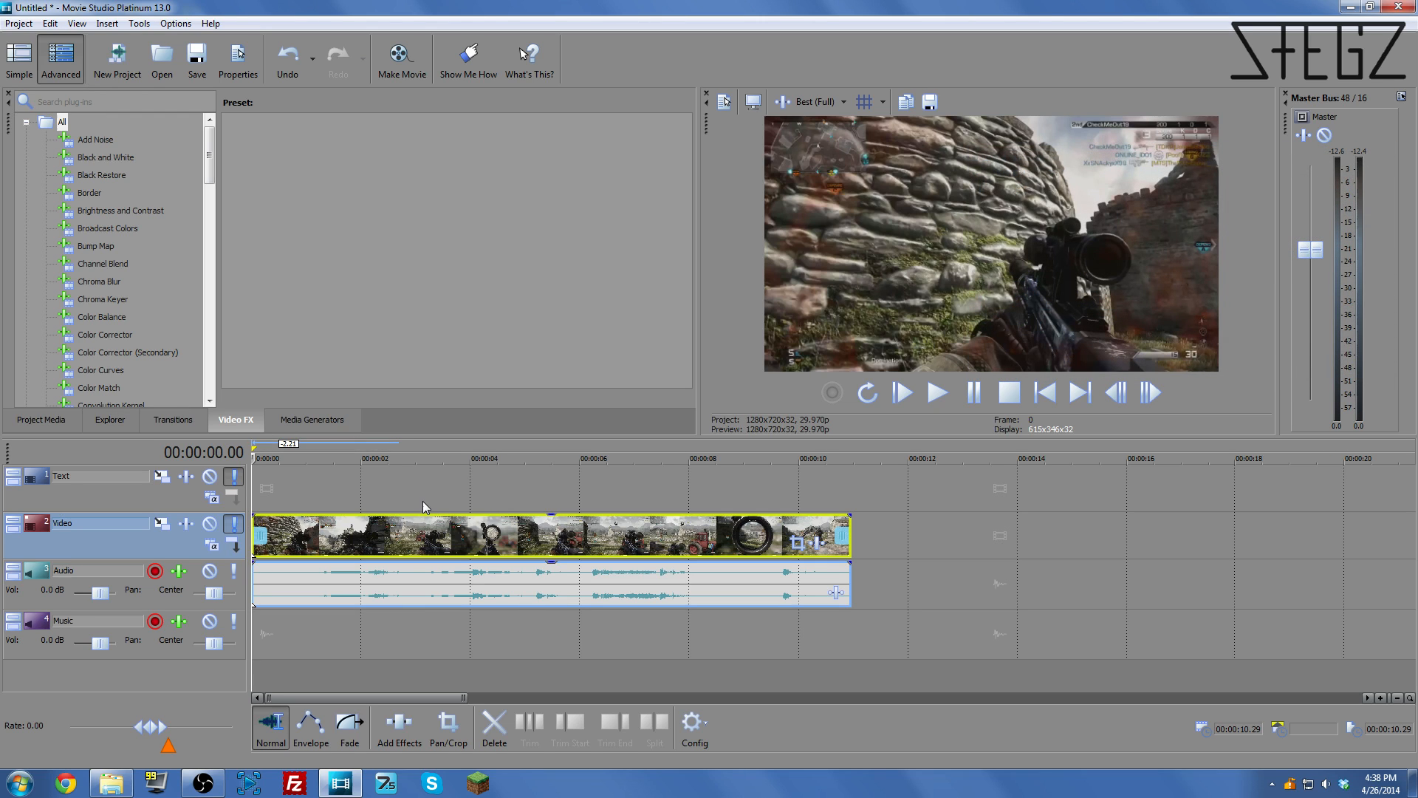
- Examine the gameplay clip at several points within its first three seconds
click(321, 510)
click(331, 509)
click(369, 516)
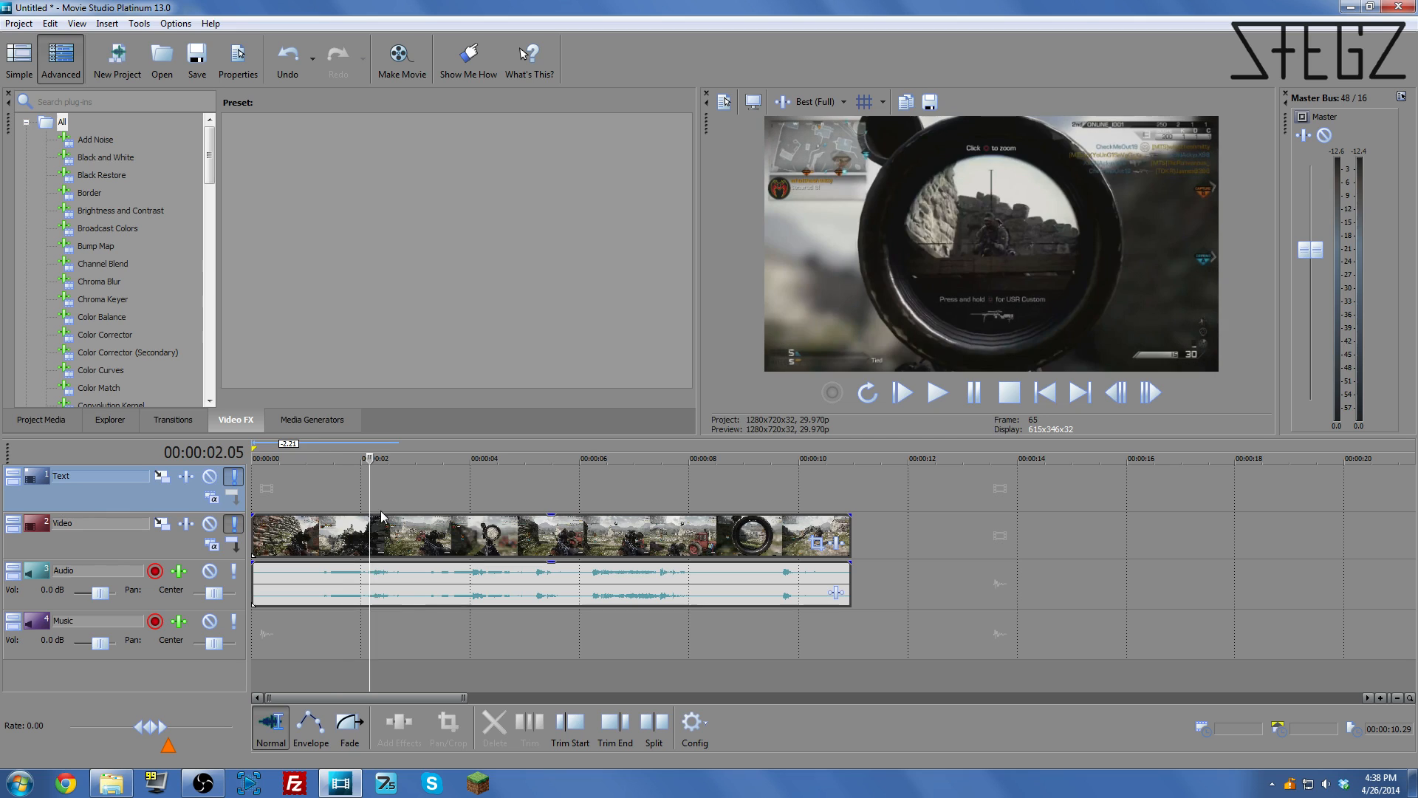
click(330, 517)
click(260, 502)
click(331, 496)
click(406, 498)
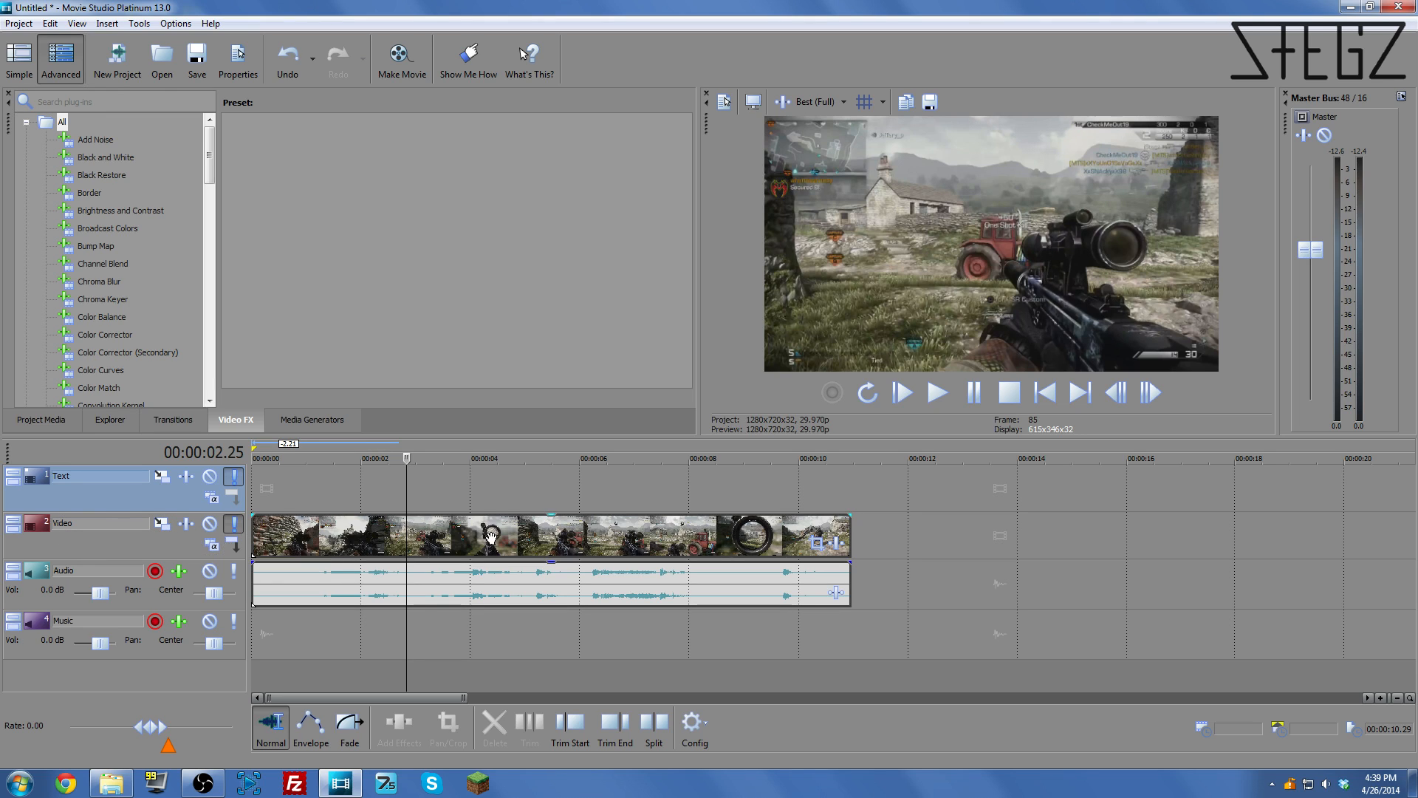
- Add the HitFilm Bleach Bypass effect to the Video track and move its settings window clear of the preview
click(187, 524)
drag(553, 168, 546, 135)
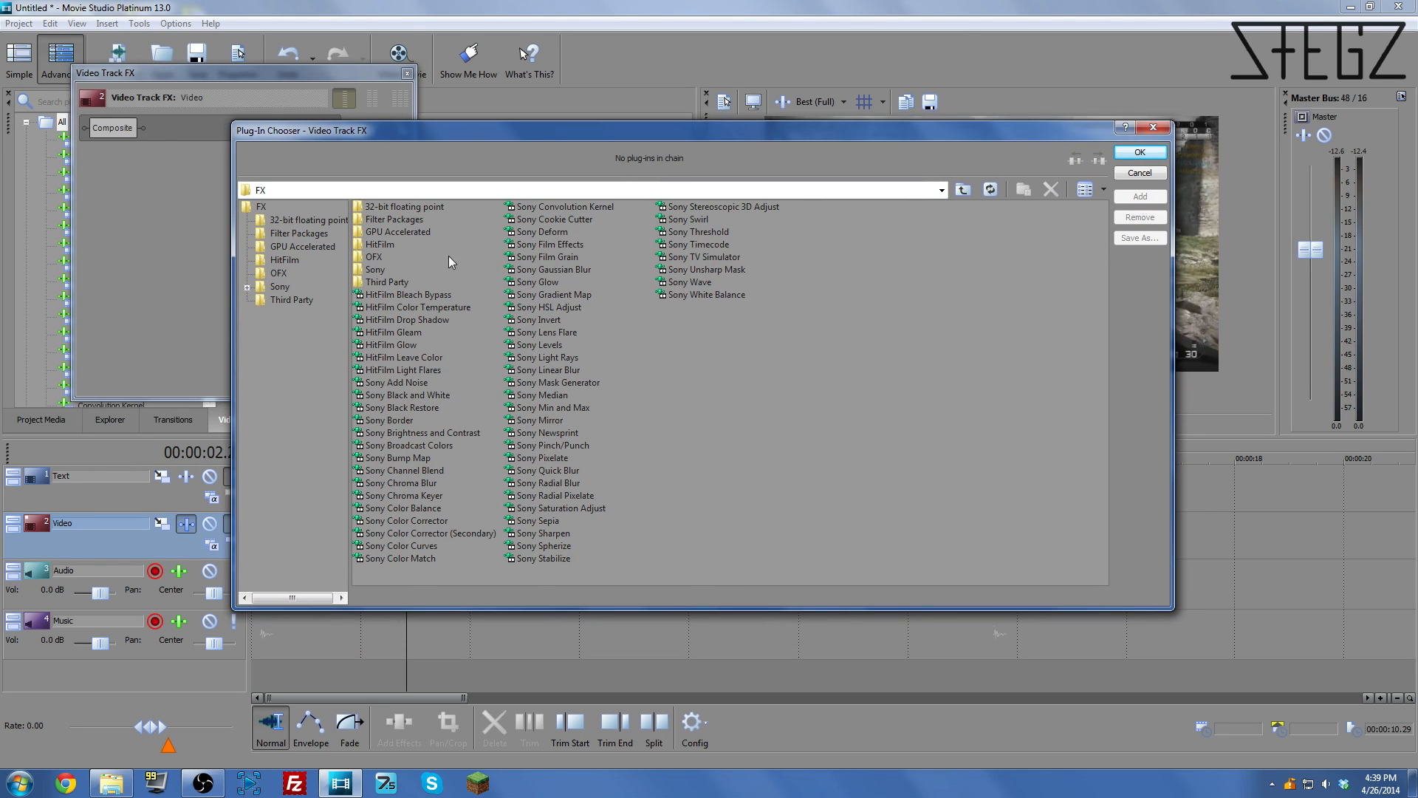
click(429, 294)
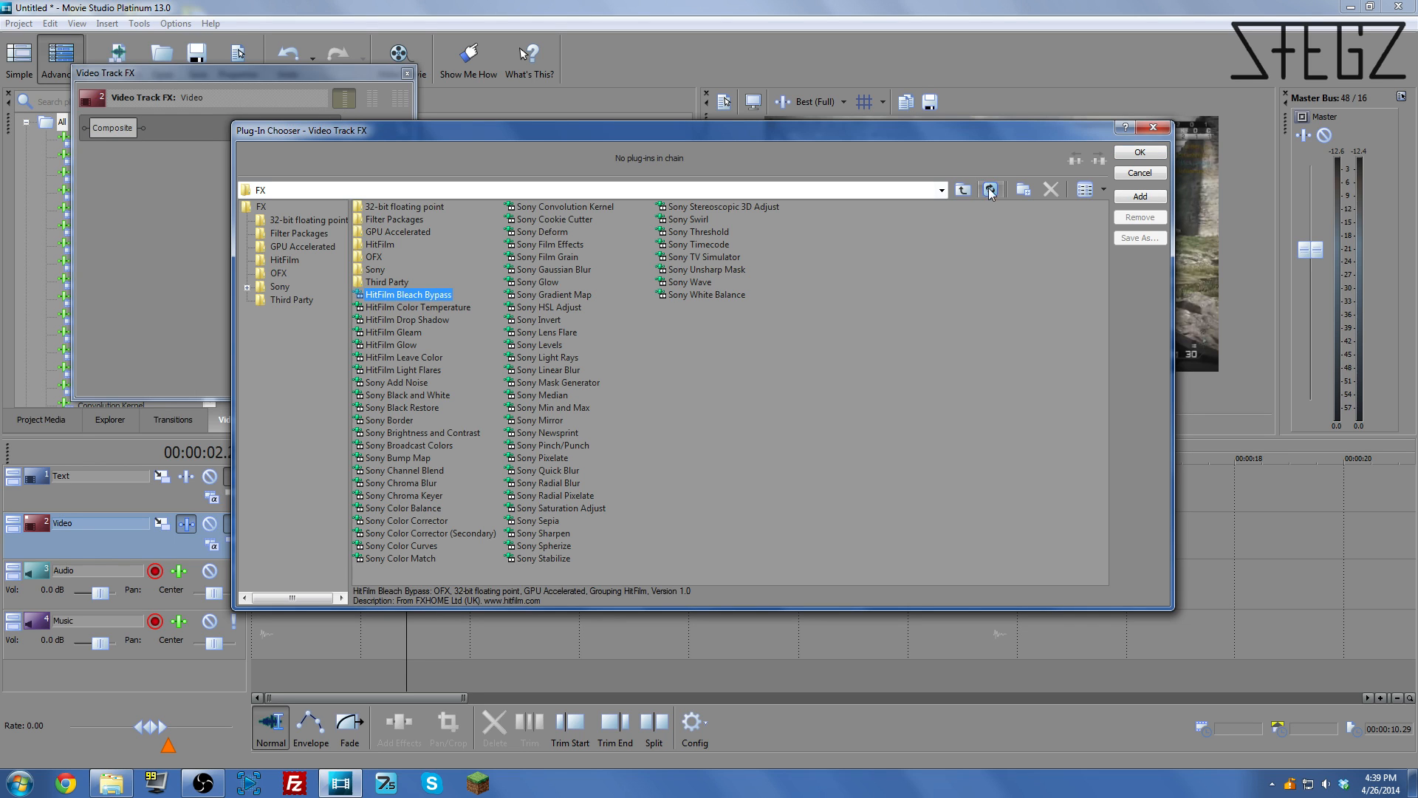
click(1140, 197)
click(1140, 151)
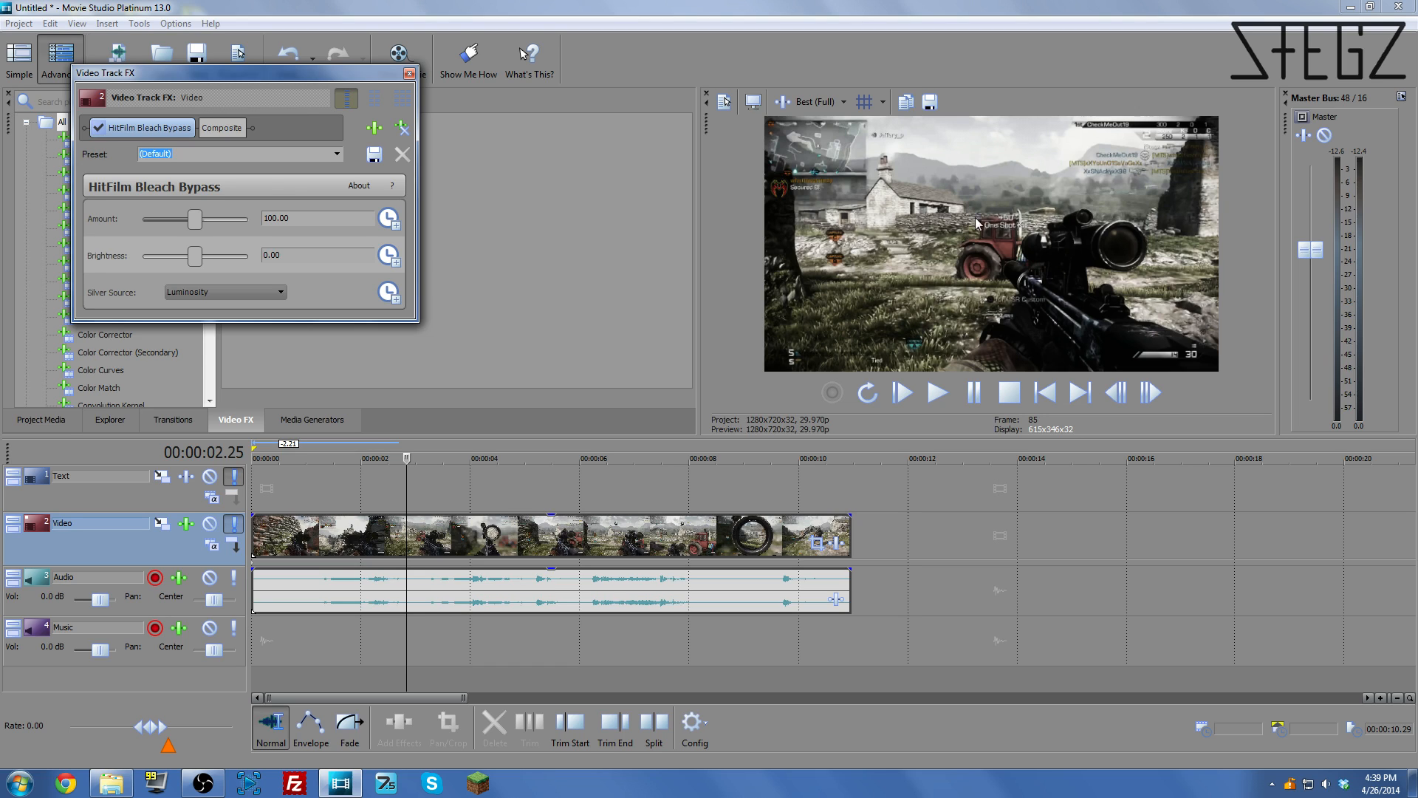
drag(347, 72, 471, 123)
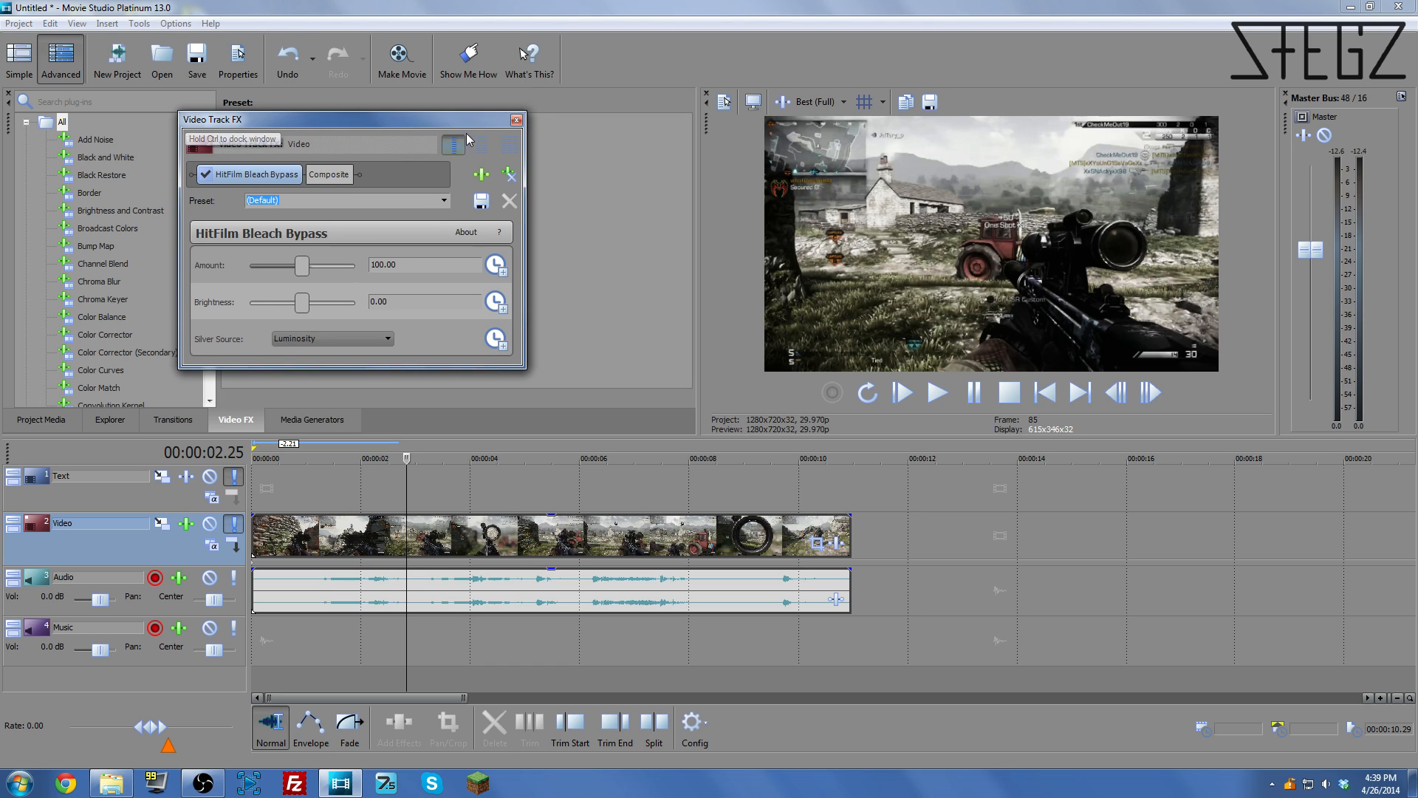
- Try a lower Bleach Bypass amount, set it to 100, and close the effect settings
mouse_move(303, 267)
mouse_down()
mouse_move(357, 269)
mouse_move(247, 278)
mouse_move(285, 270)
mouse_up()
click(400, 264)
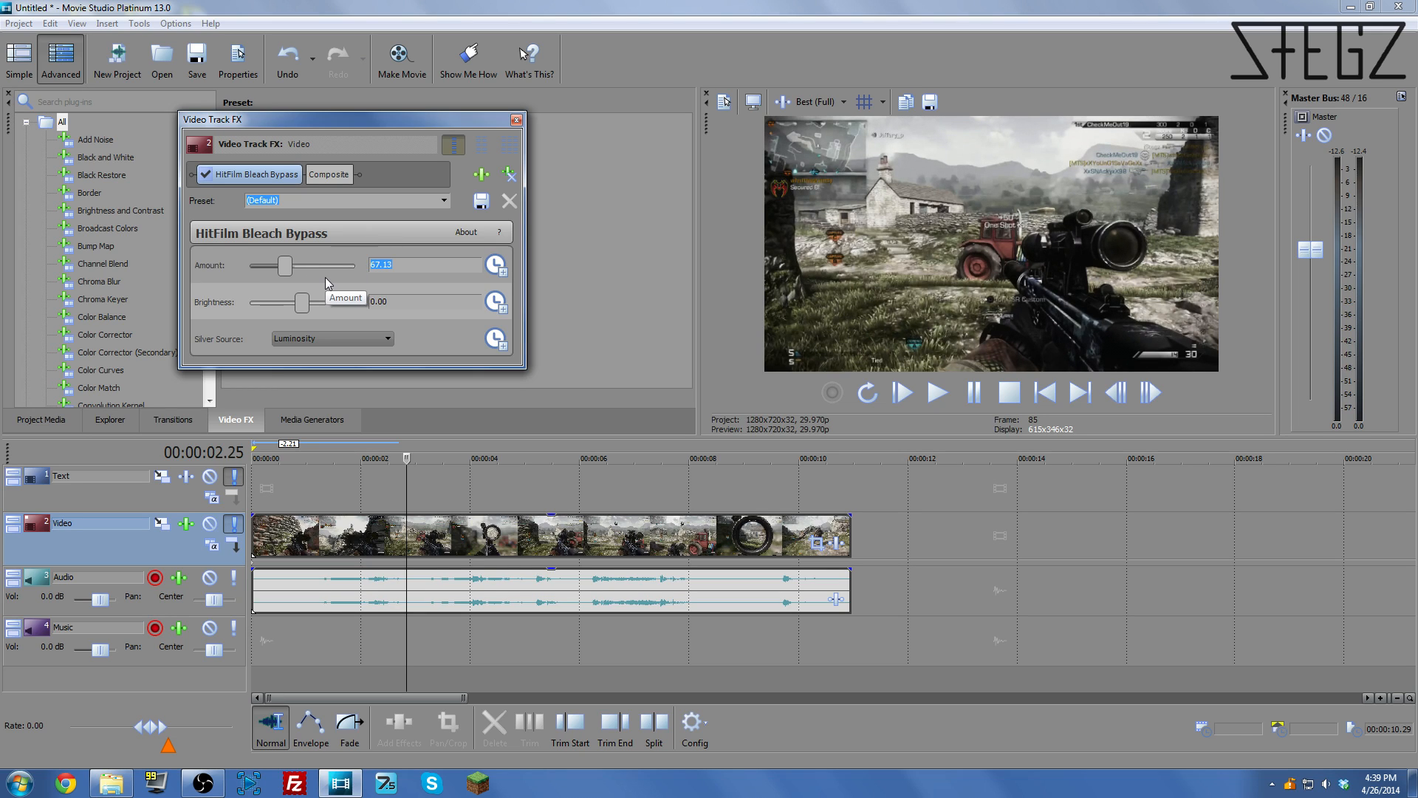
text(100)
key(Return)
click(516, 120)
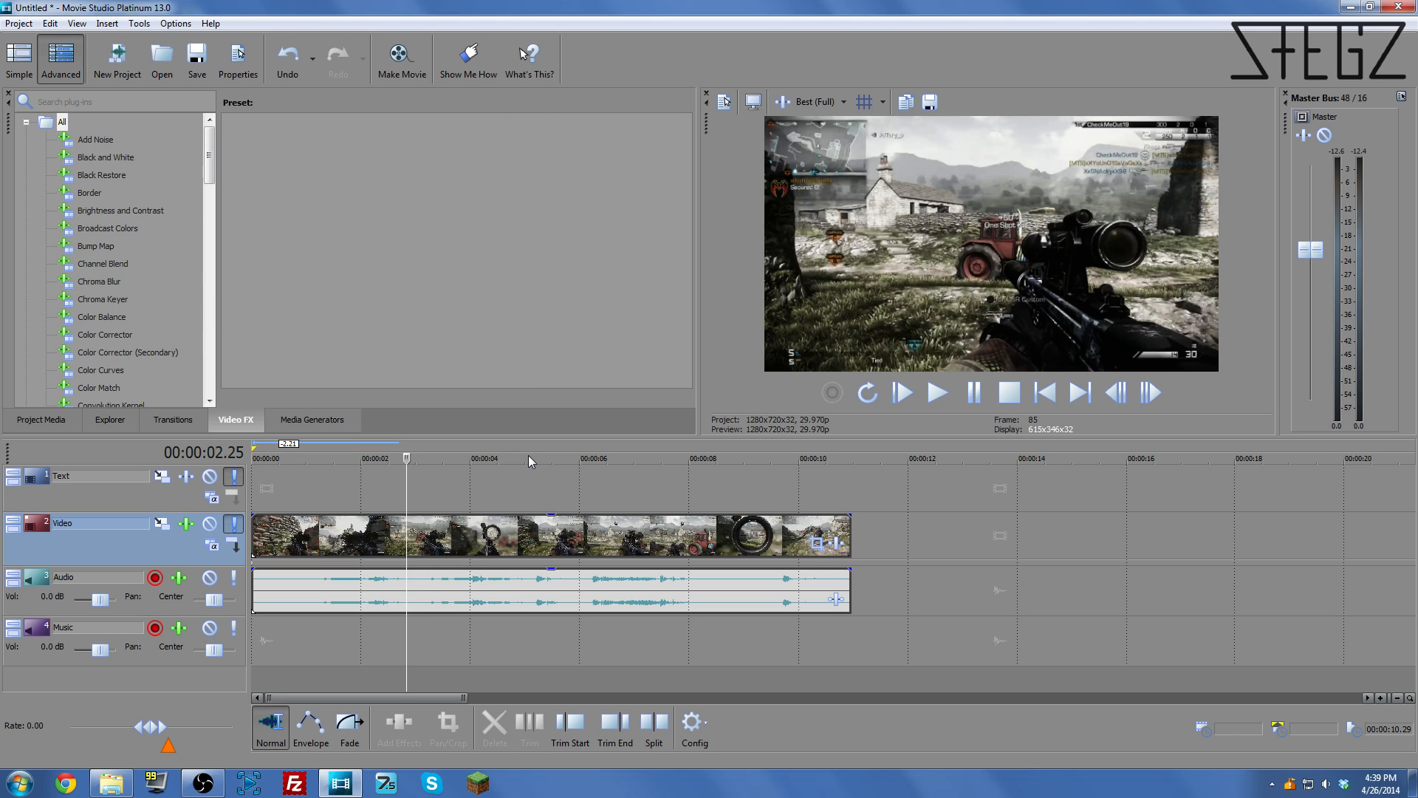
- Examine the bleach bypass look at several points from the clip's start to about 00:00:07.26
click(288, 492)
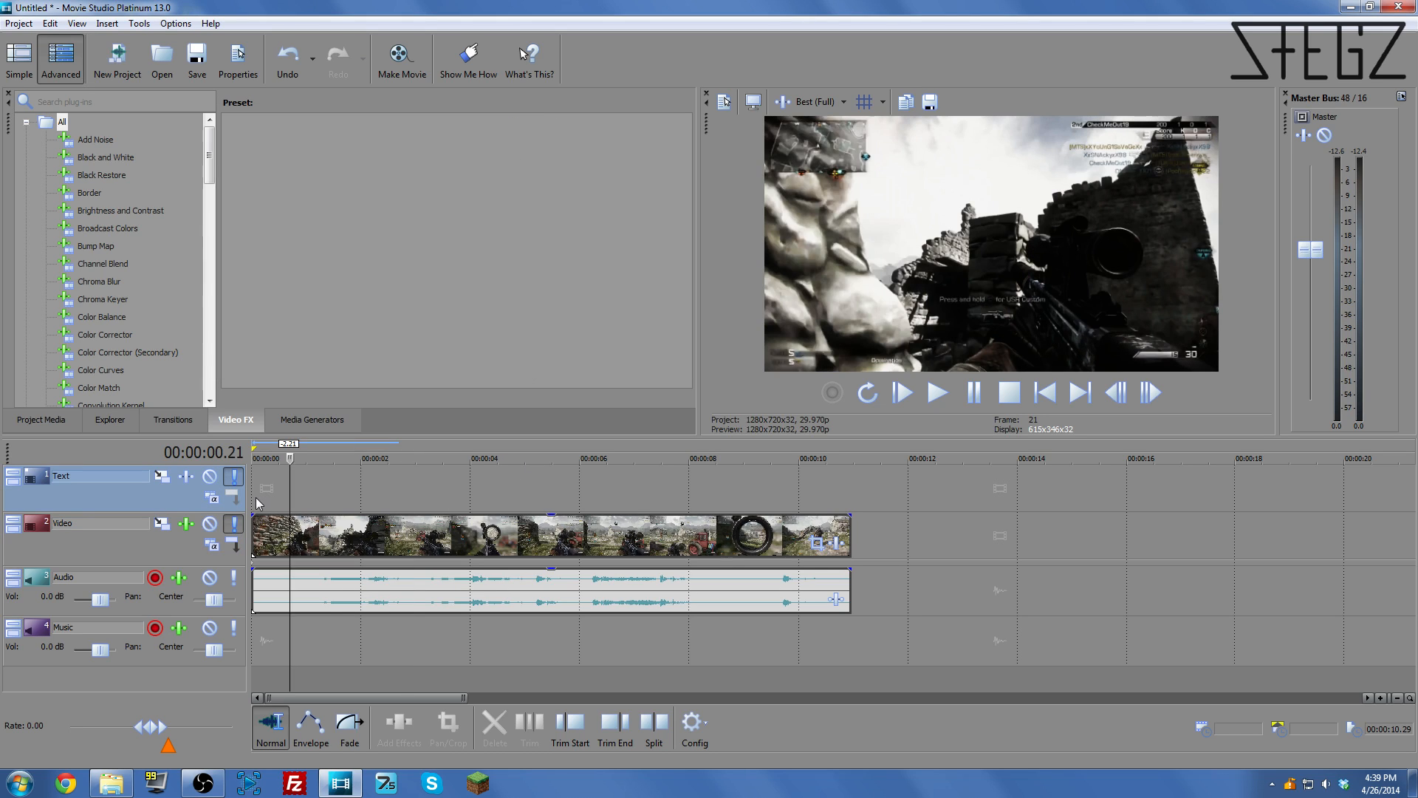
key(Home)
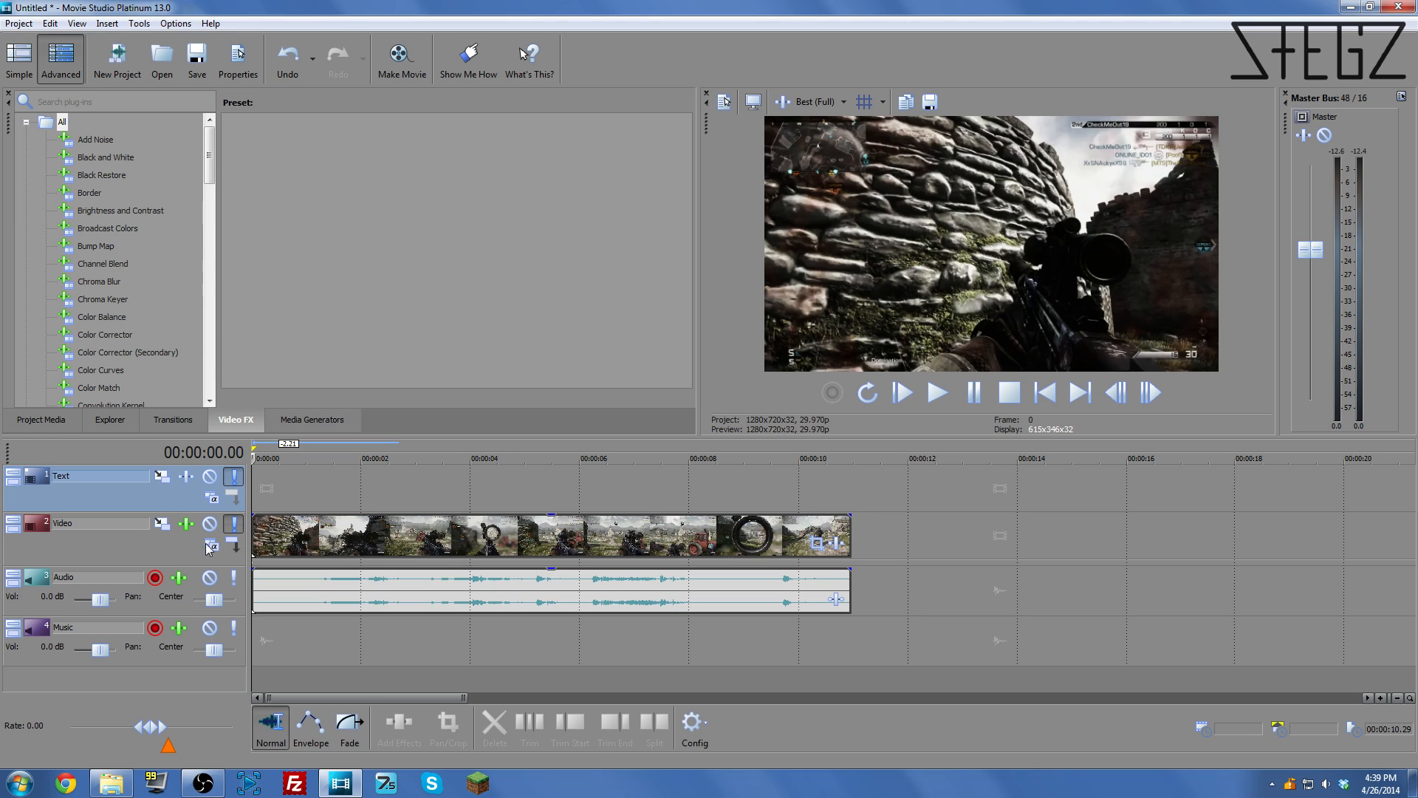
click(325, 498)
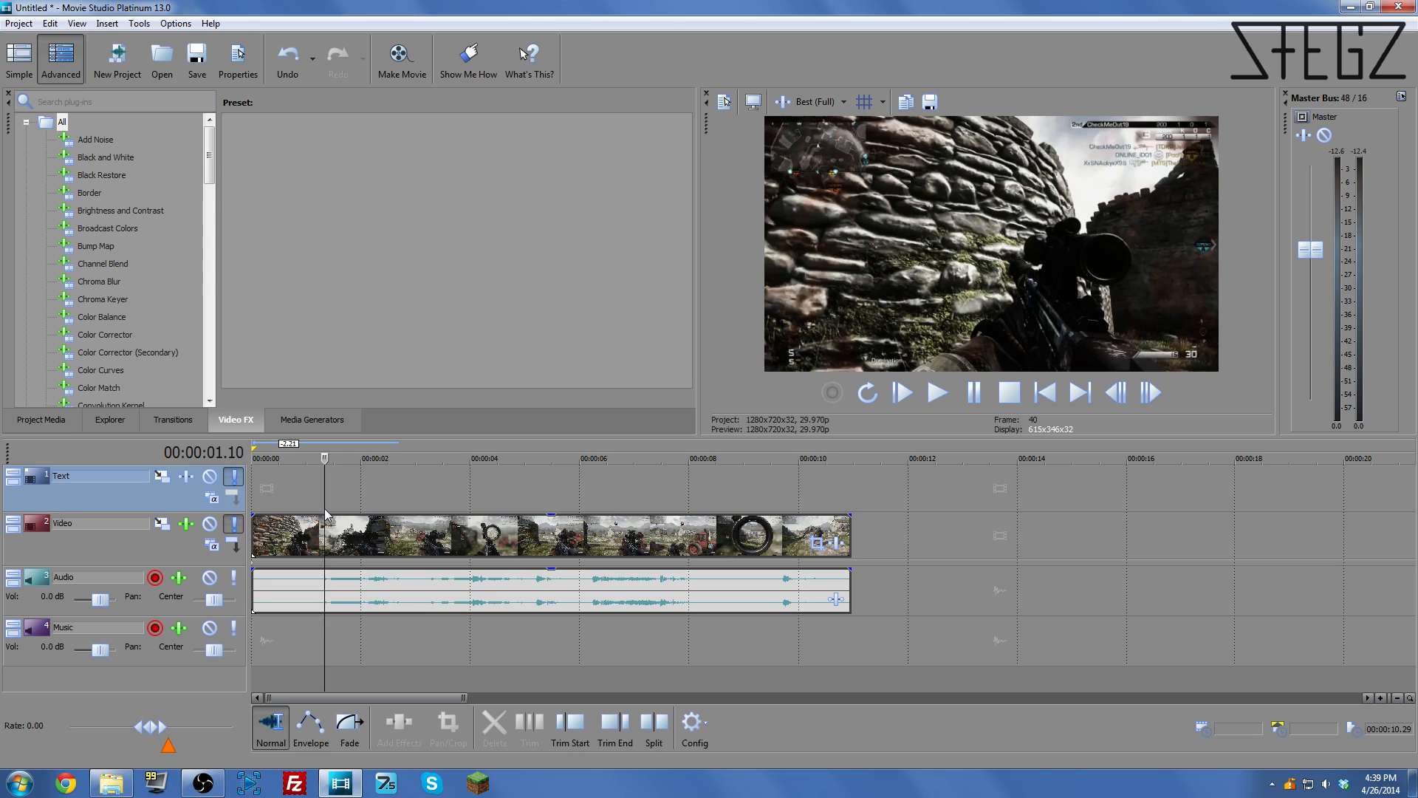
click(639, 484)
click(681, 494)
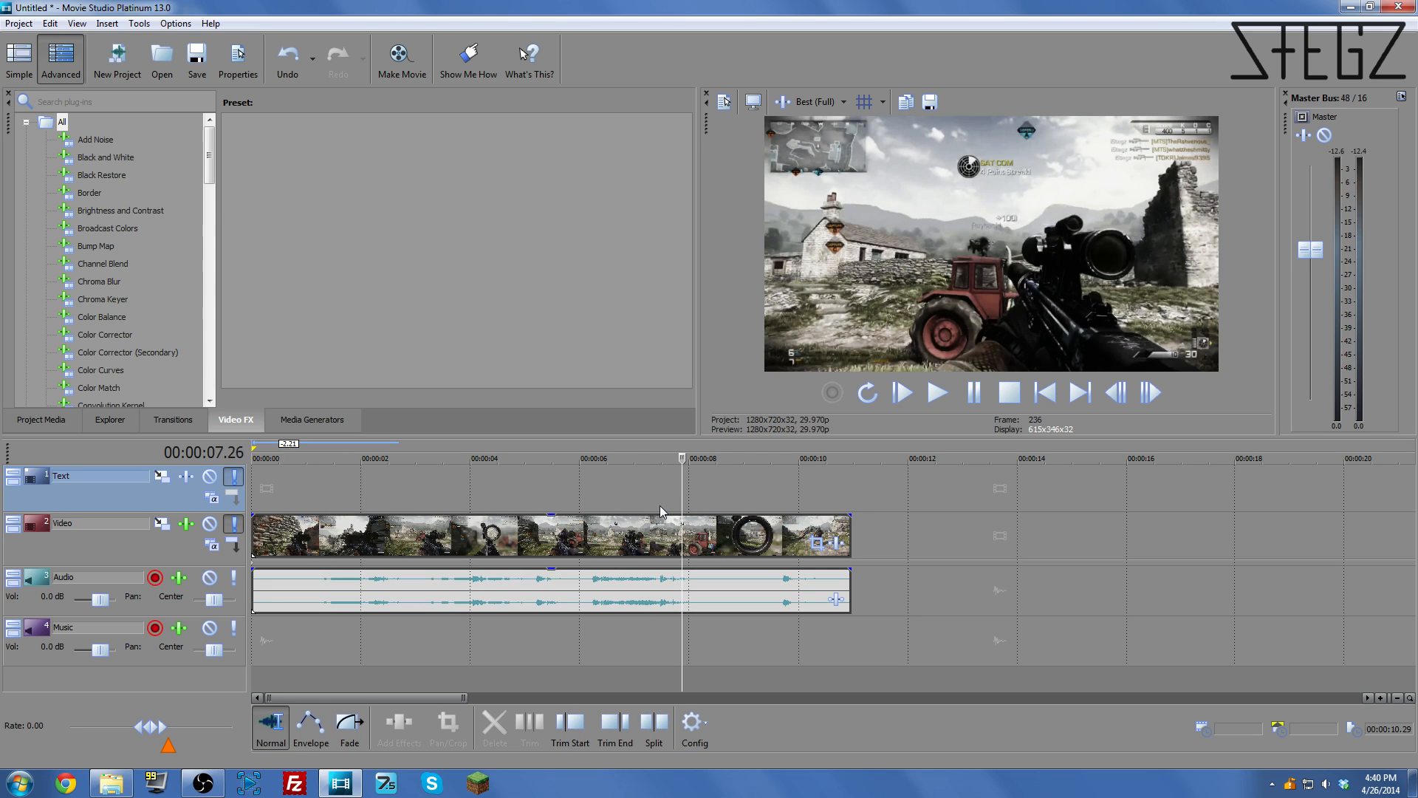
- Locate the sniper shot and split the video and audio clips at 00:00:07.14
click(660, 502)
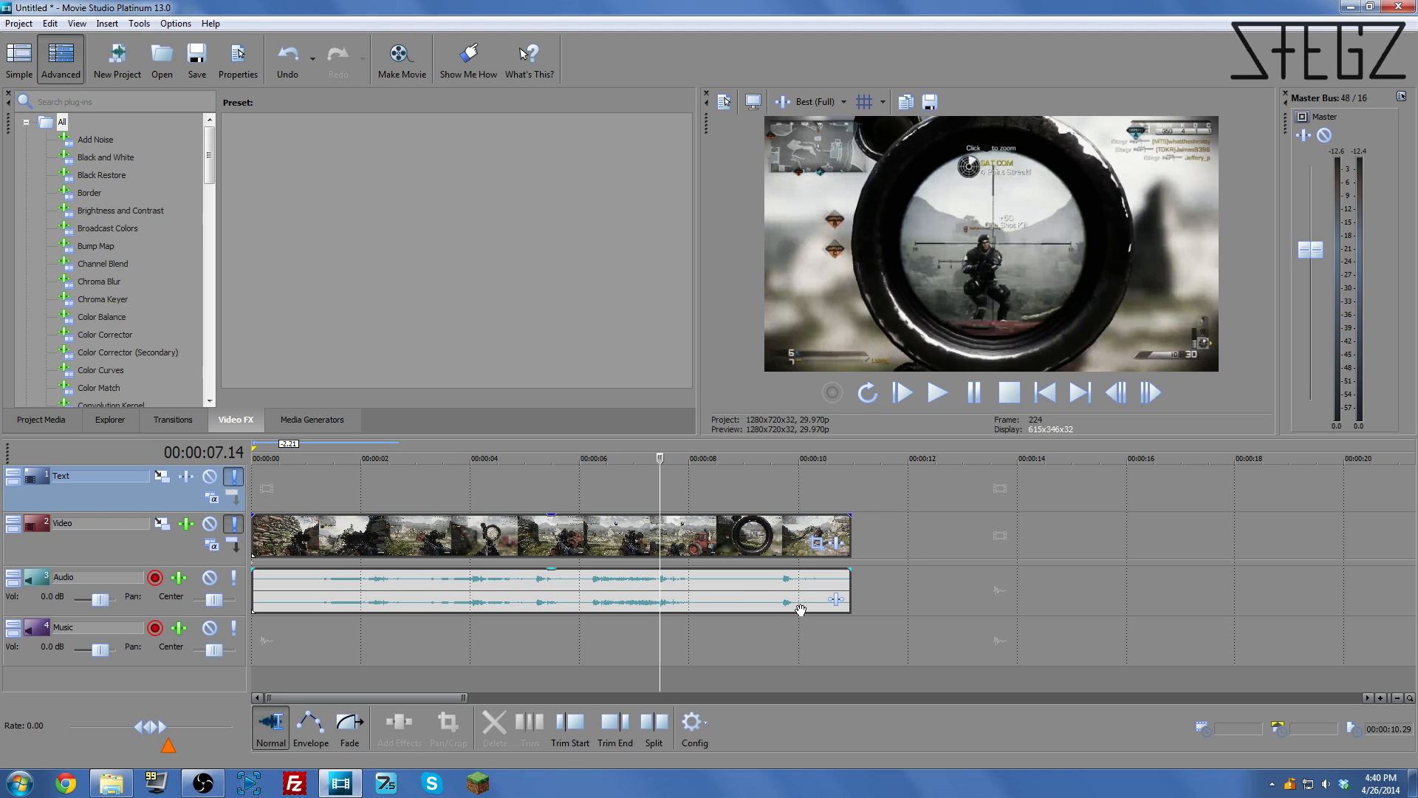
click(656, 600)
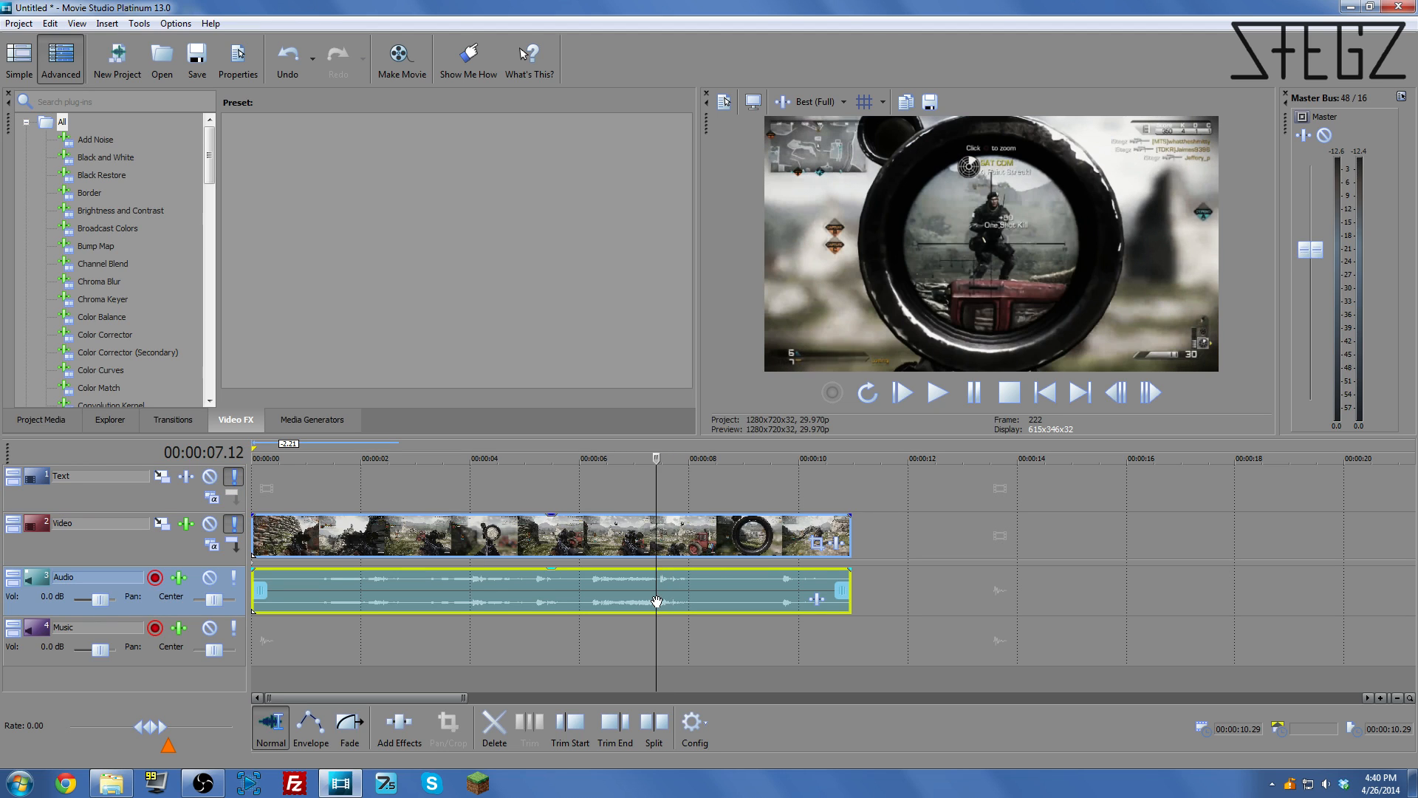
key(space)
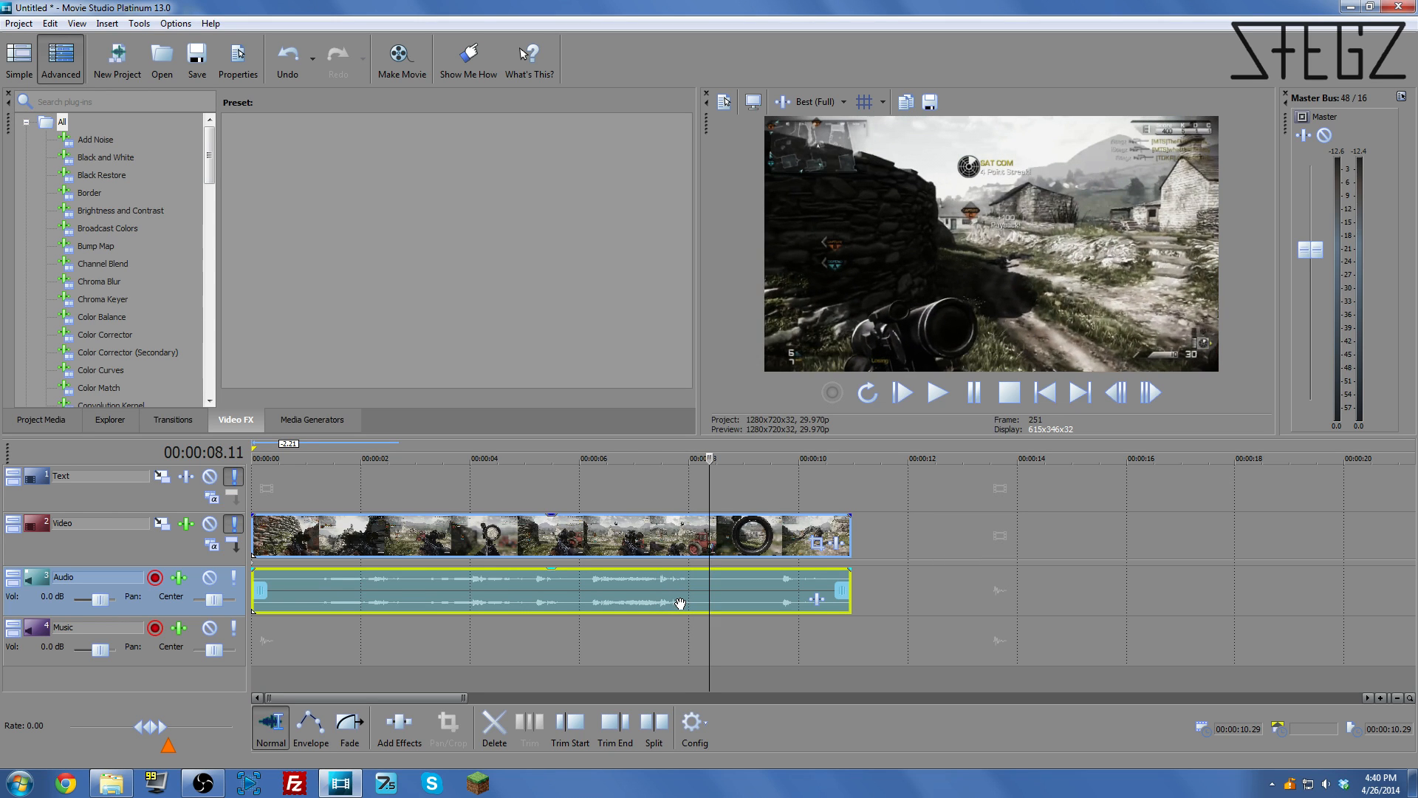
click(680, 603)
click(661, 602)
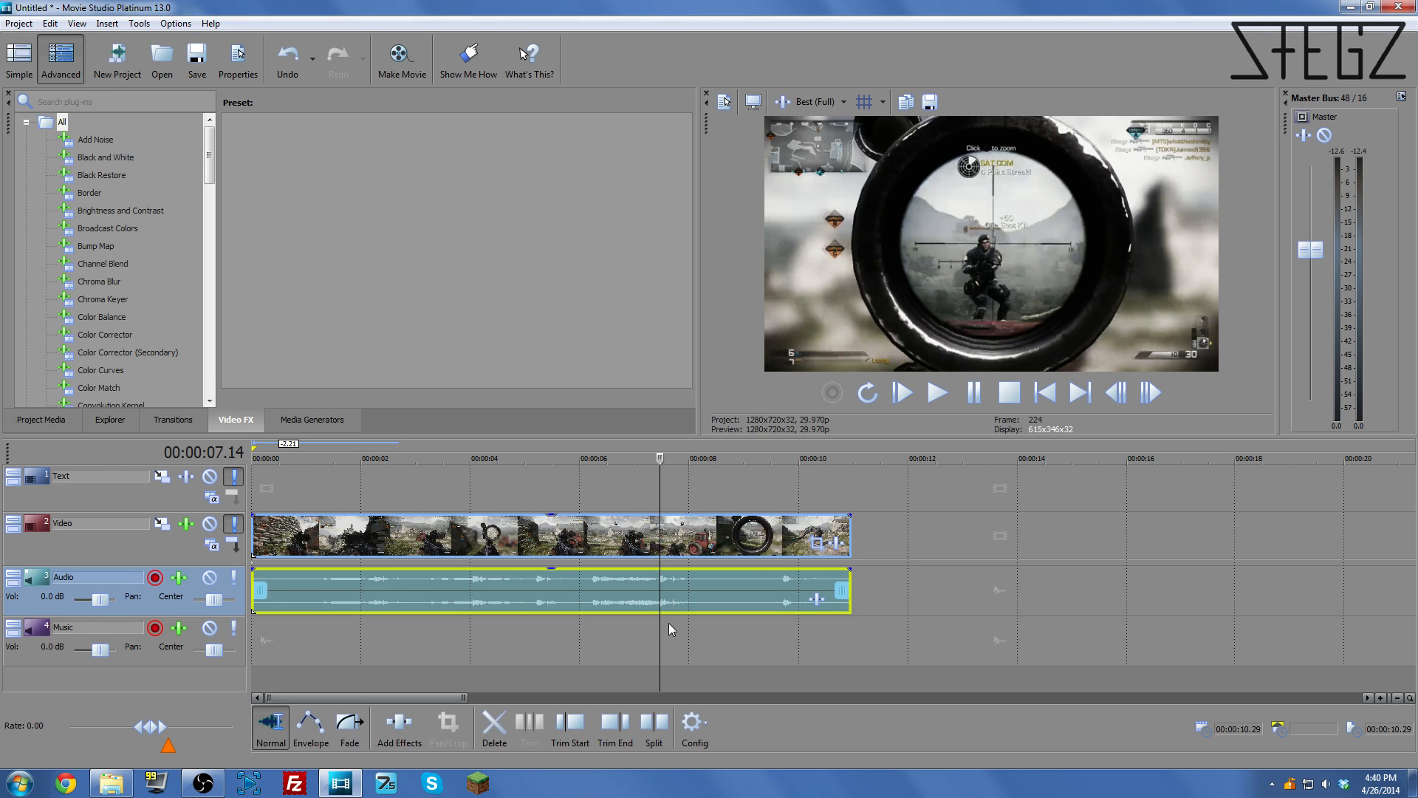
key(s)
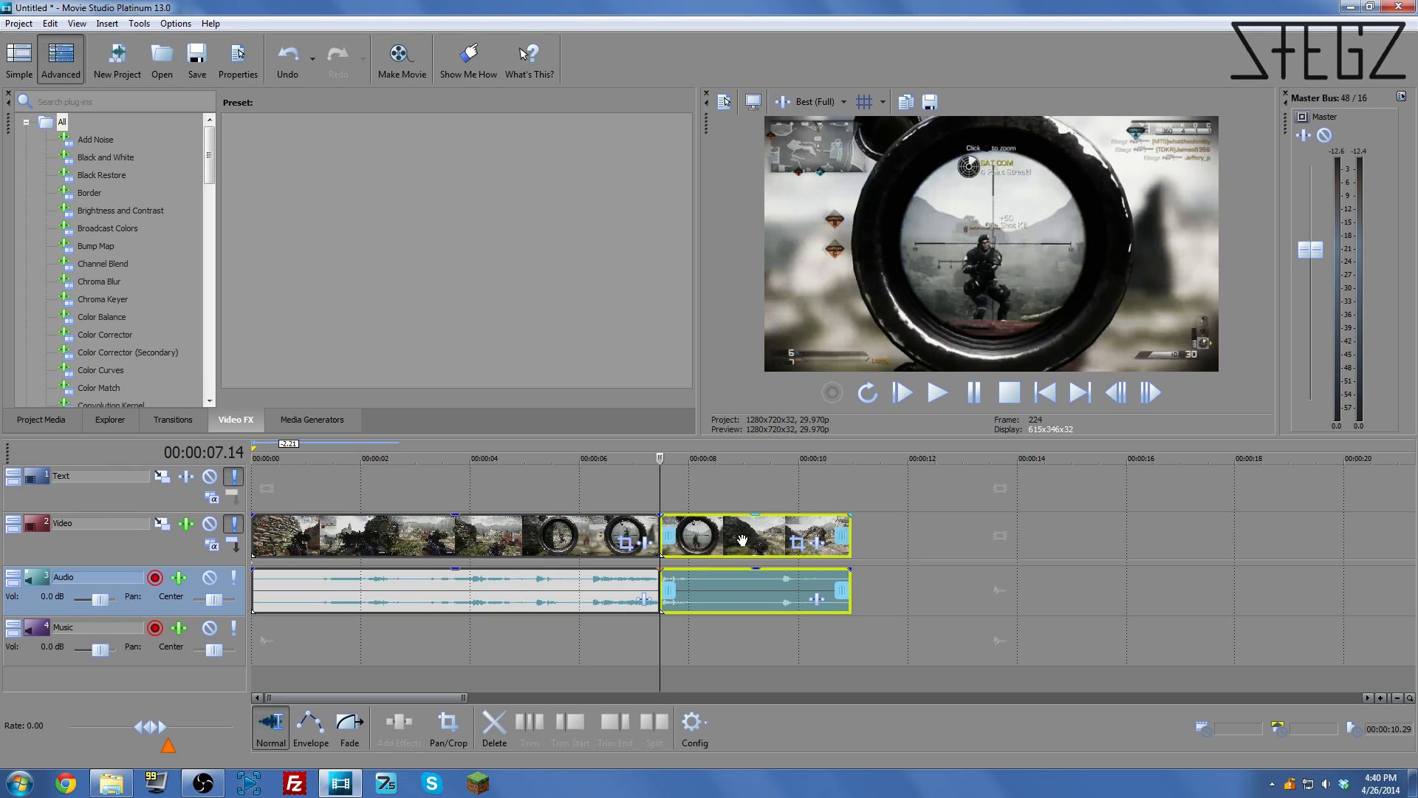
- Play back around the cut, add the Sony Brightness and Contrast effect to the second video clip, and keep its settings window open
click(648, 496)
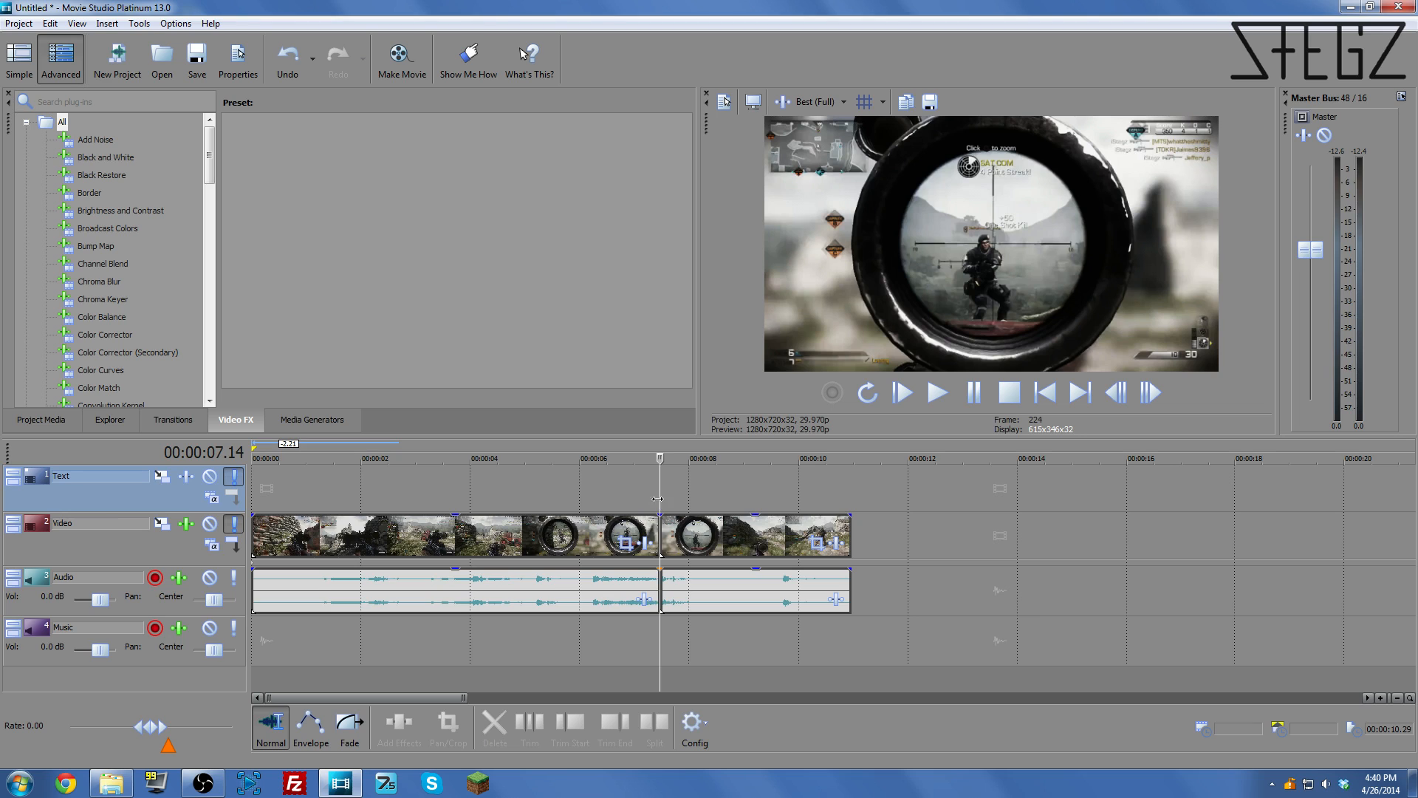
key(space)
key(space)
click(257, 489)
click(839, 545)
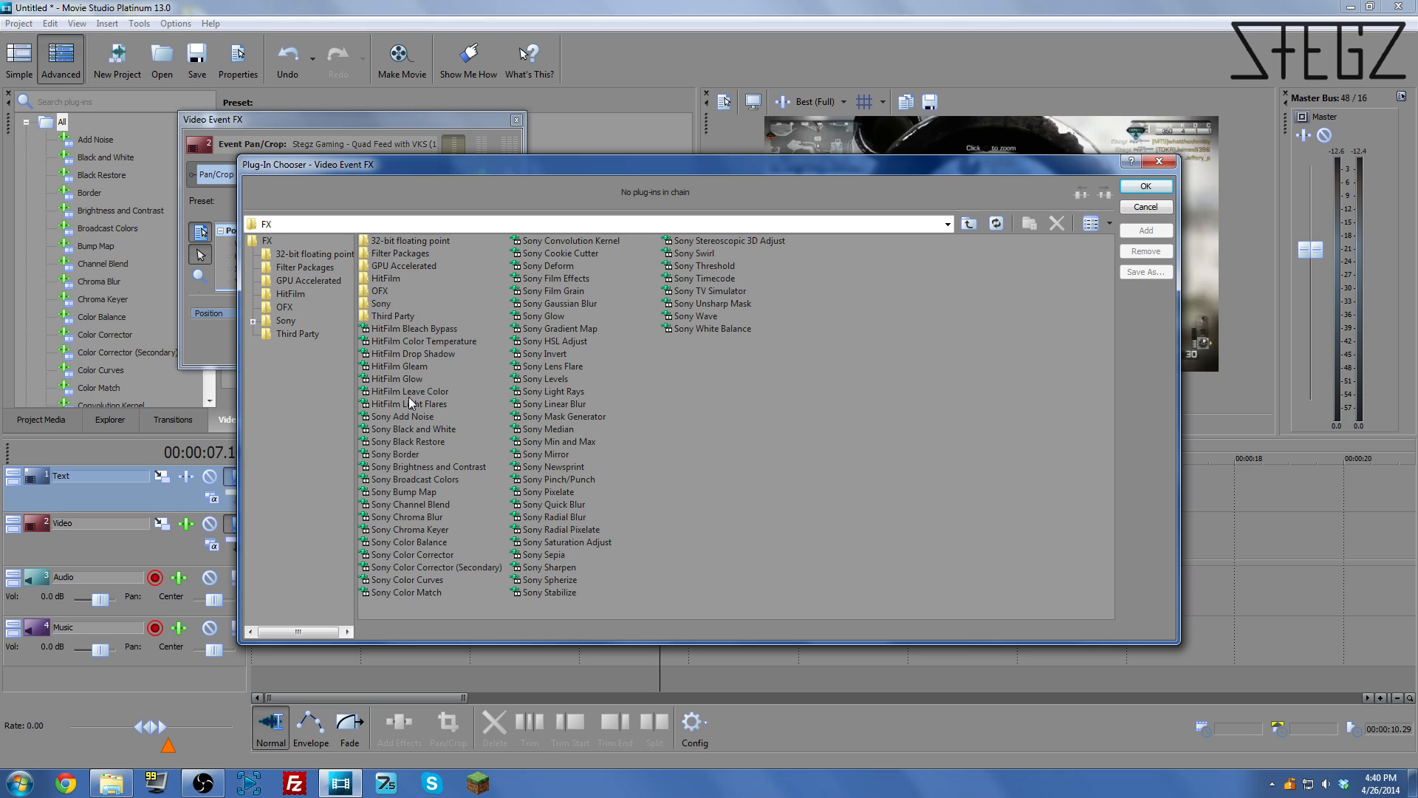
click(406, 463)
click(1130, 235)
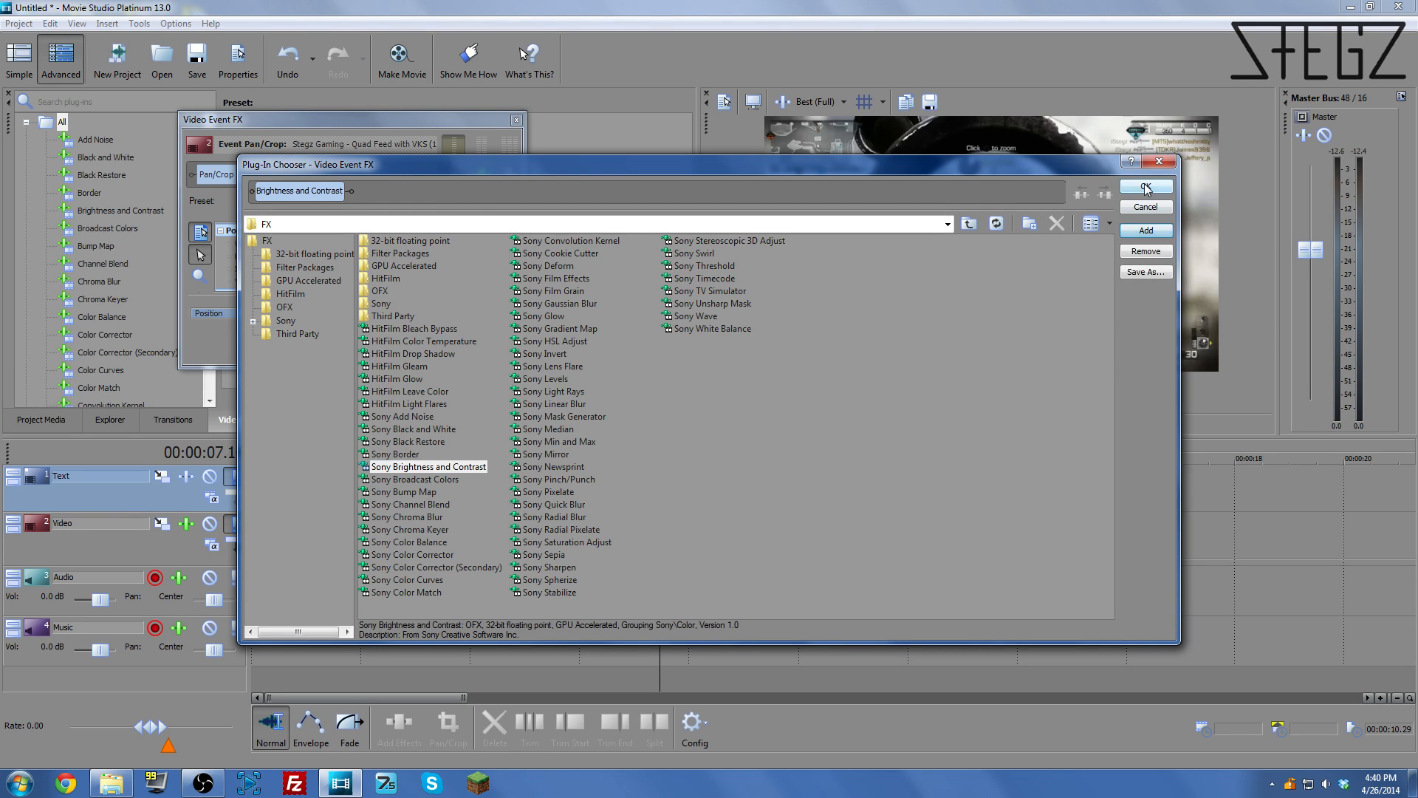
key(Return)
drag(432, 125, 489, 111)
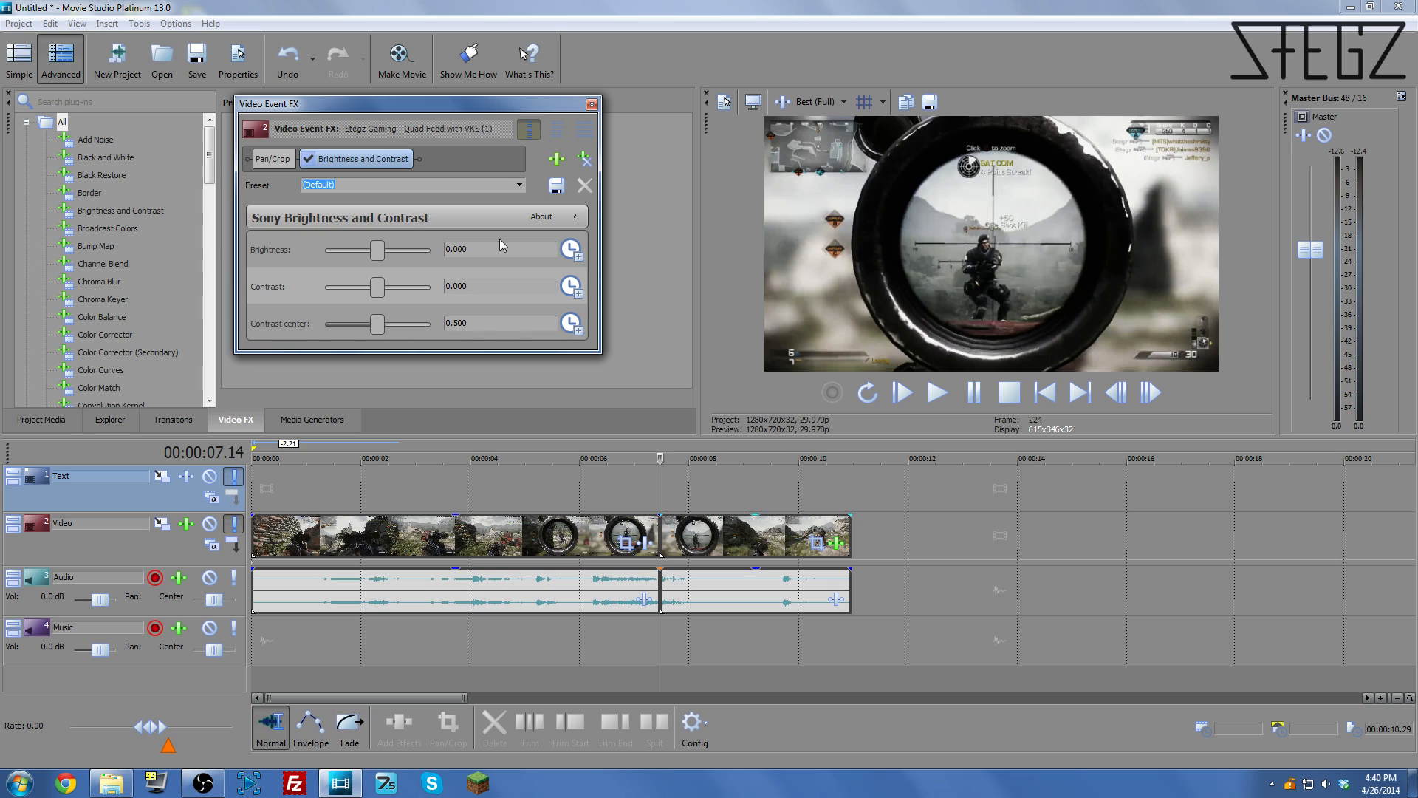
- Enable keyframe animation for Brightness and set it to 0.150 at the clip's start
click(571, 251)
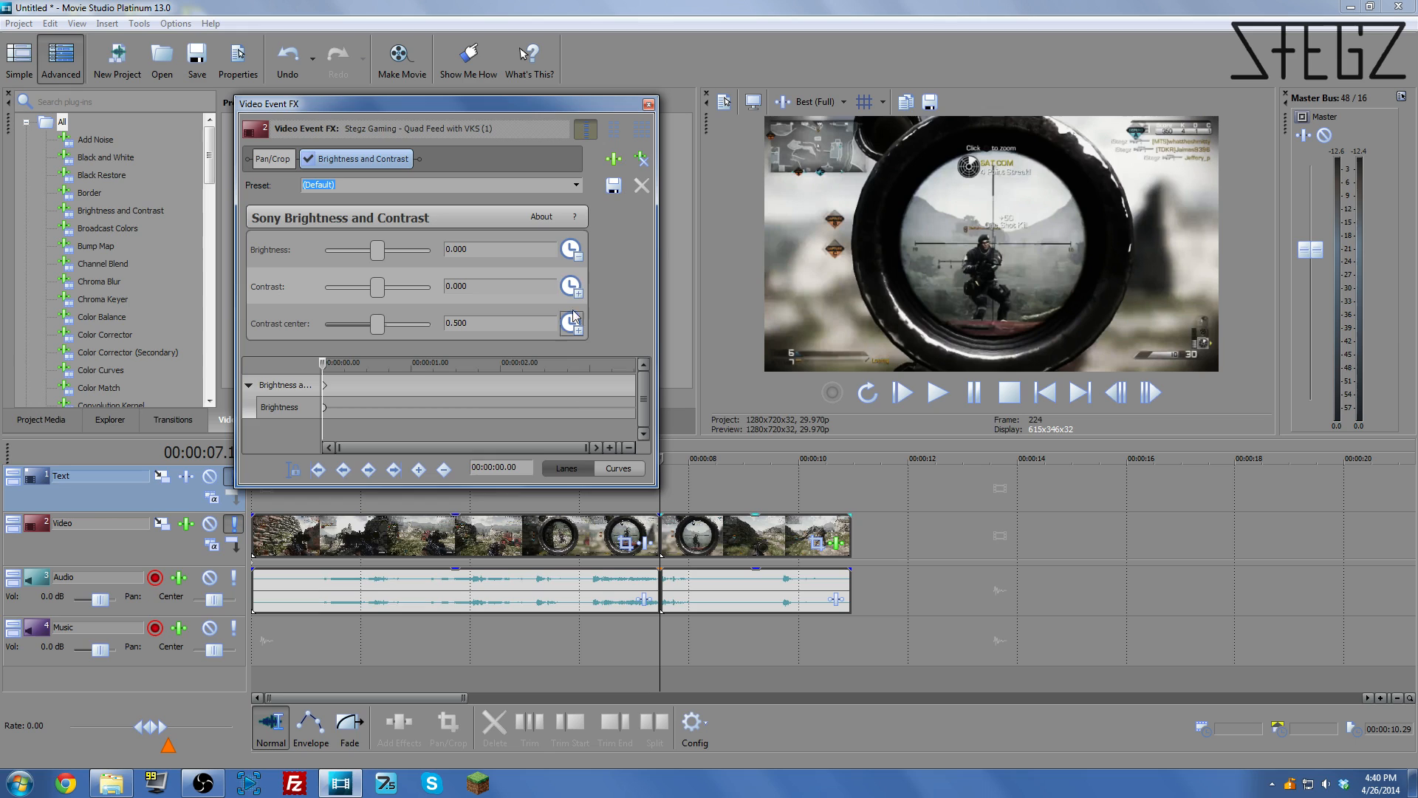
click(571, 251)
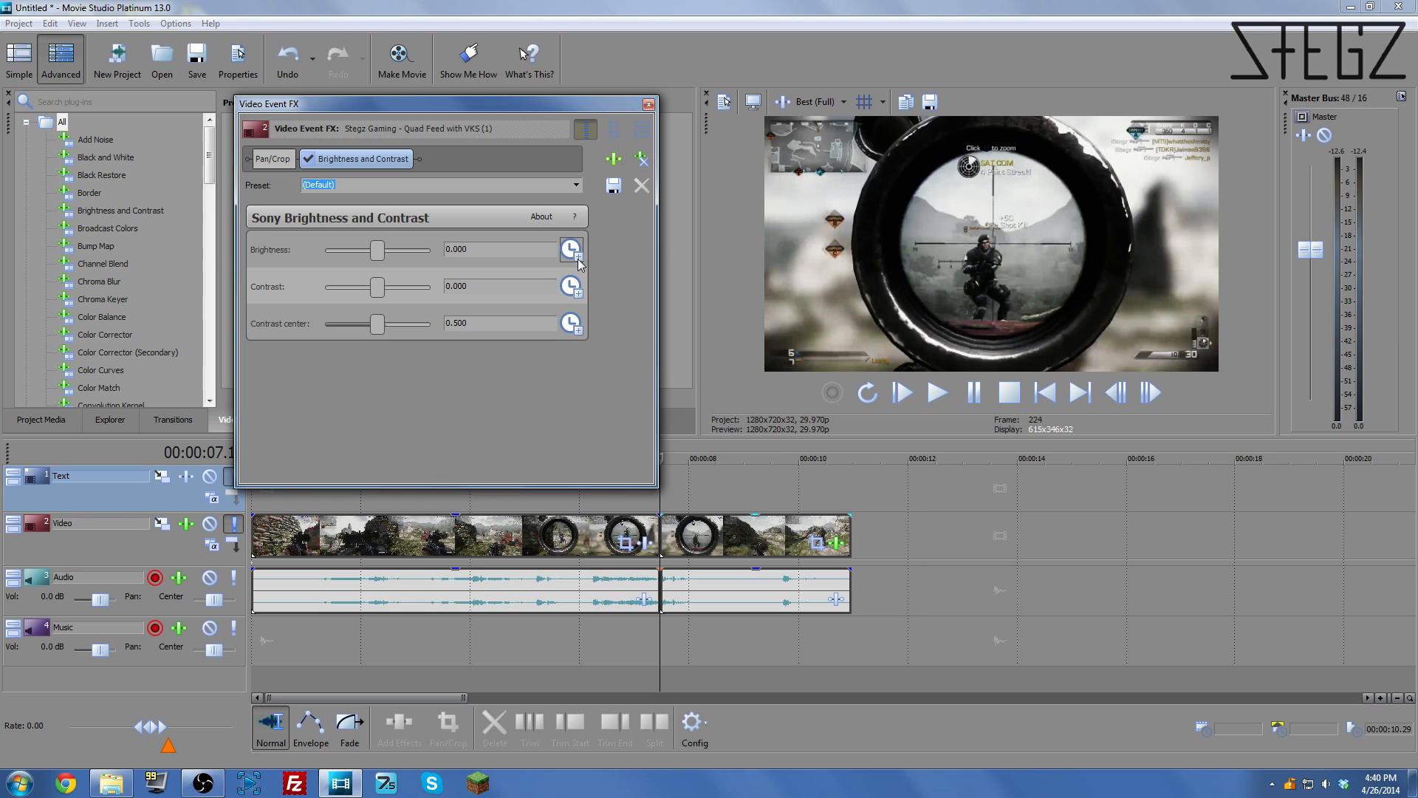
click(571, 252)
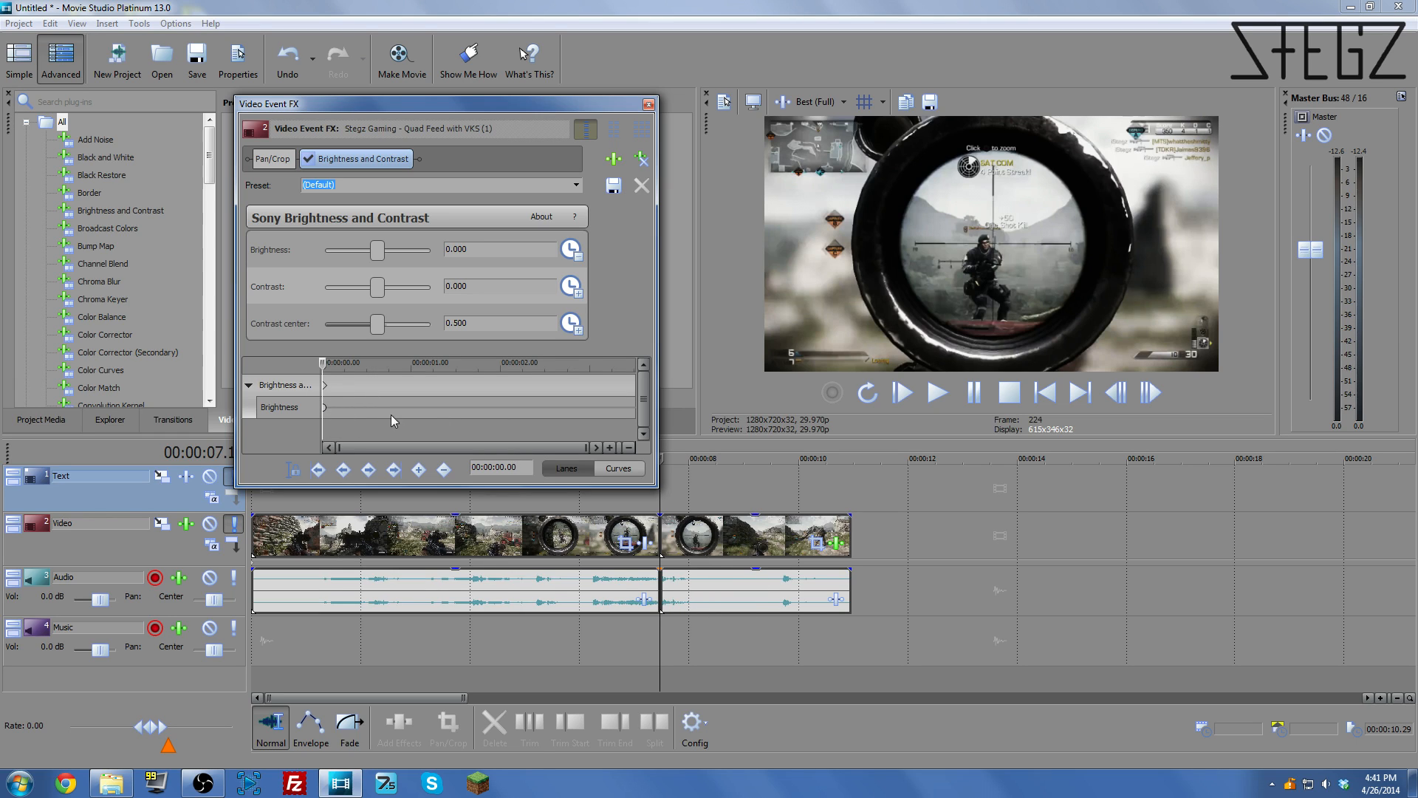
click(326, 392)
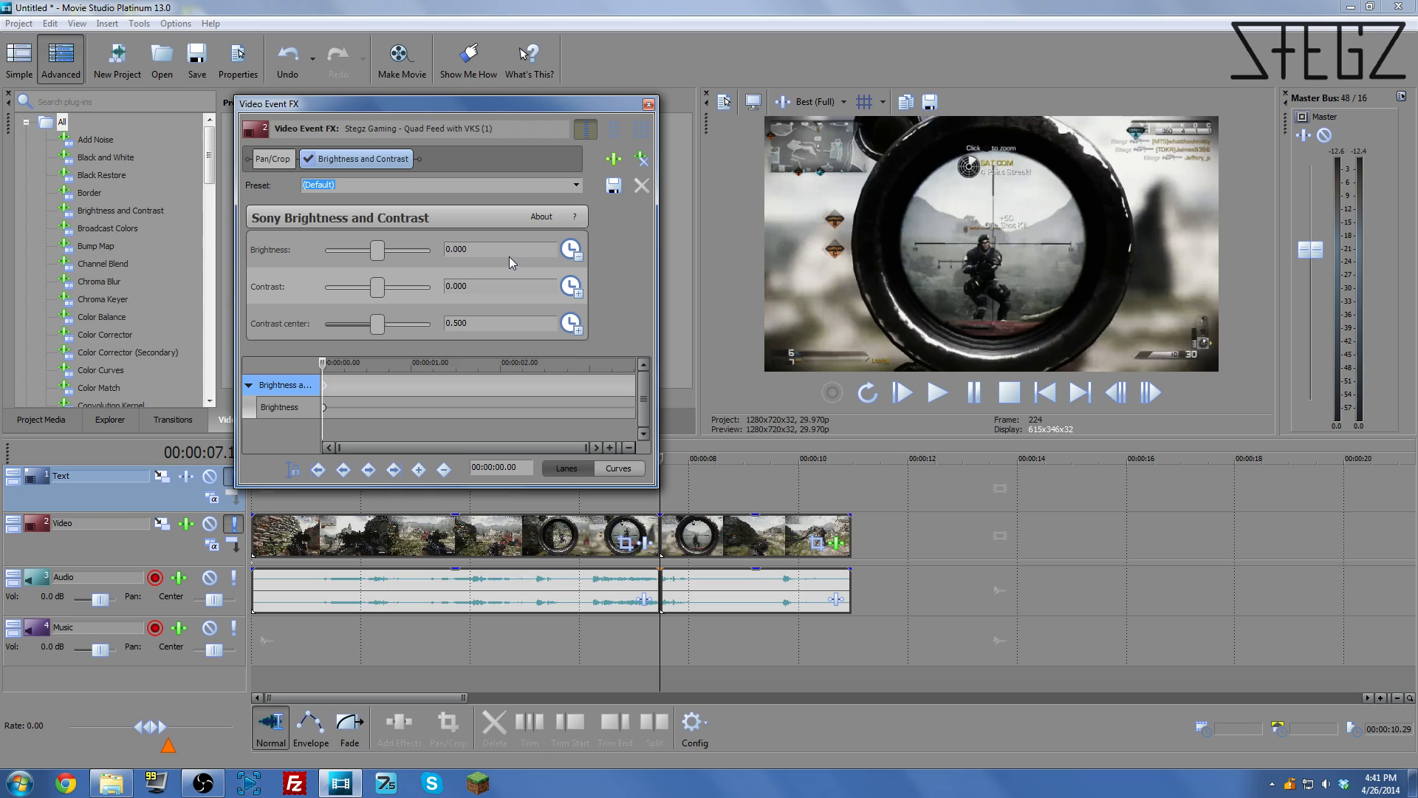
click(470, 250)
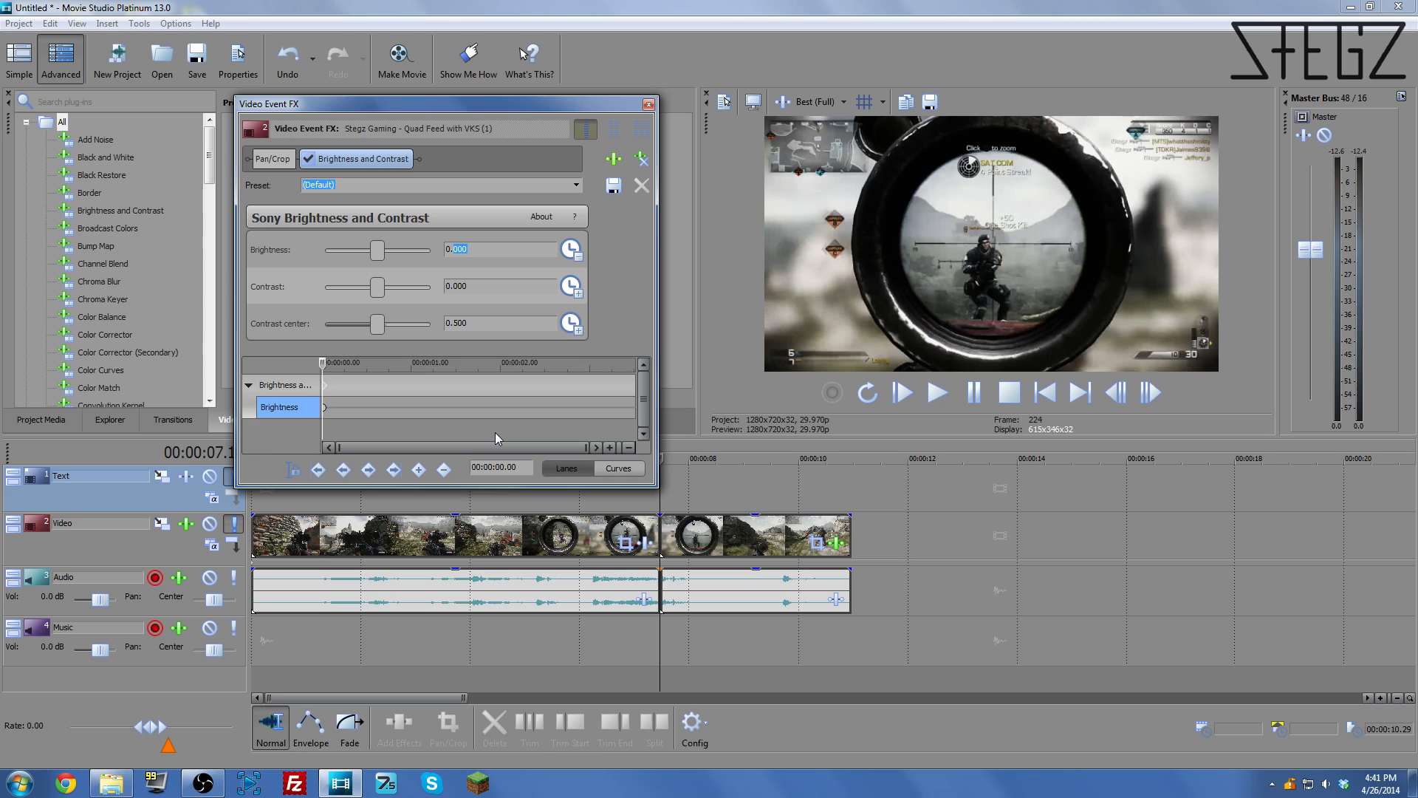
text(150)
key(Return)
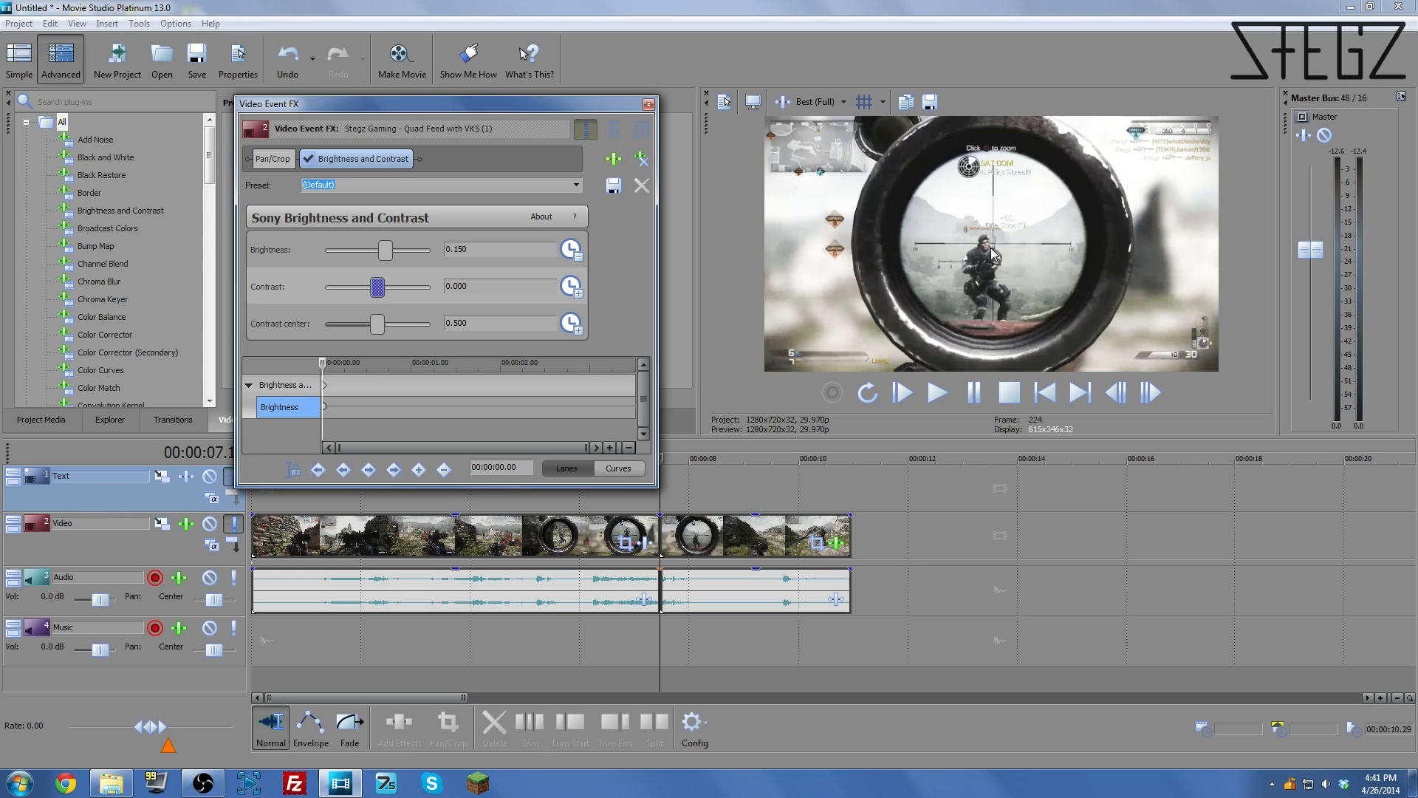
- Add a Brightness keyframe with value 0 at 00:00:01.07 in the effect's keyframe timeline
click(431, 393)
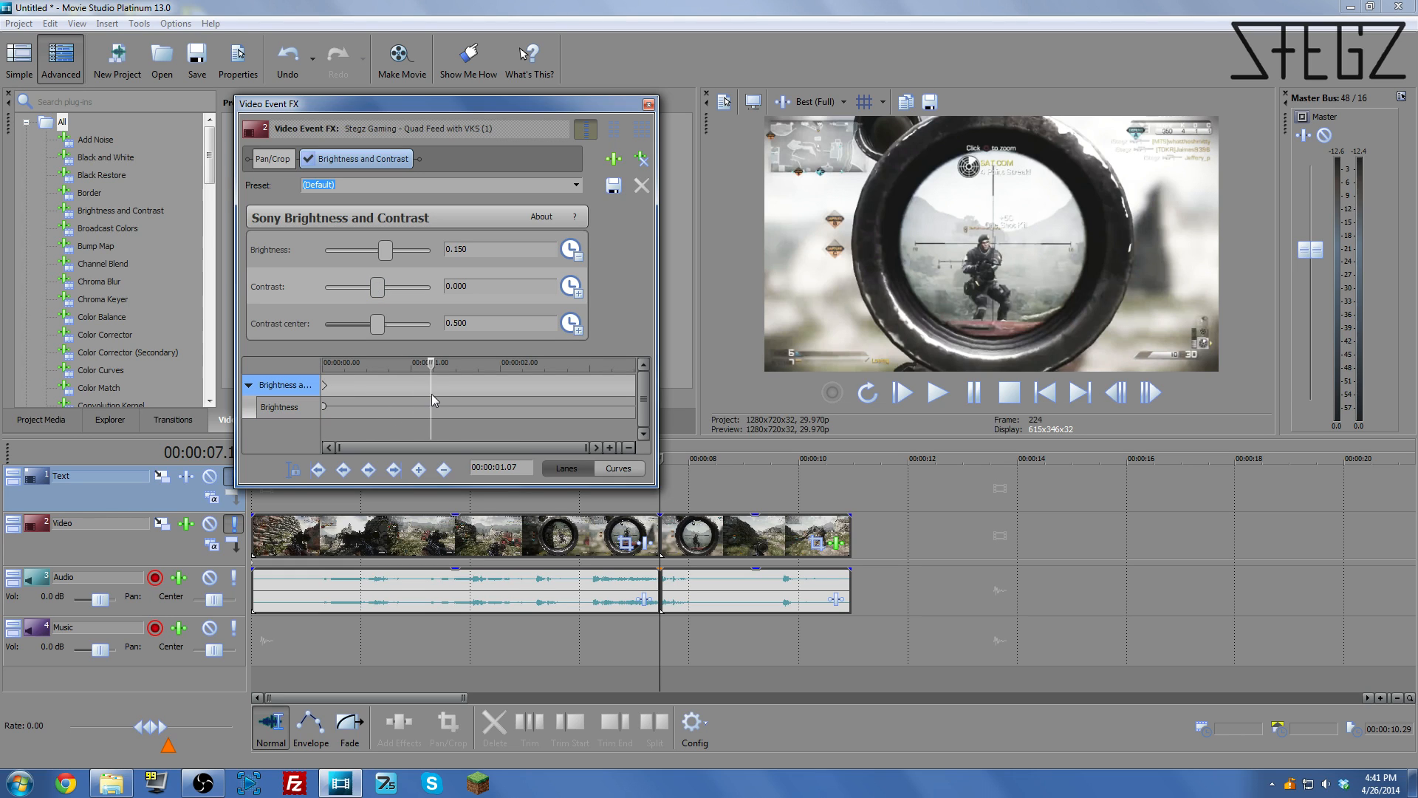
click(411, 253)
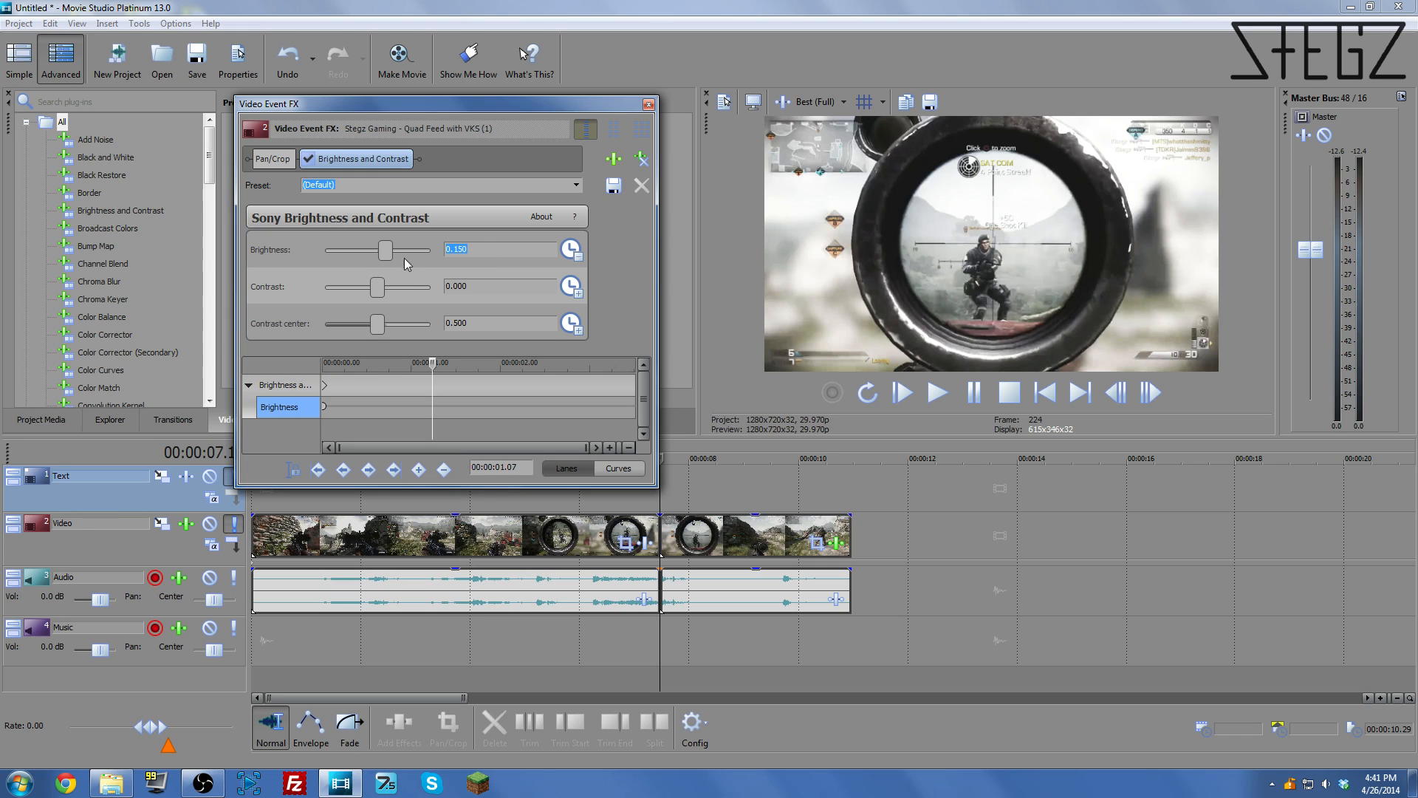
text(0)
click(379, 289)
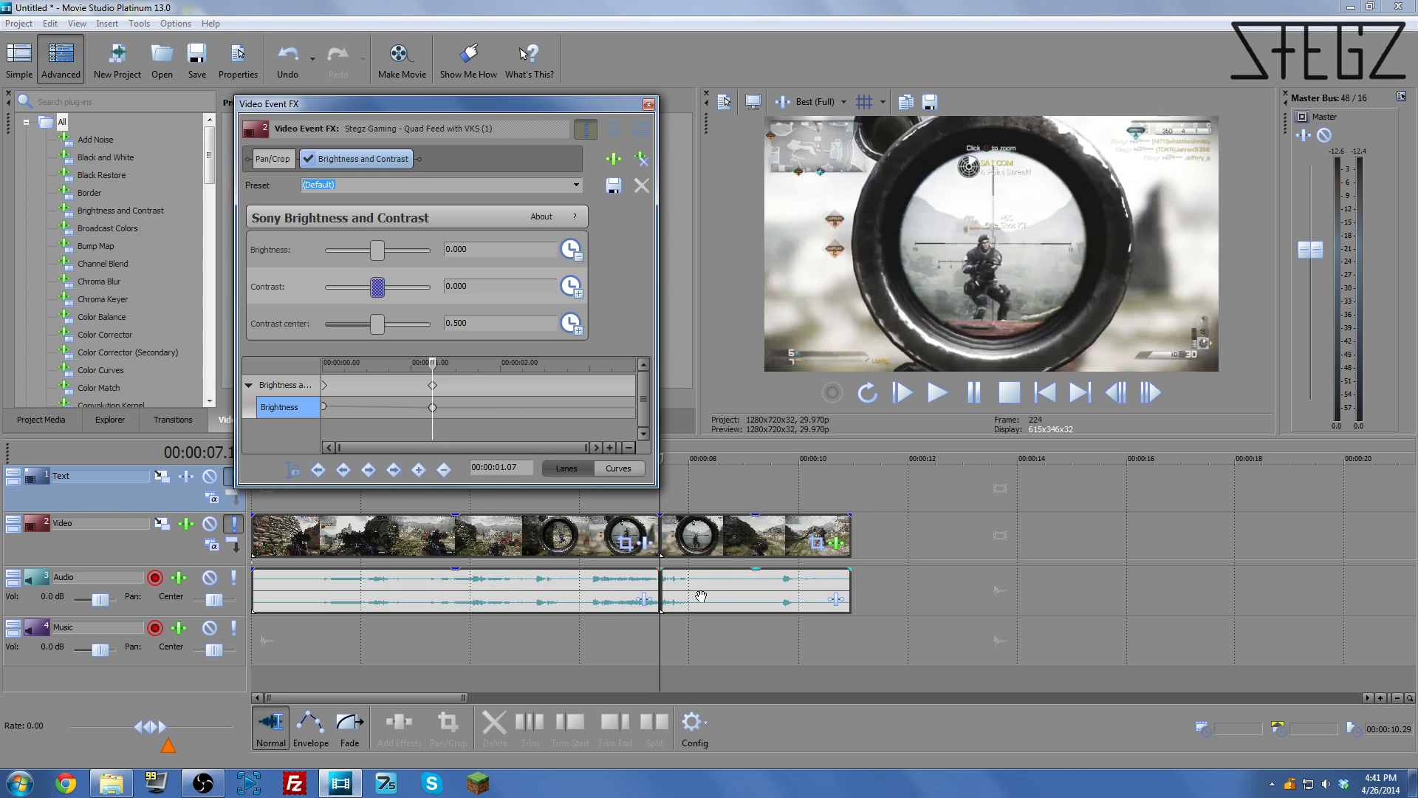
- Sync the effect's keyframe cursor with the project timeline and check the preview at both brightness keyframes
click(729, 592)
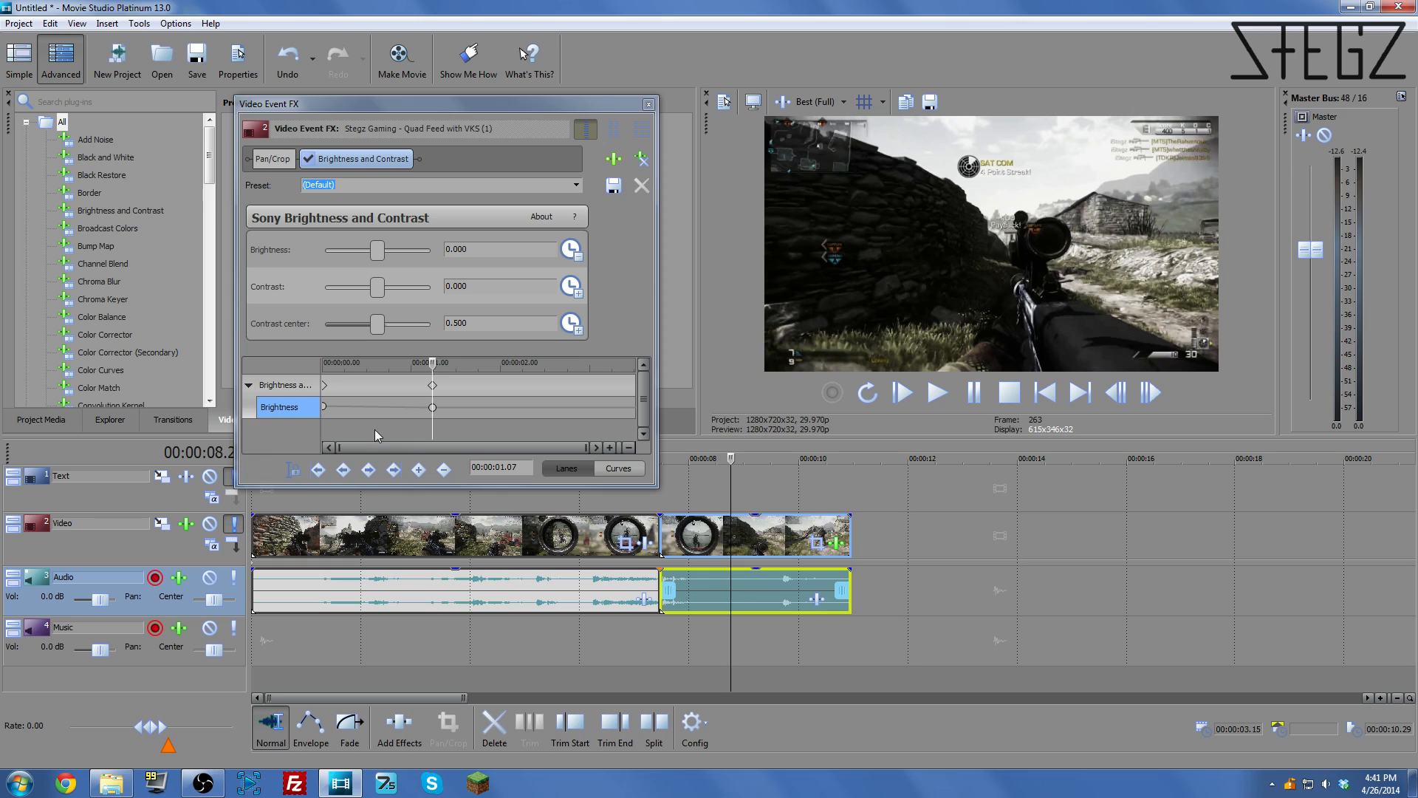
click(300, 479)
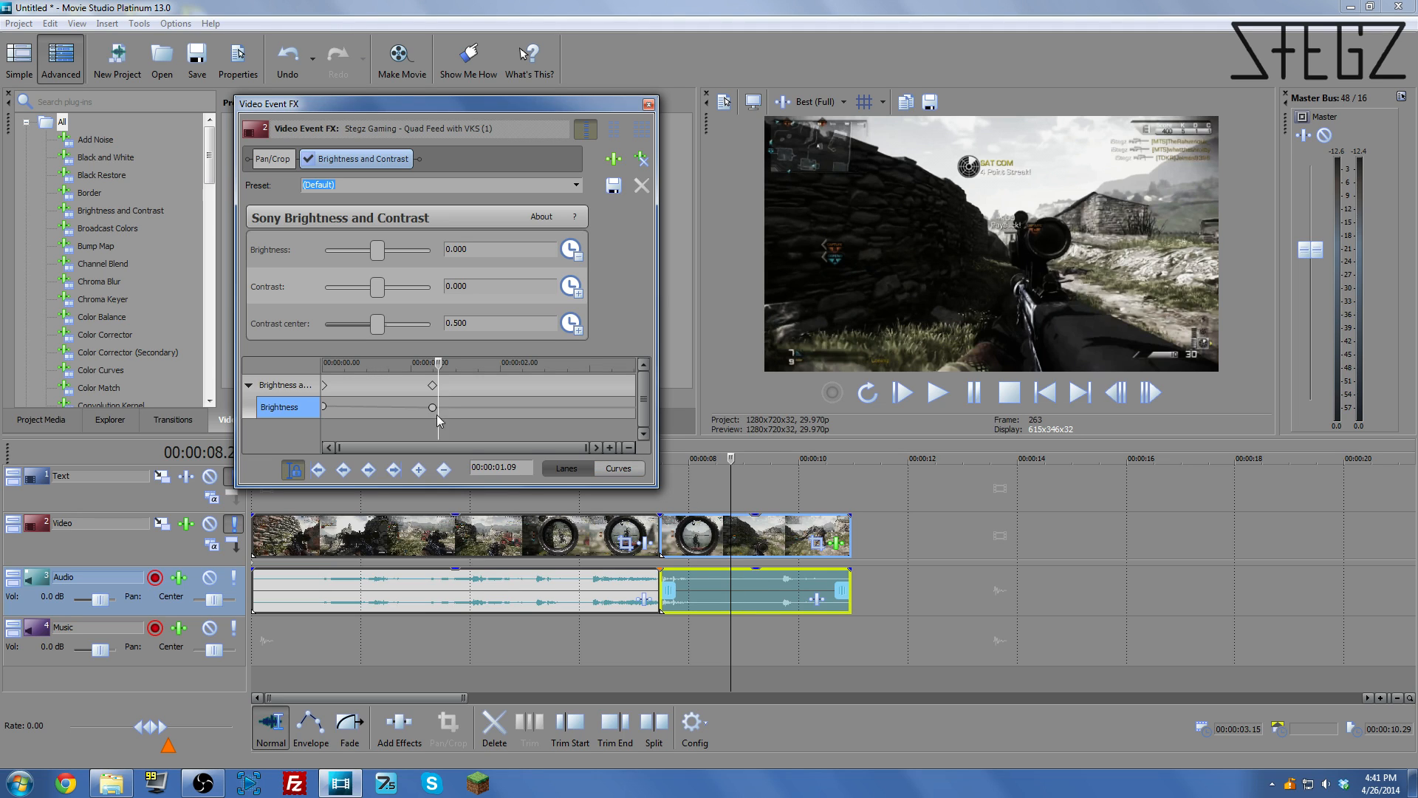
click(434, 384)
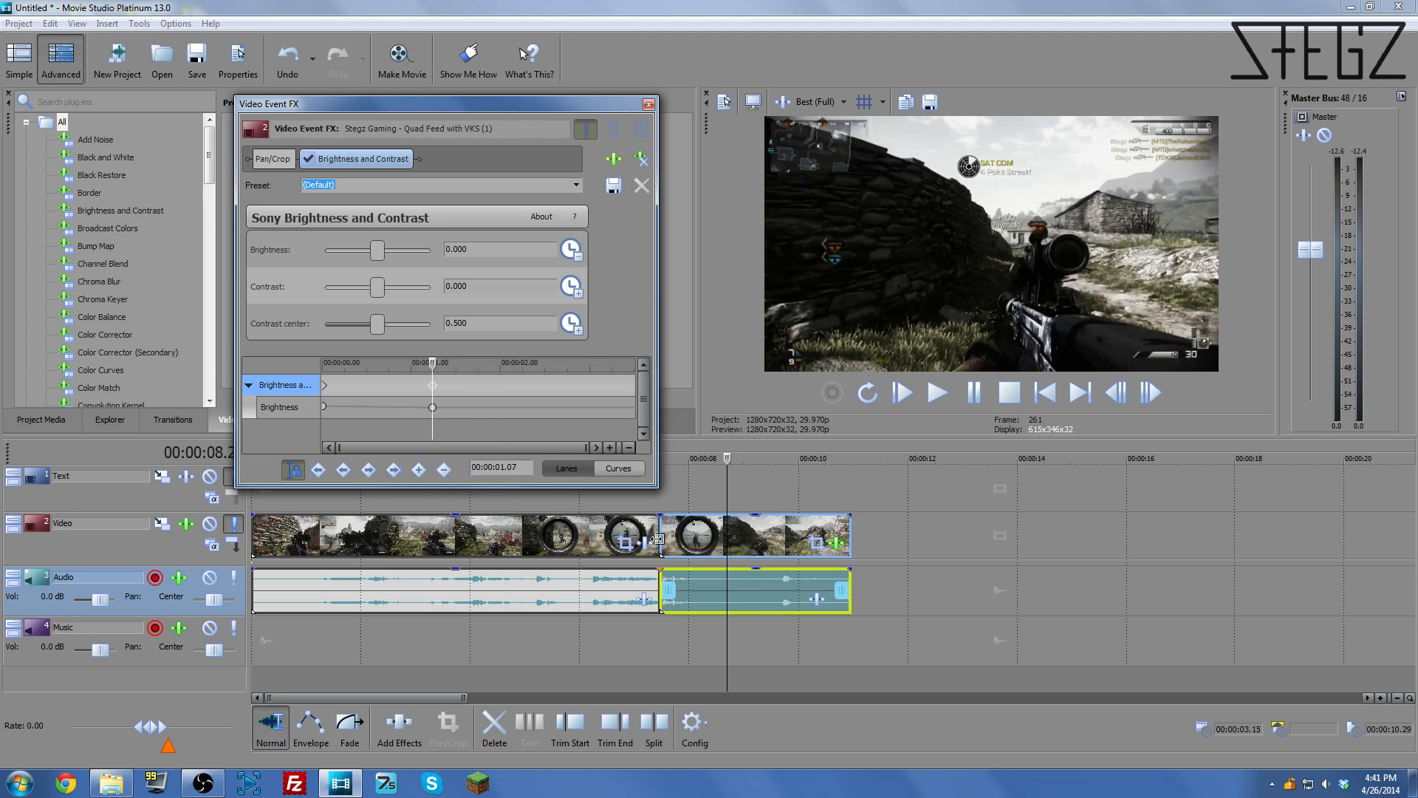
click(324, 407)
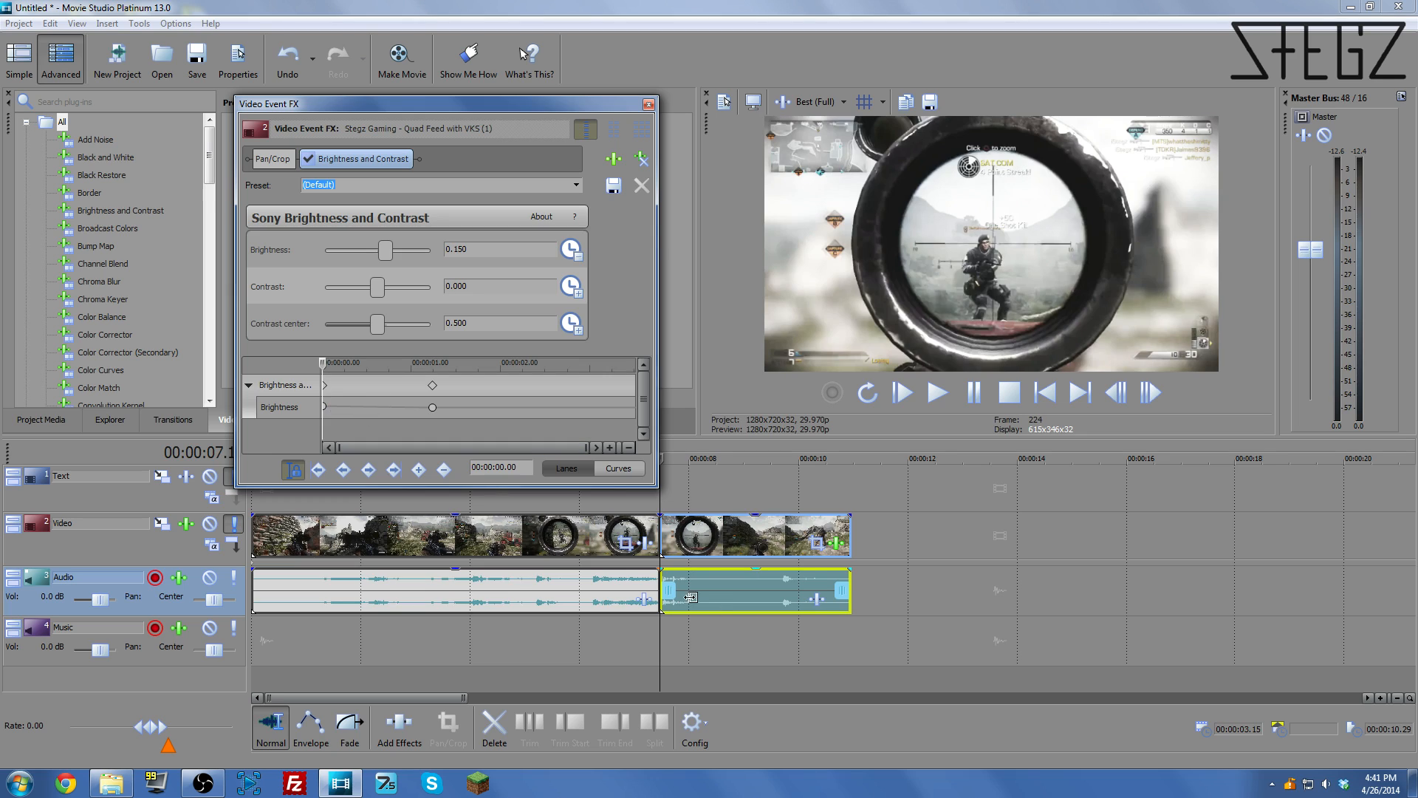
click(433, 385)
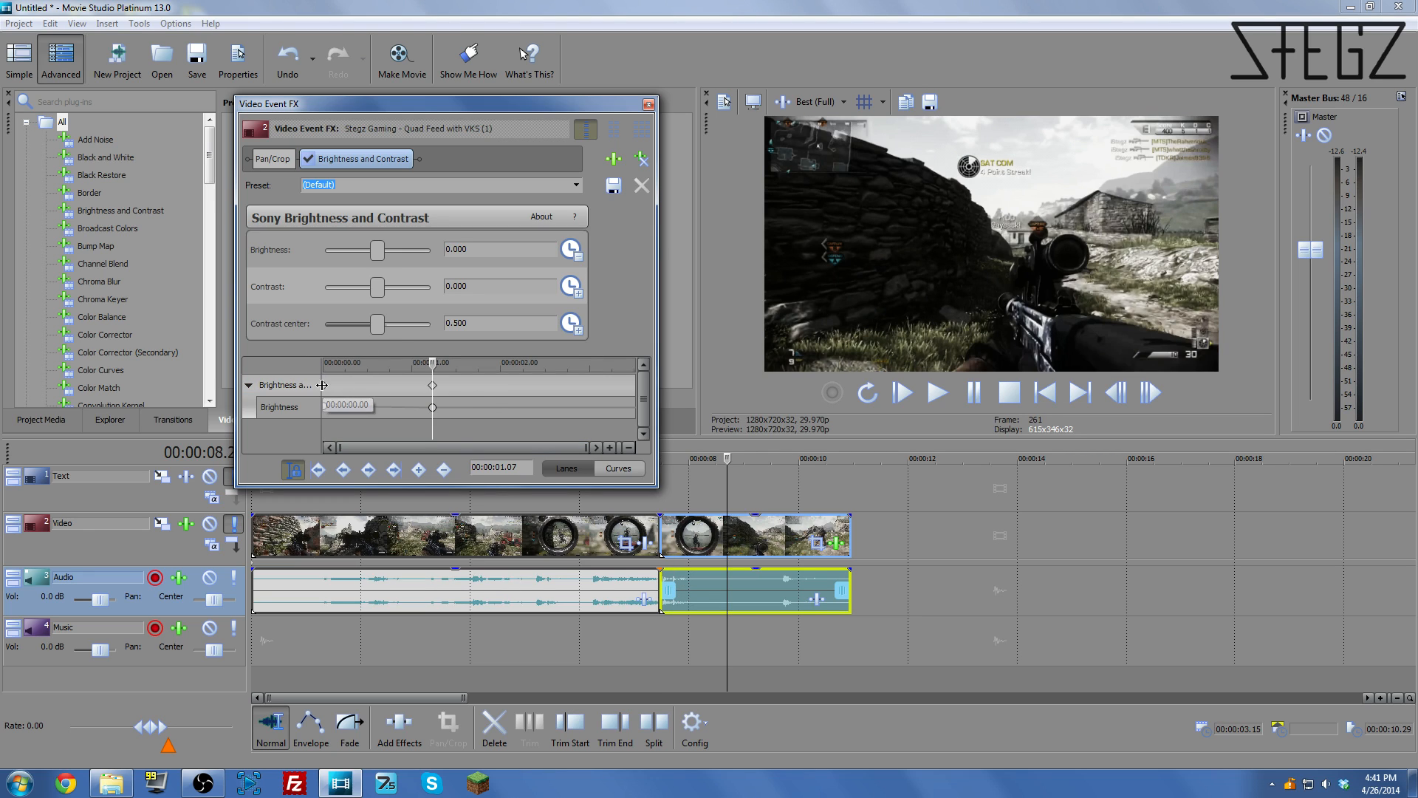
- Review the two Brightness keyframes, close the effect settings and play back the flash across the cut
click(326, 385)
click(433, 385)
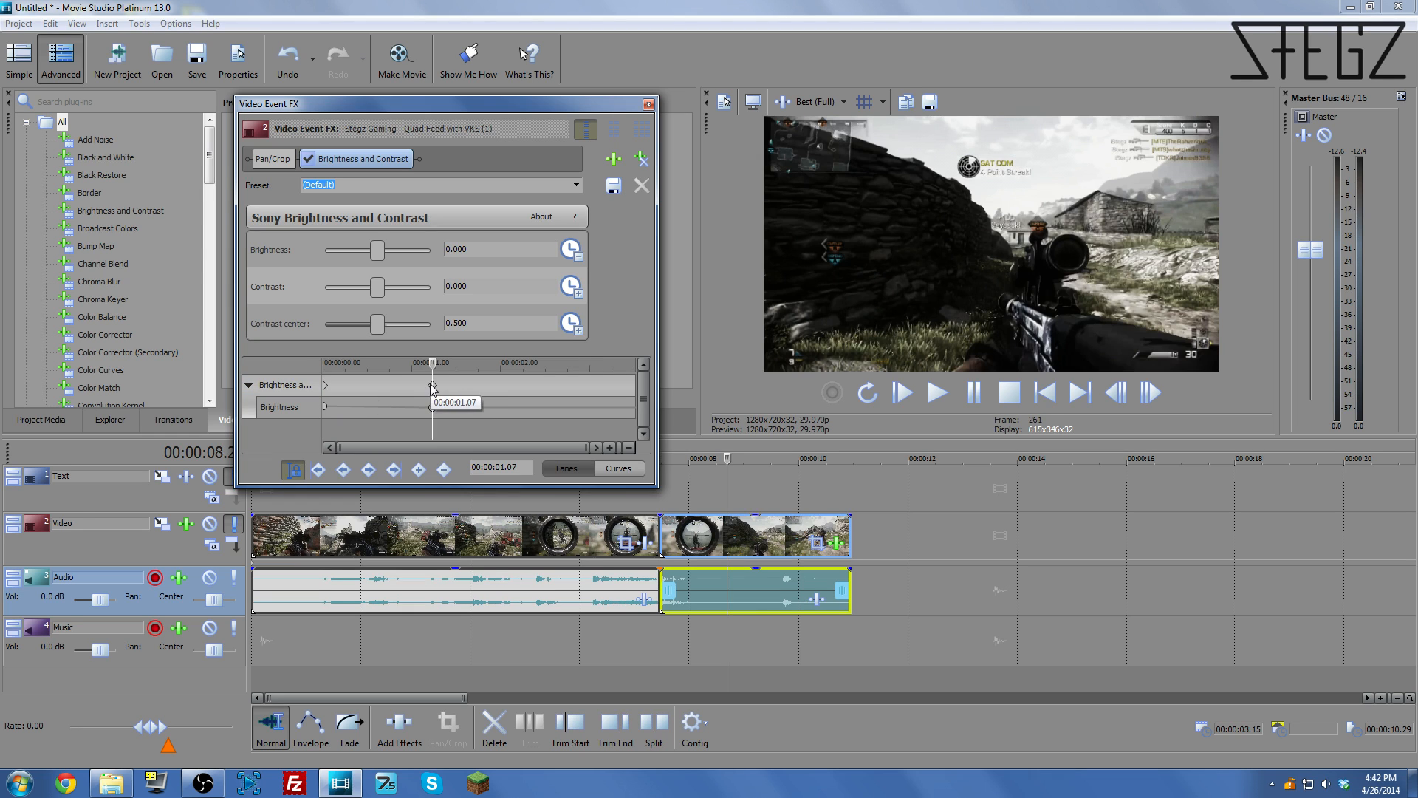
click(648, 105)
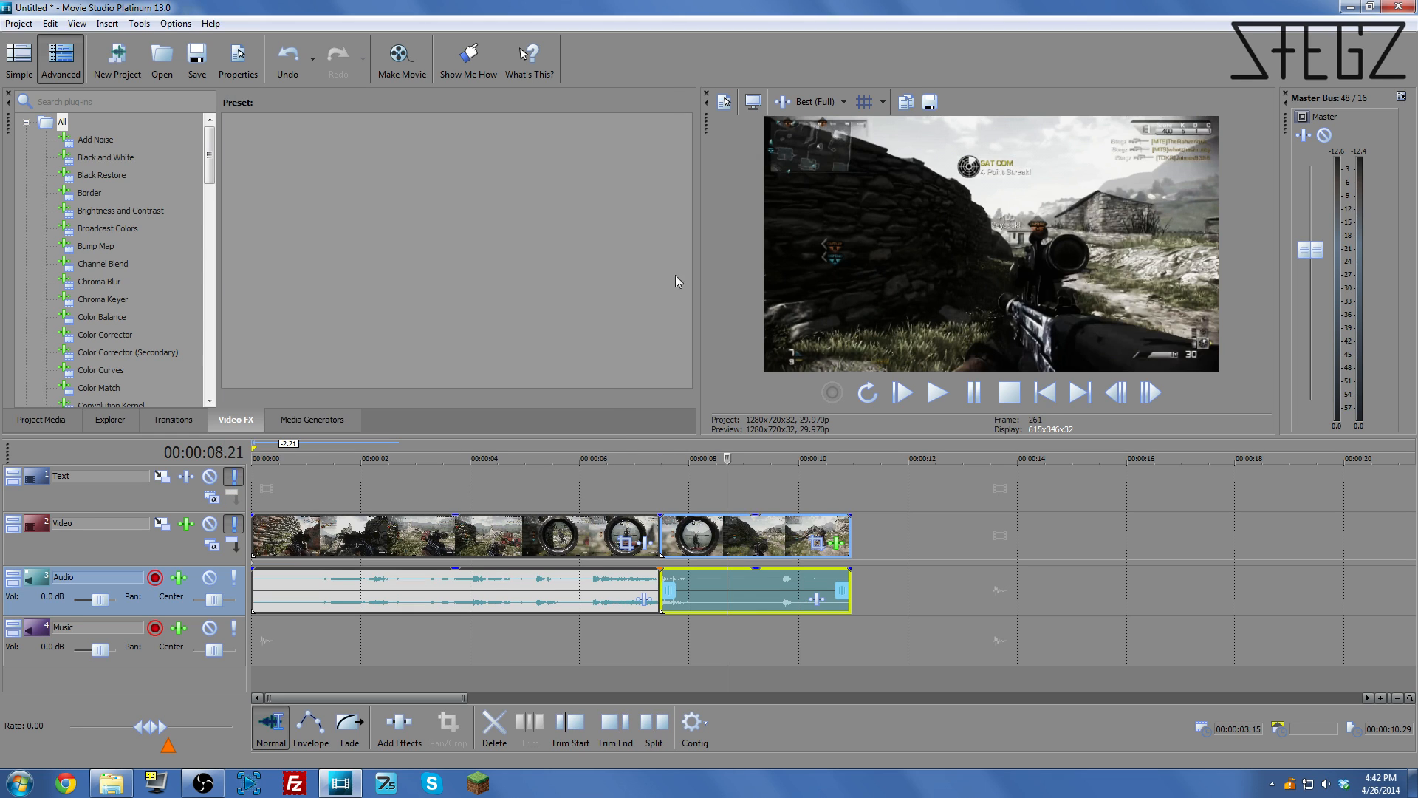
click(591, 488)
key(space)
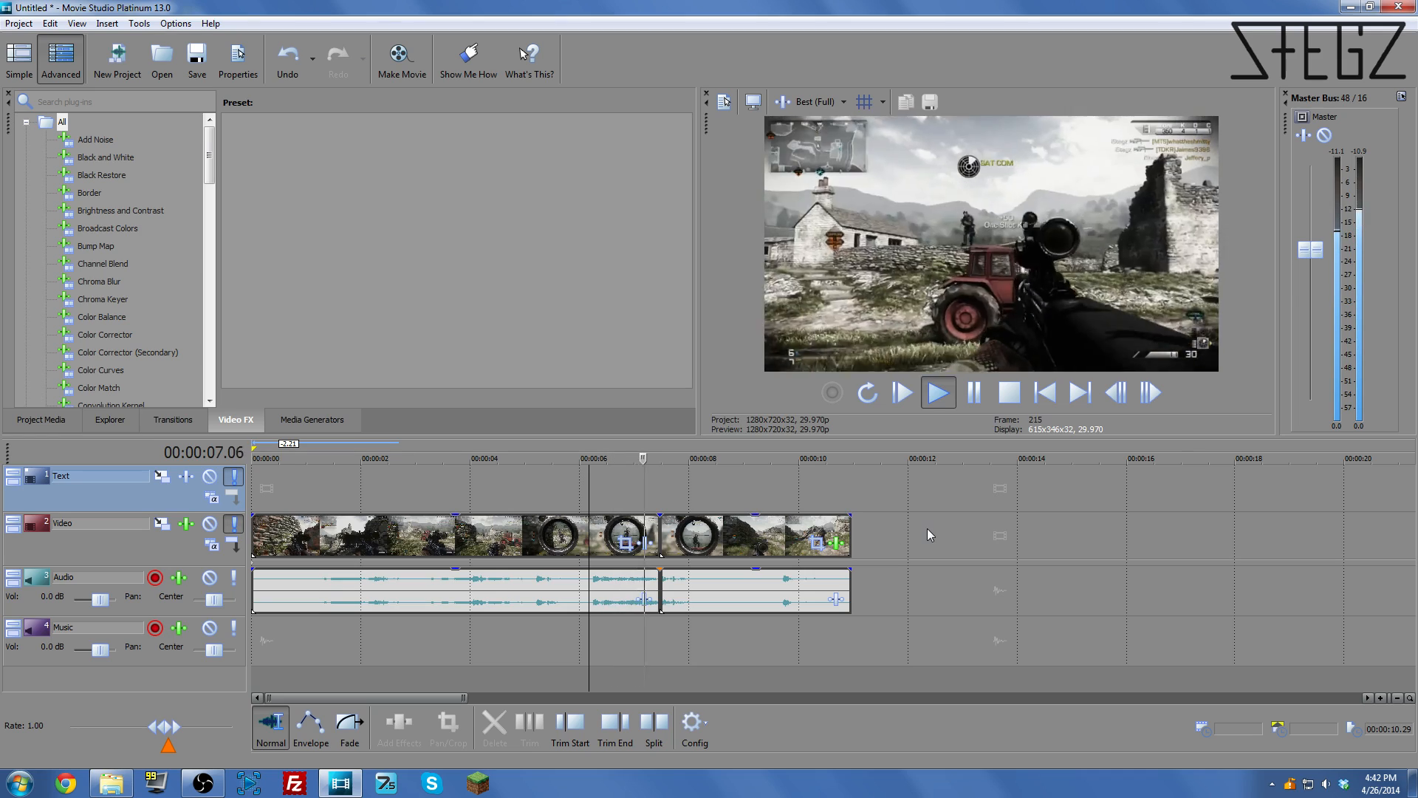
click(974, 393)
click(623, 482)
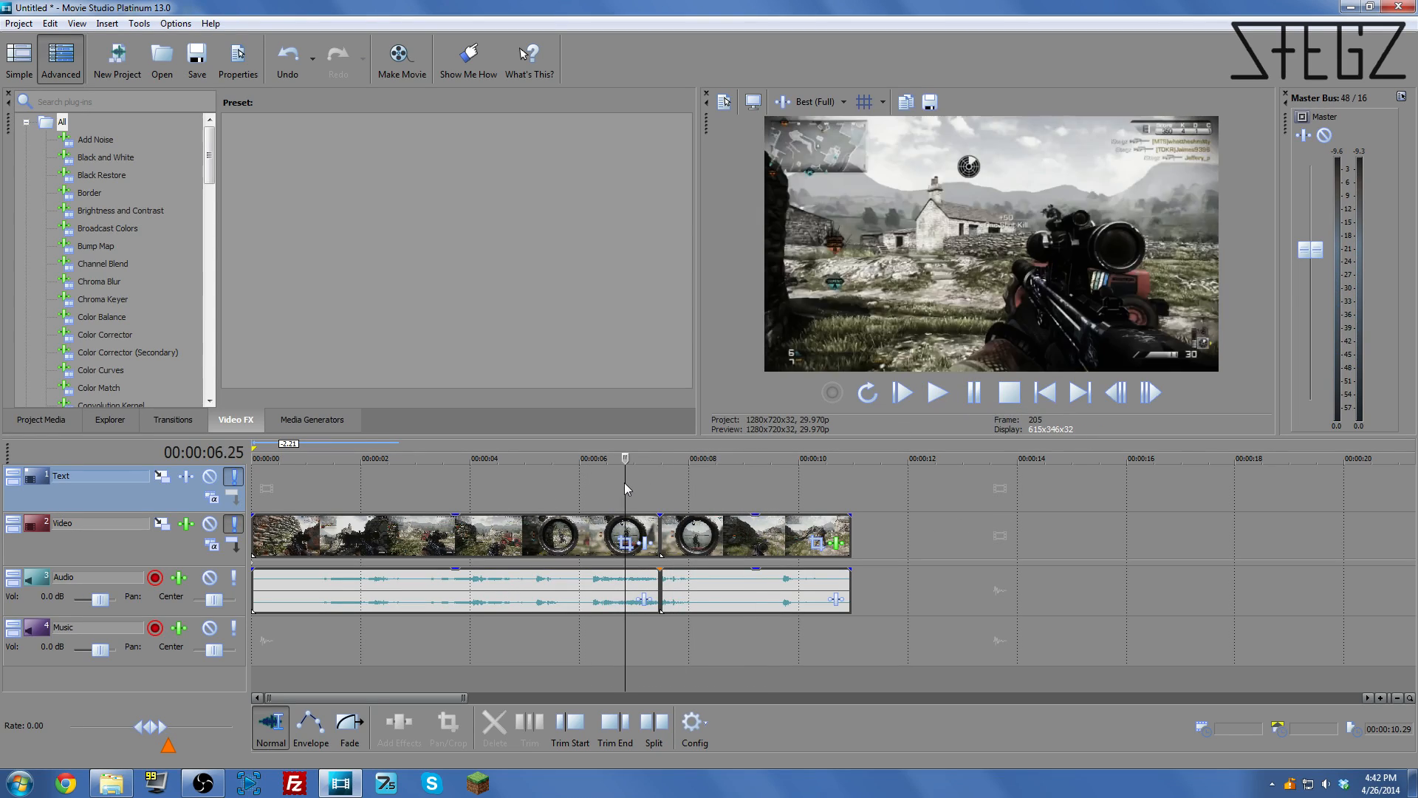
- Split the second video clip and its audio at 00:00:08.18 and delete the part after the split
click(660, 494)
click(686, 508)
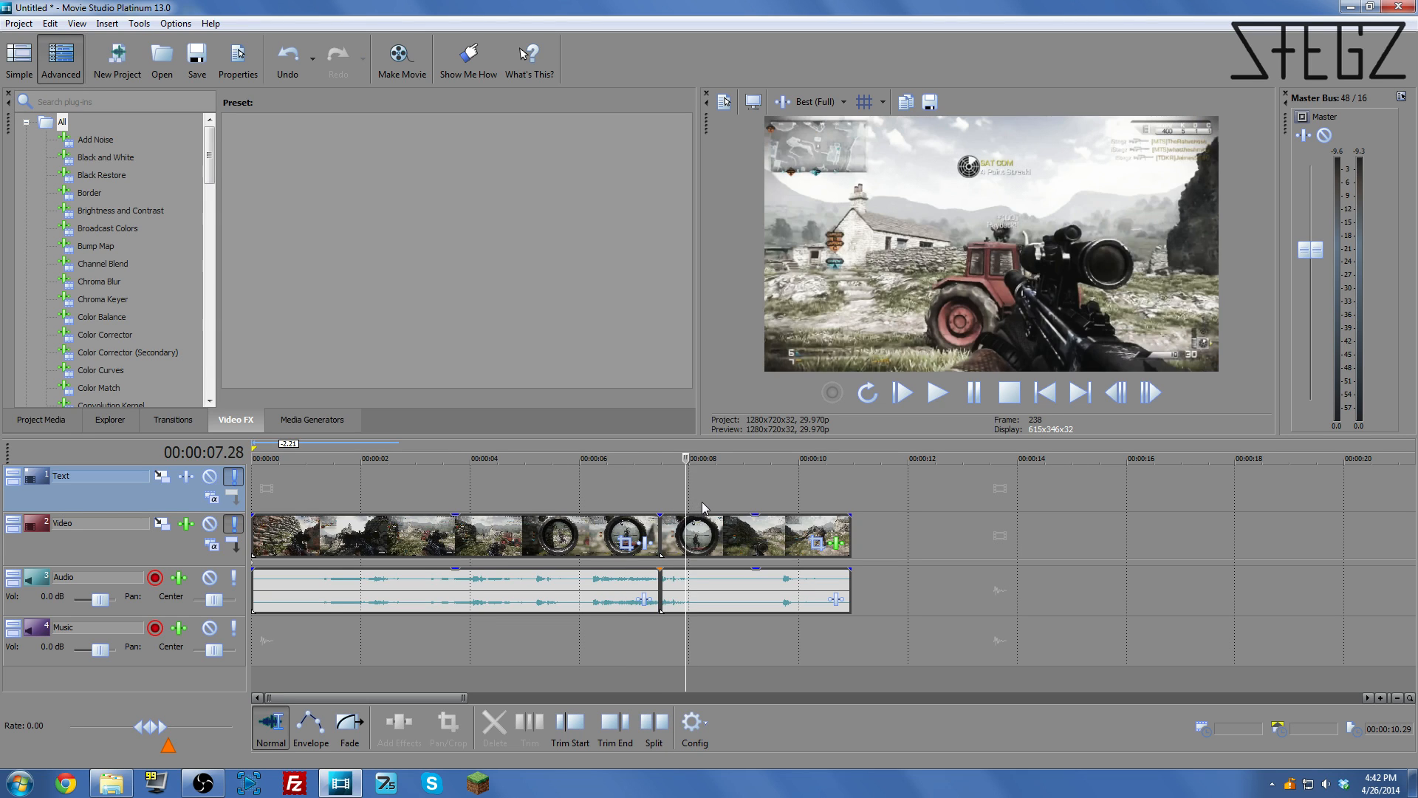
click(701, 506)
click(725, 501)
click(773, 504)
click(724, 497)
click(745, 500)
click(740, 508)
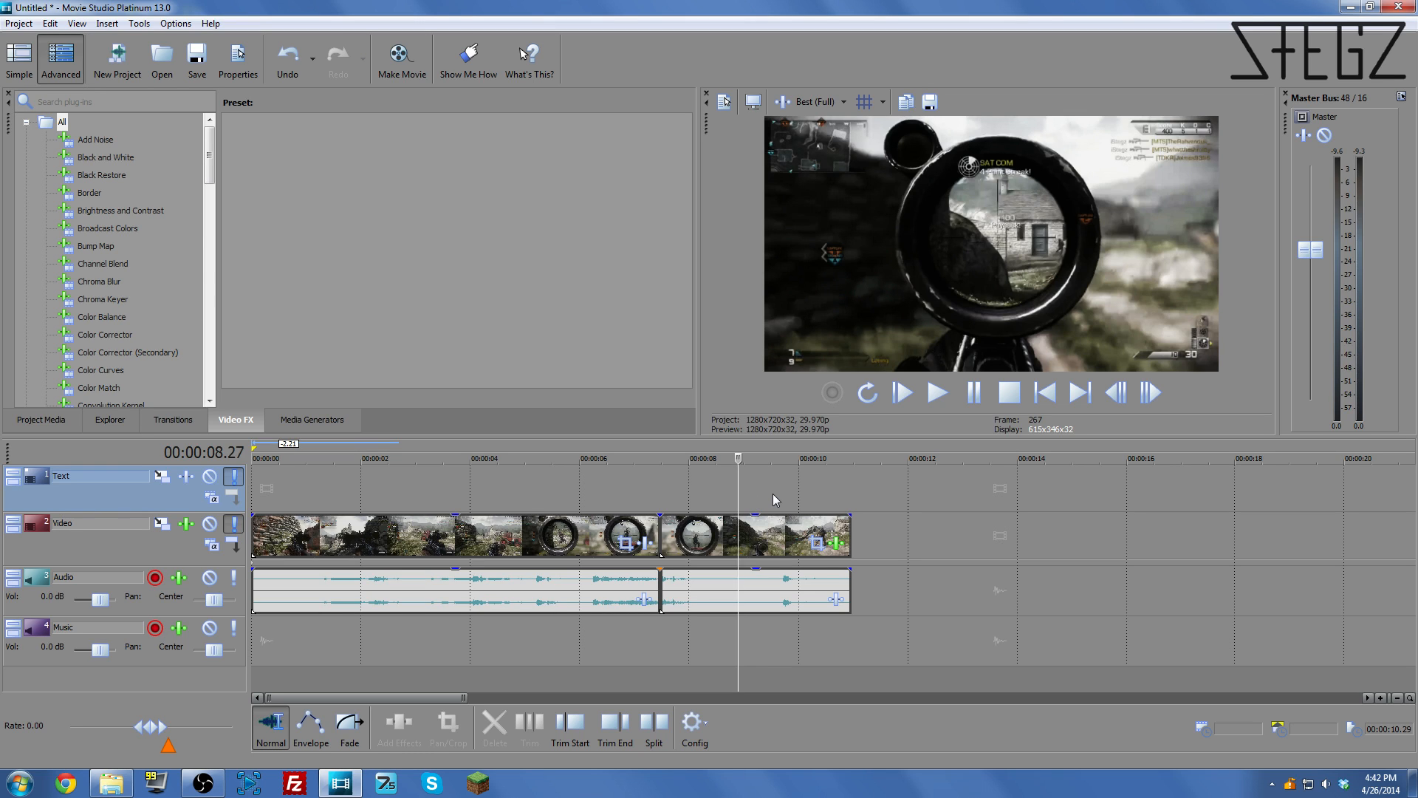
key(Left)
key(Left)
key(Left)
key(Left)
key(Left)
key(Left)
key(Left)
key(Left)
key(Left)
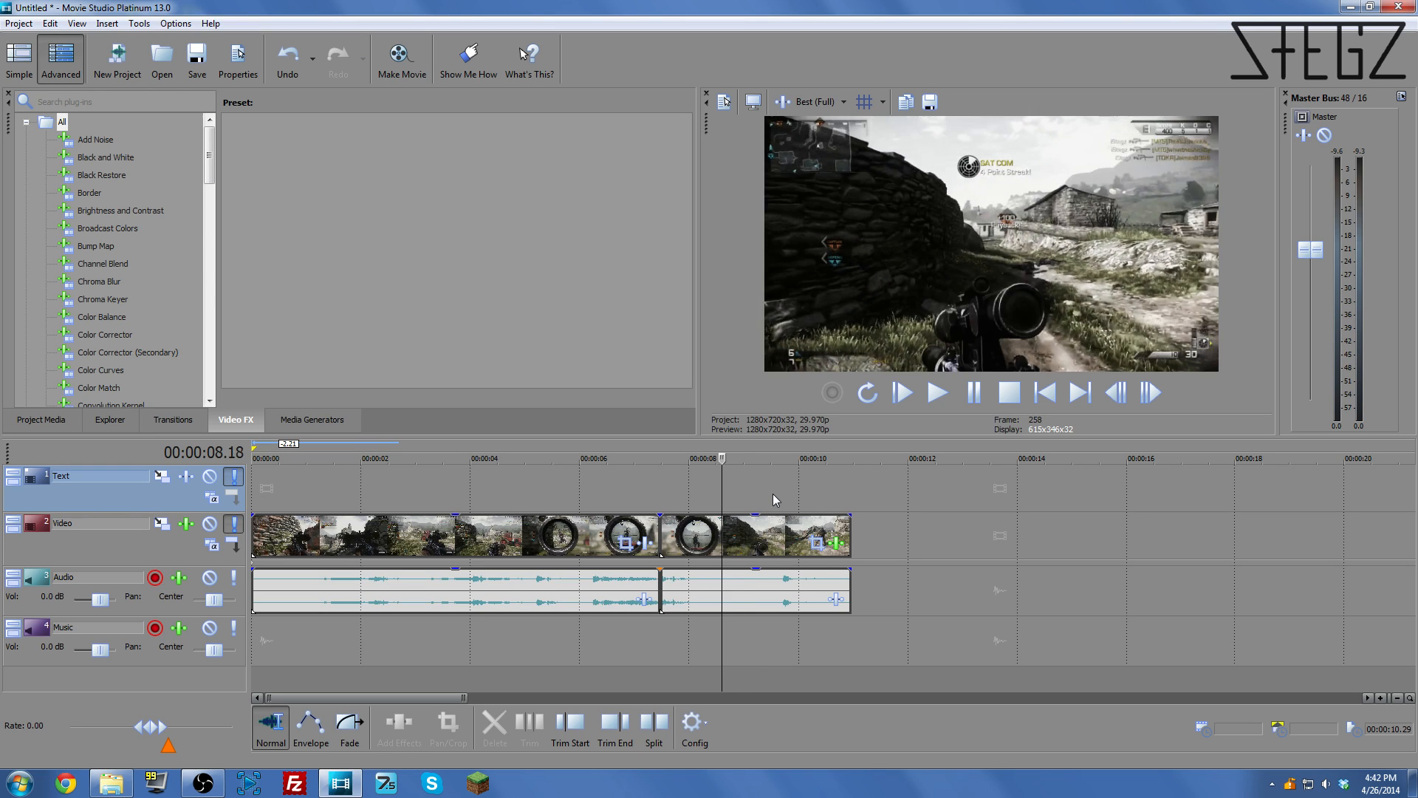
key(s)
click(761, 553)
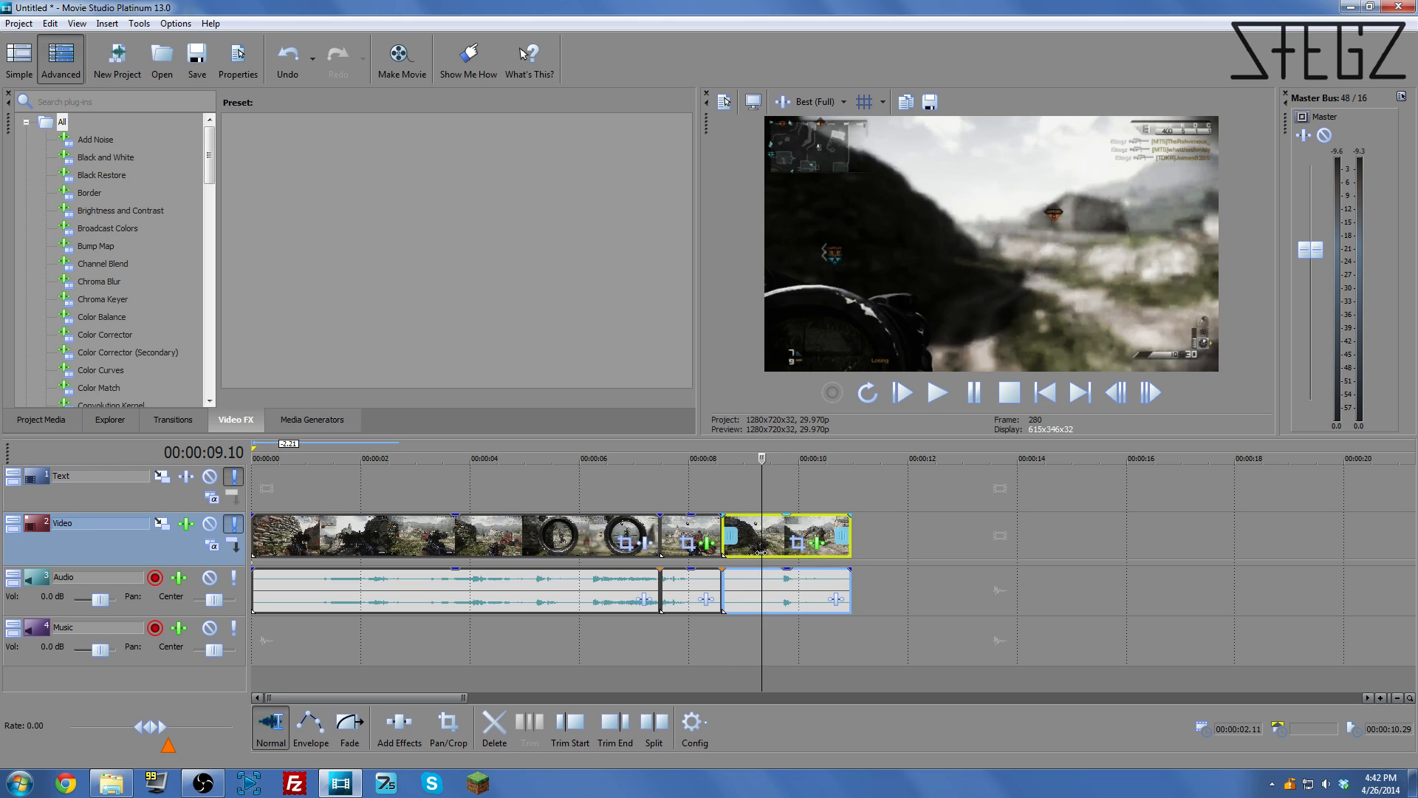
key(Delete)
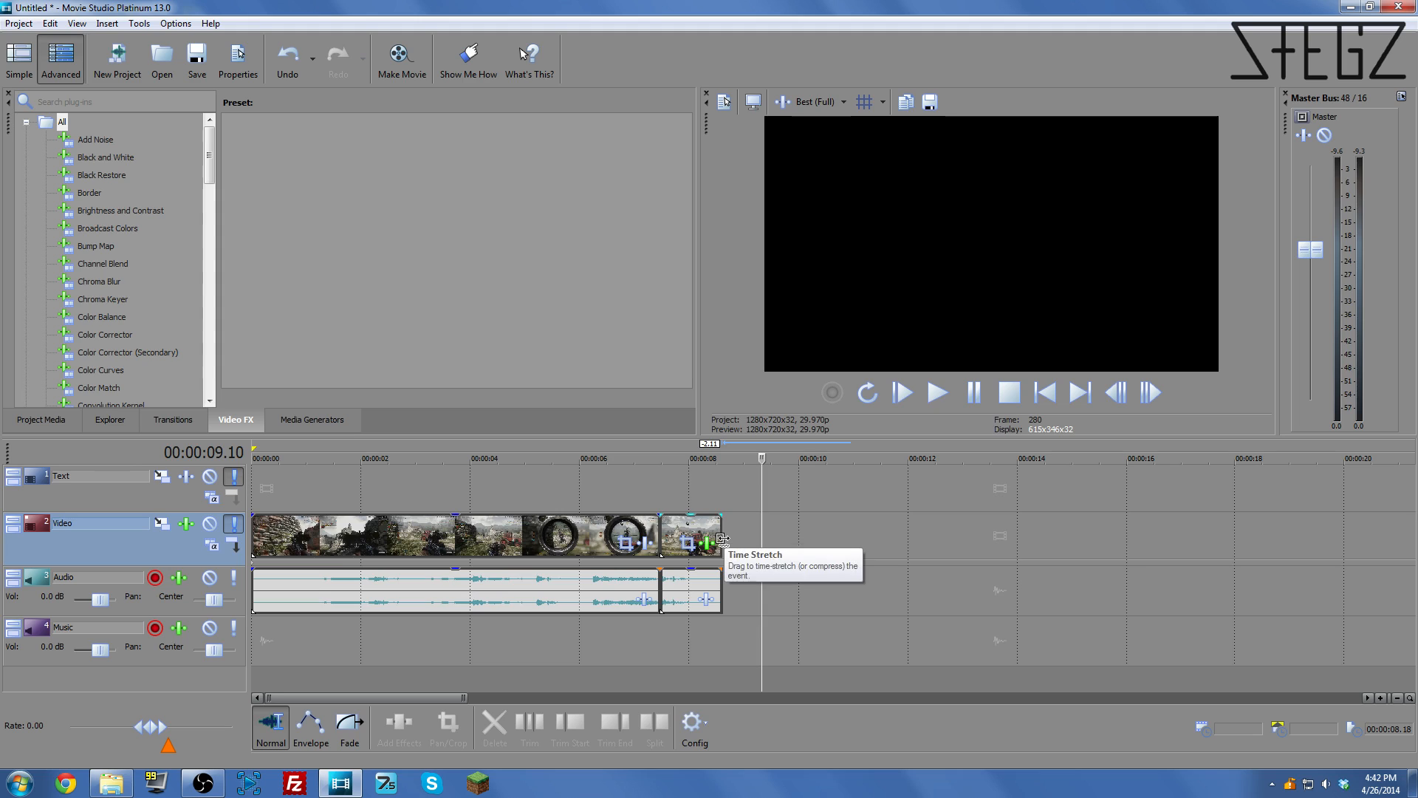
- Time-stretch the end of the shortened second clip to 00:00:09.27 for slow motion and preview the slowed section
click(722, 540)
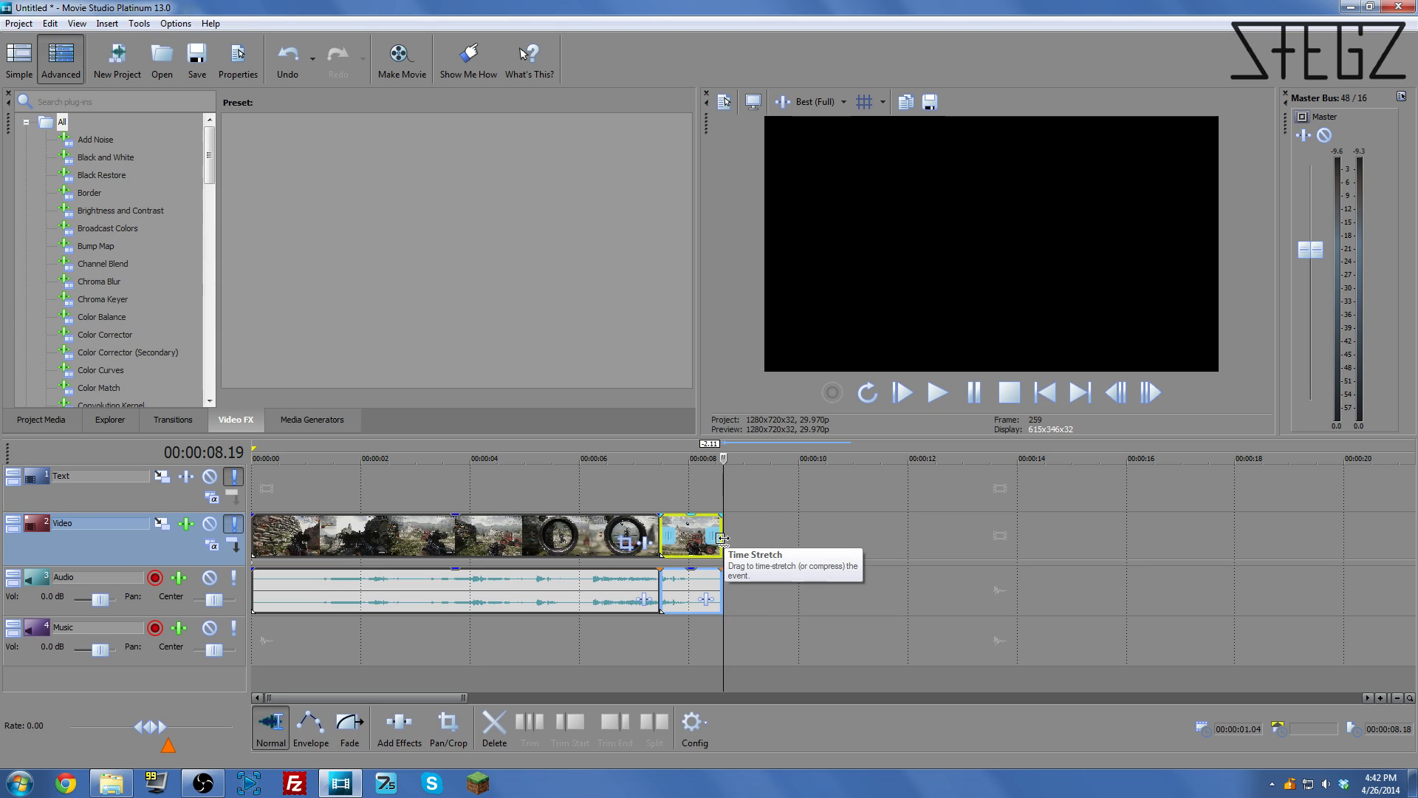
drag(722, 540, 793, 536)
click(658, 495)
click(691, 537)
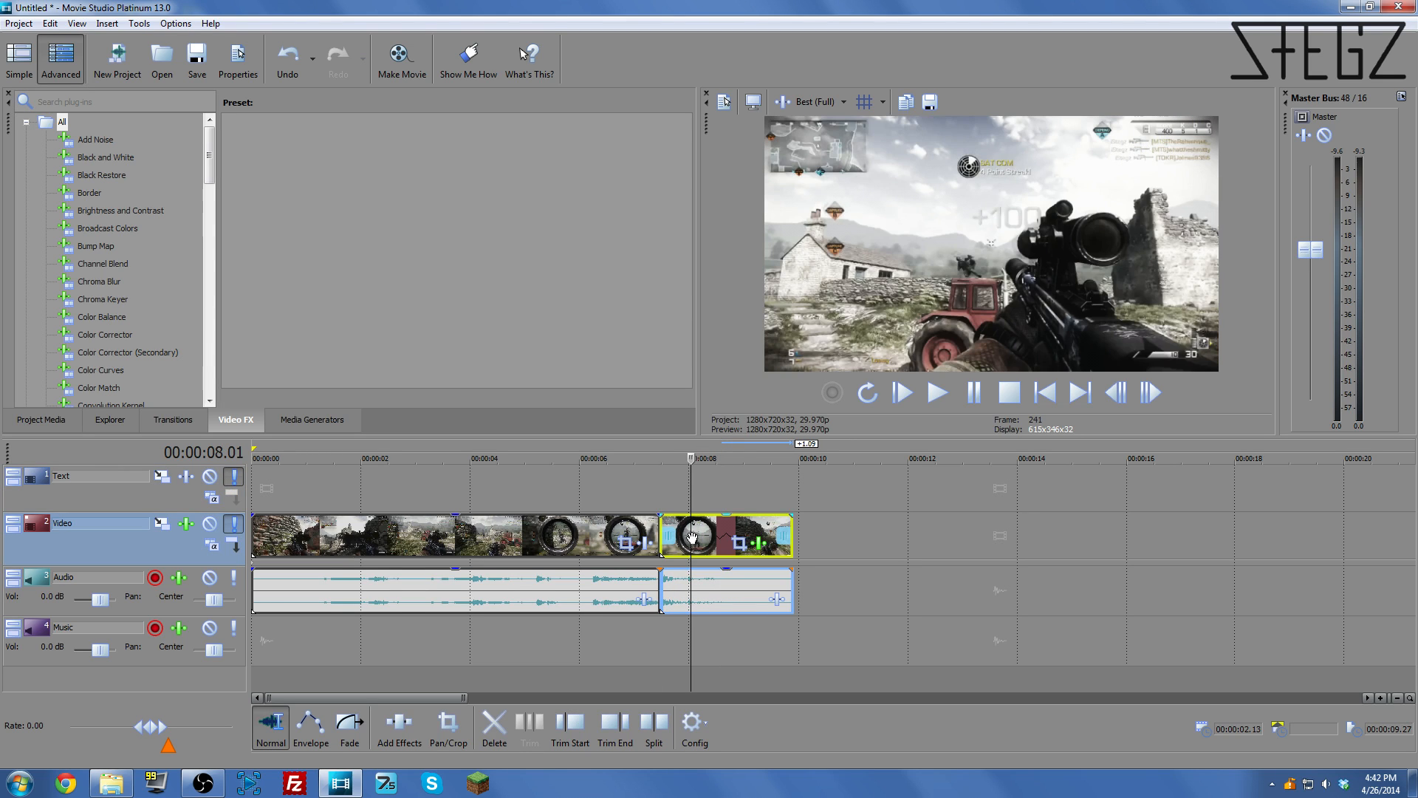
- Check the stretched clip's Brightness keyframes in its effect settings and play back the slow motion across the cut
click(759, 545)
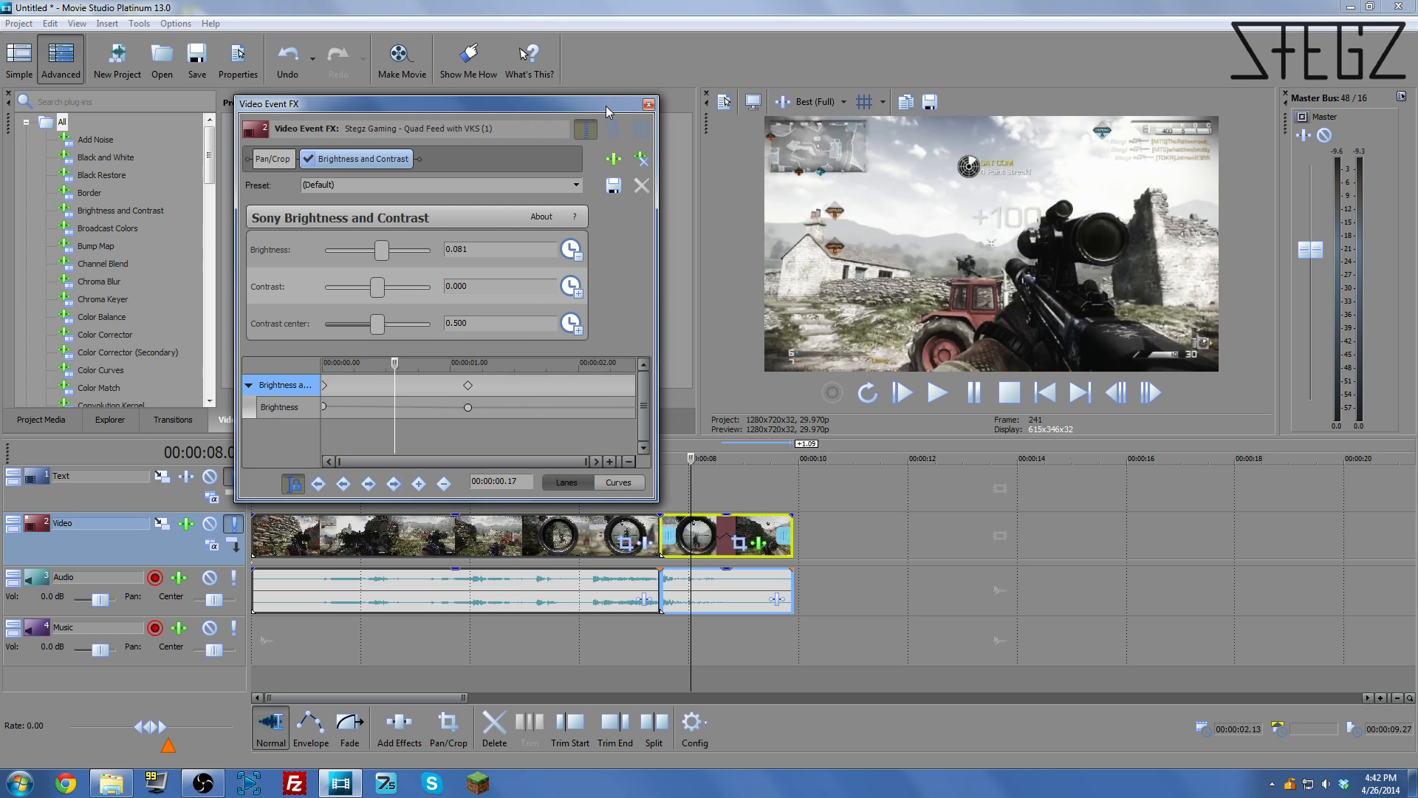
drag(607, 105, 516, 105)
click(558, 105)
drag(633, 484, 377, 446)
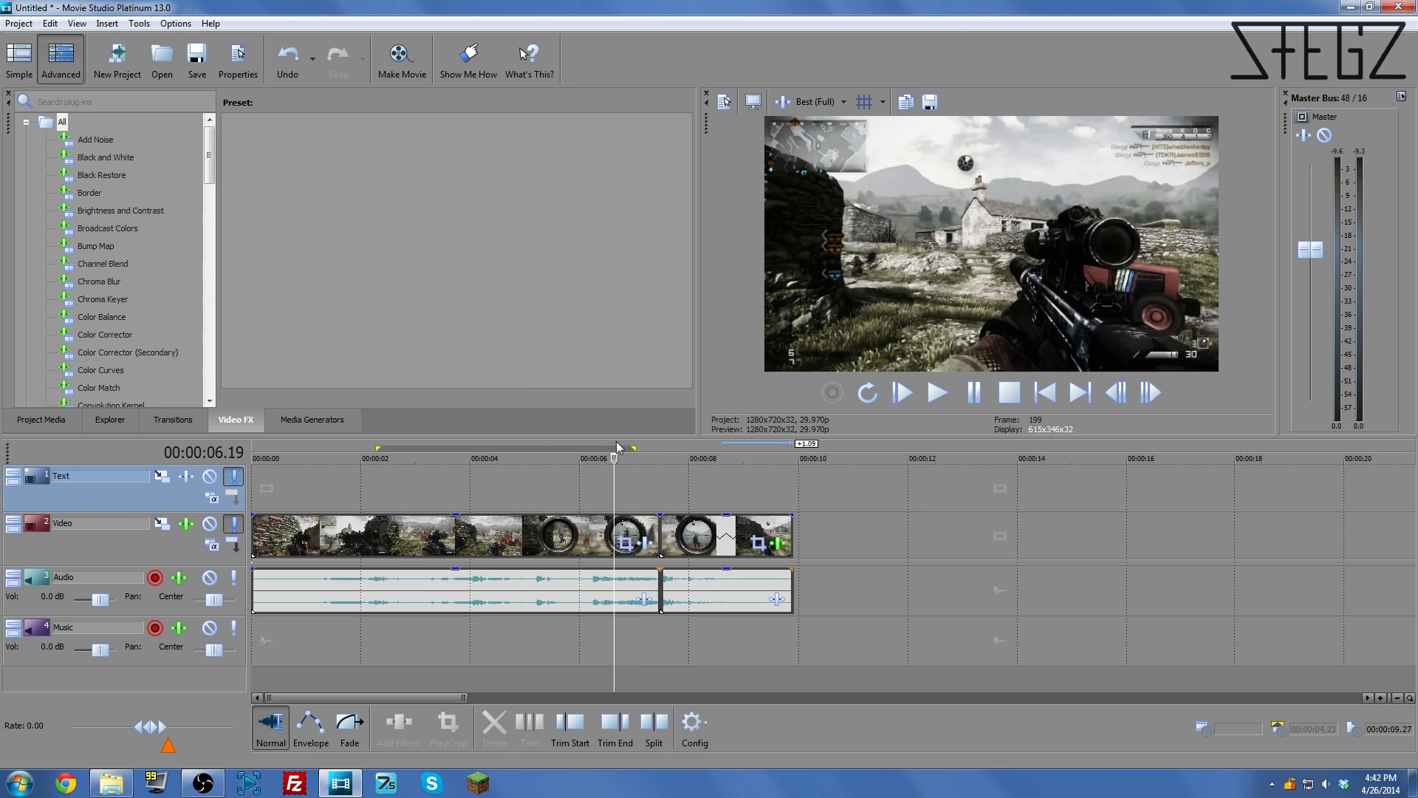
drag(634, 447, 505, 448)
click(606, 488)
key(space)
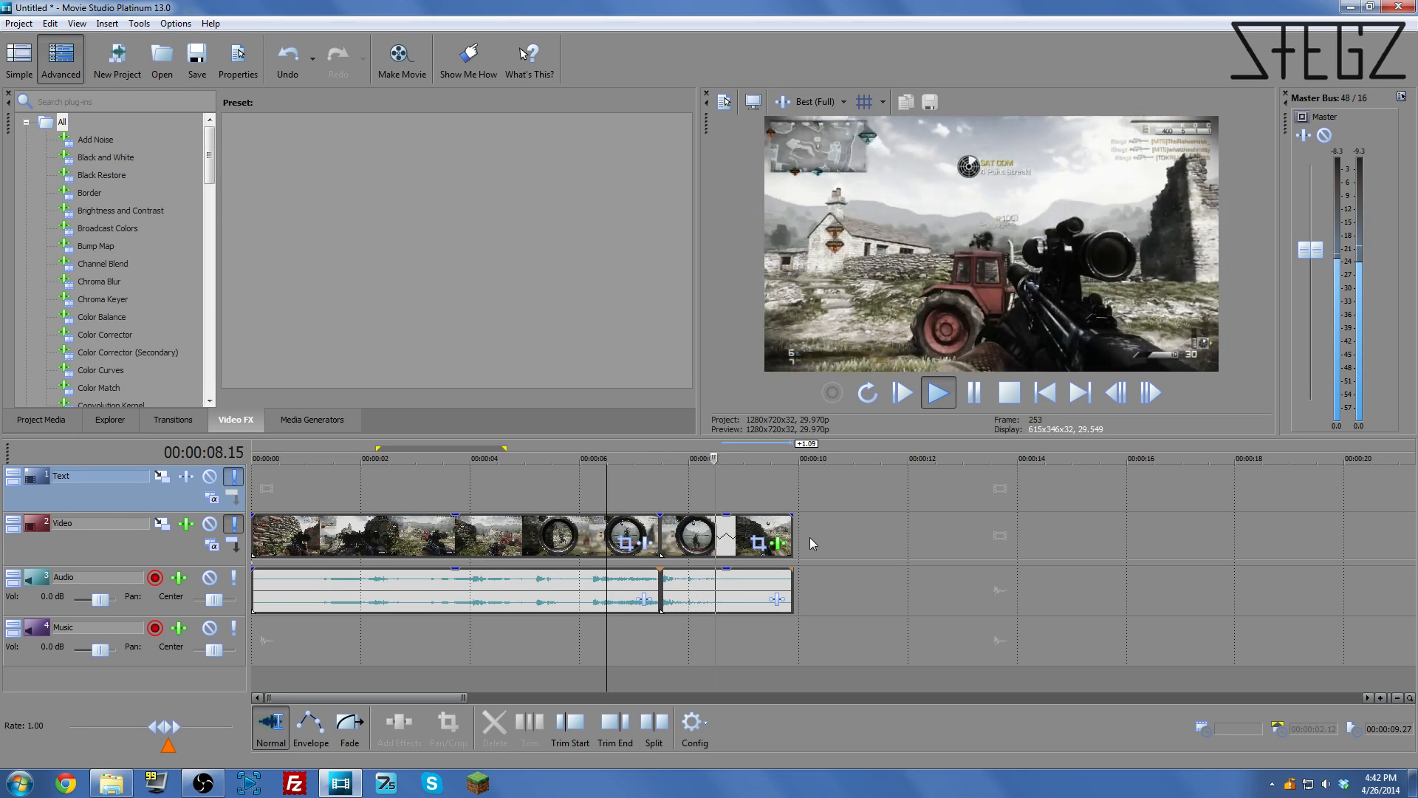
click(974, 393)
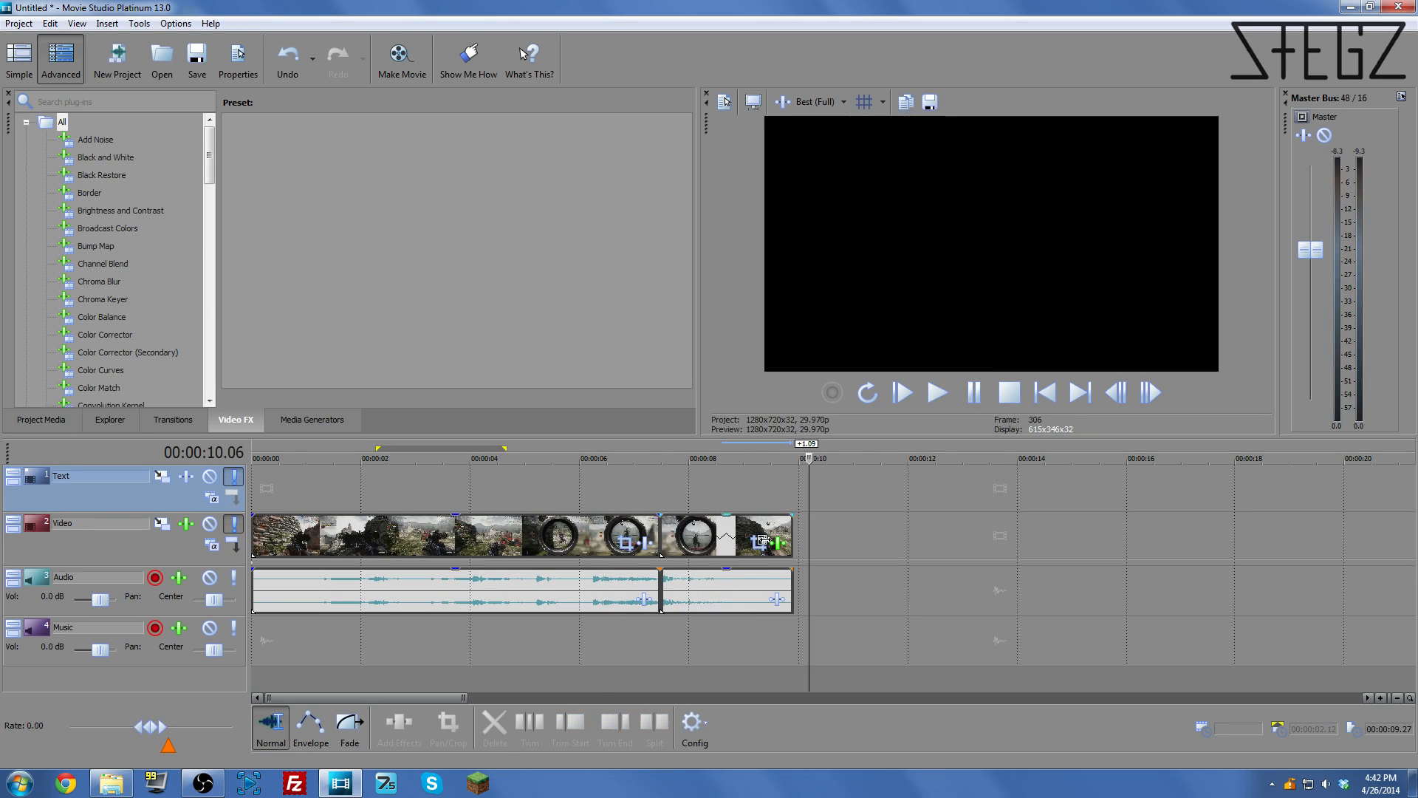
- Open Event Pan/Crop for the second video clip and shrink the crop frame to 1,120 by 630 at its first keyframe
click(659, 499)
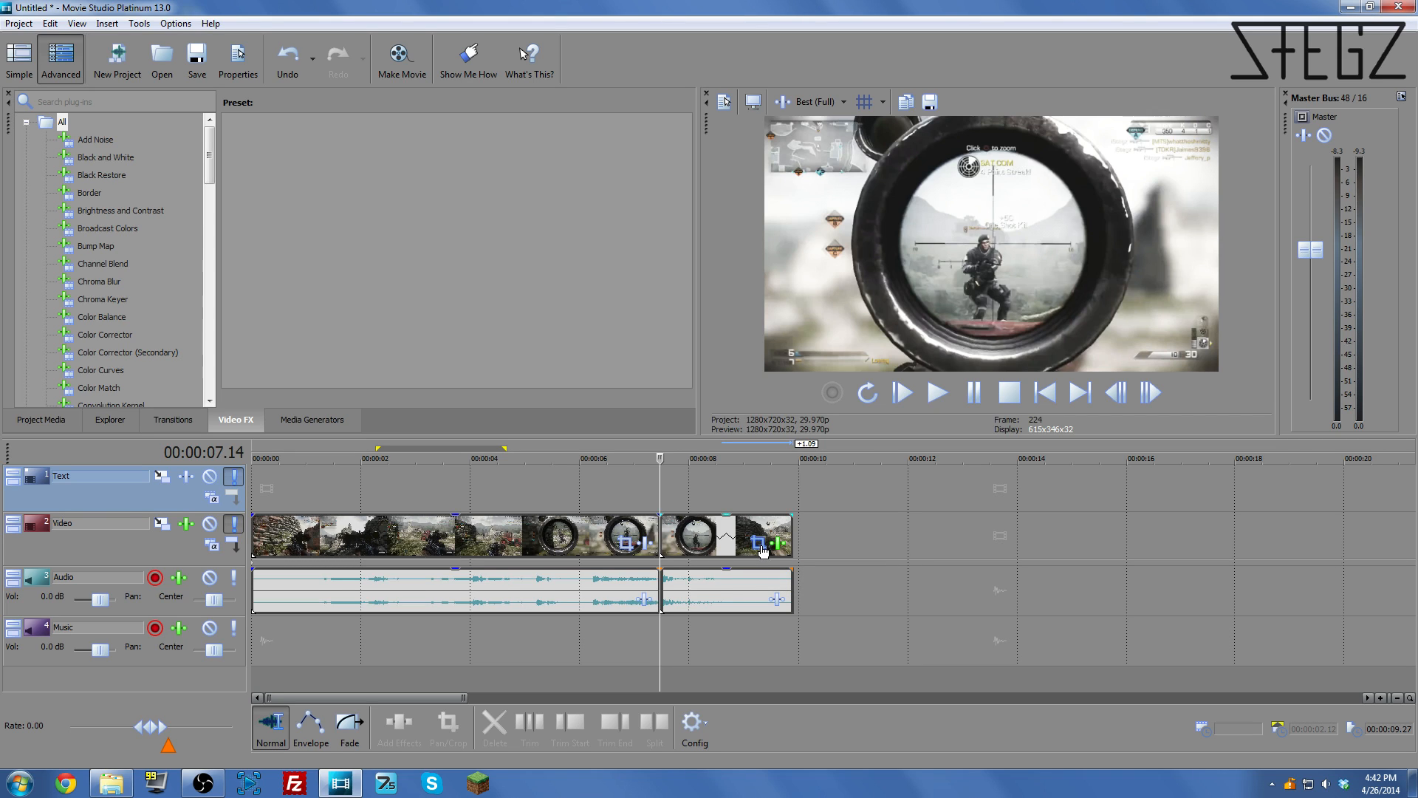
click(762, 550)
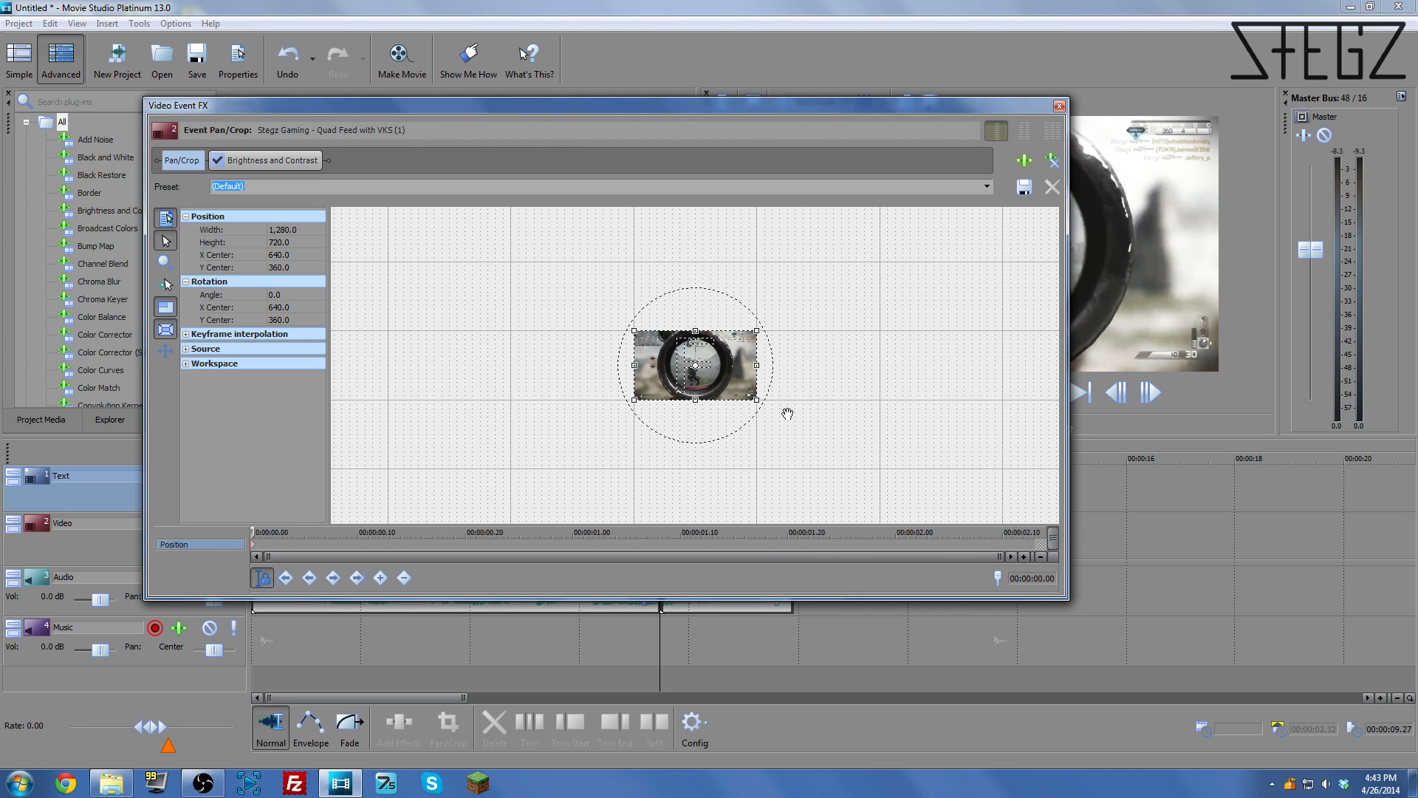
drag(1067, 281, 563, 284)
drag(497, 98, 433, 87)
drag(515, 390, 620, 467)
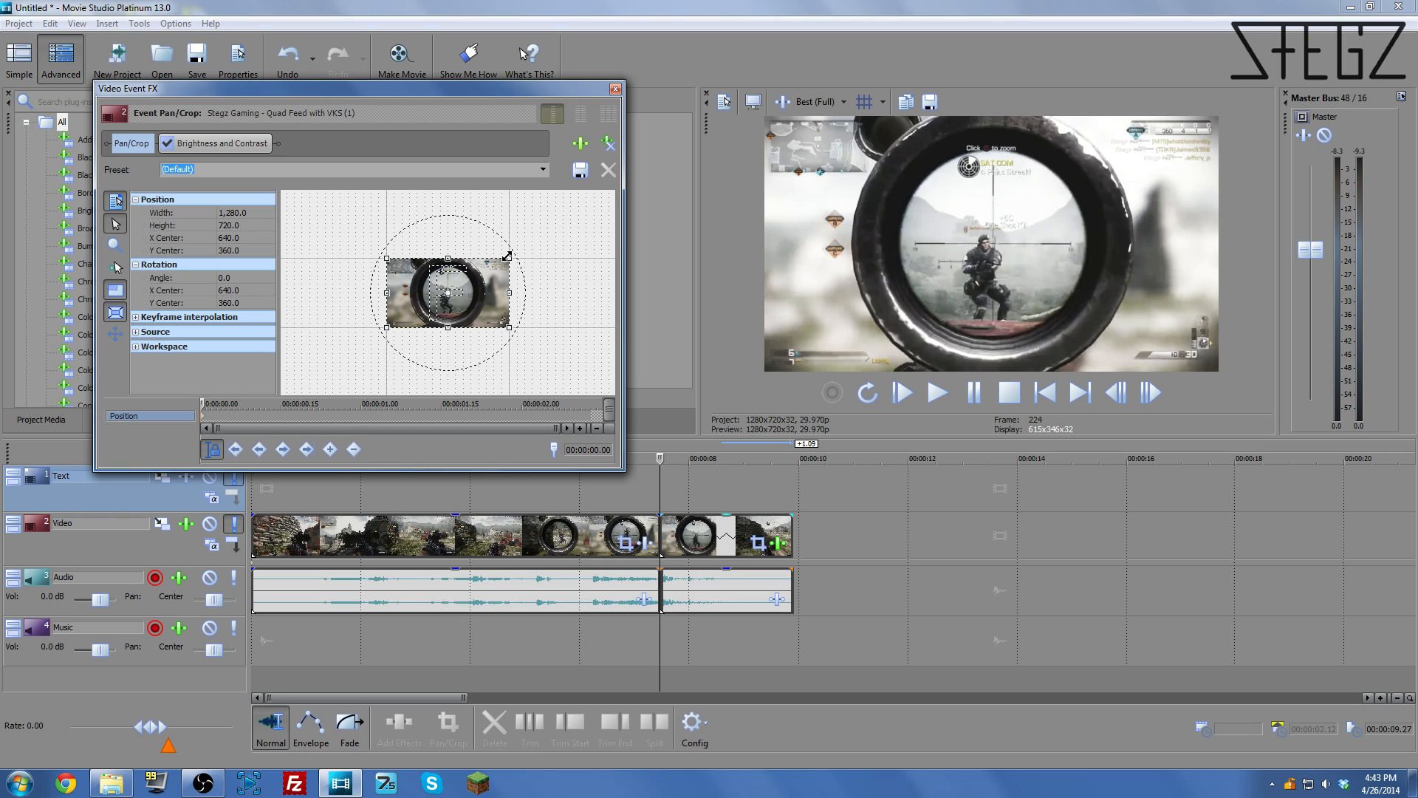
click(203, 417)
drag(507, 259, 503, 261)
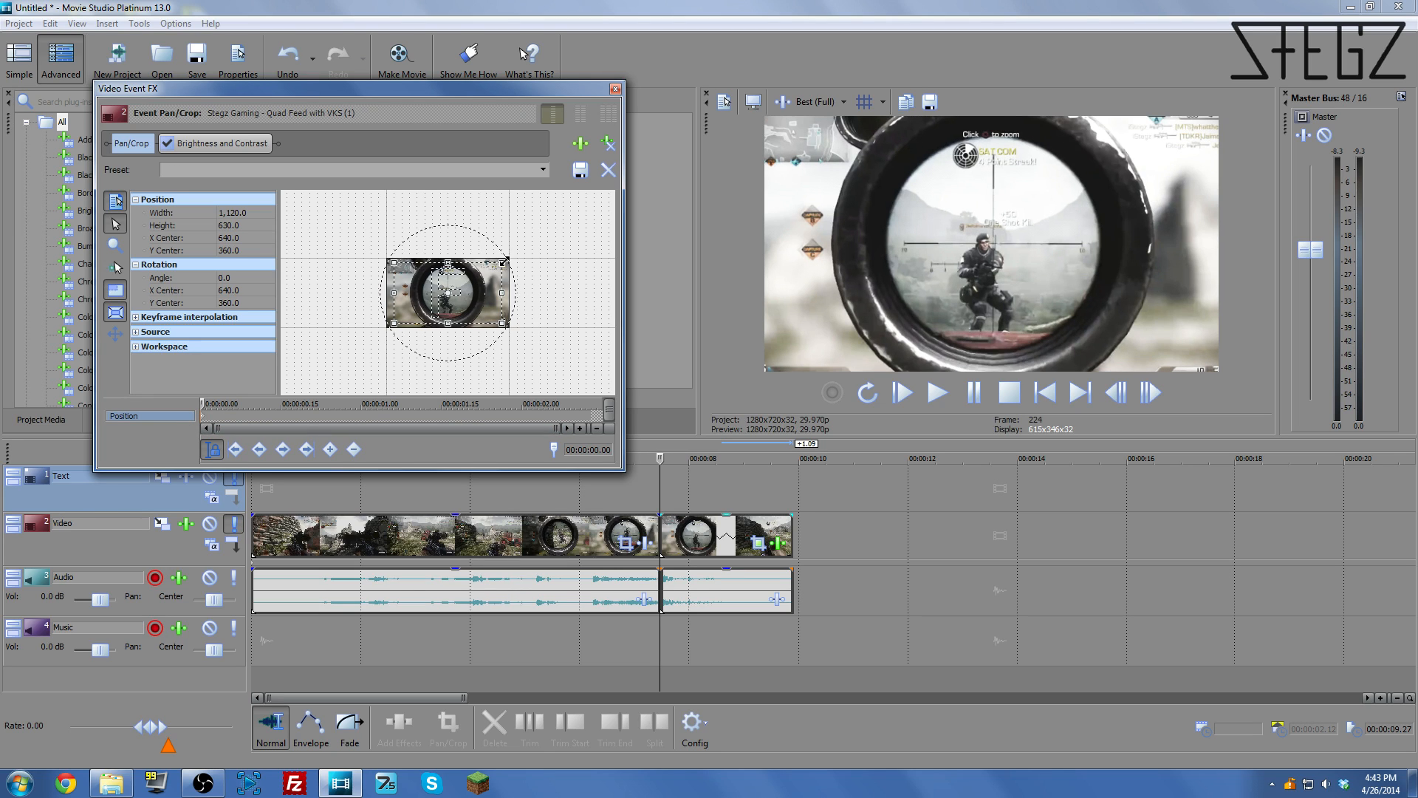
- Add a Position keyframe at the clip's end, 00:00:02.13, with the crop restored to 1,280 by 720, and close Event Pan/Crop
click(313, 413)
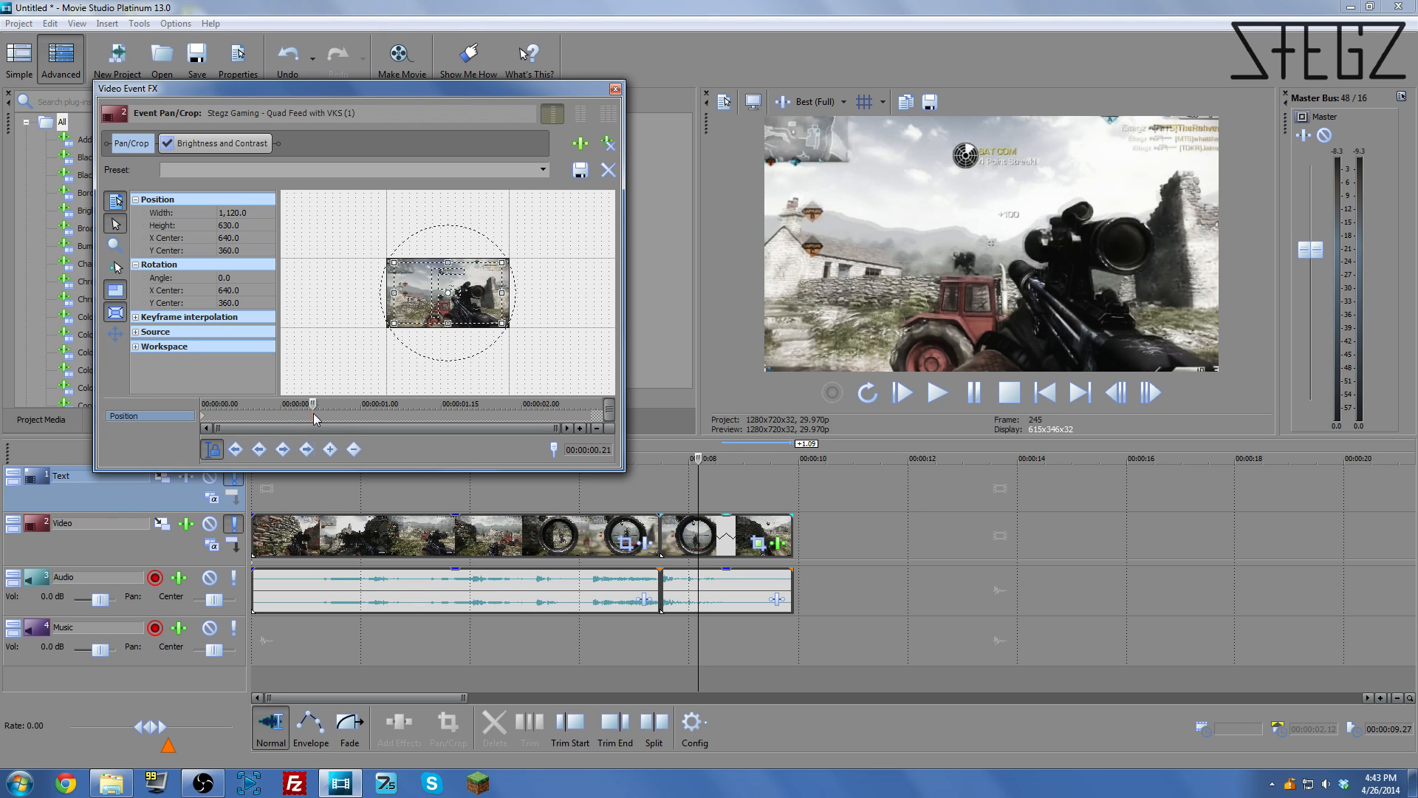
click(594, 418)
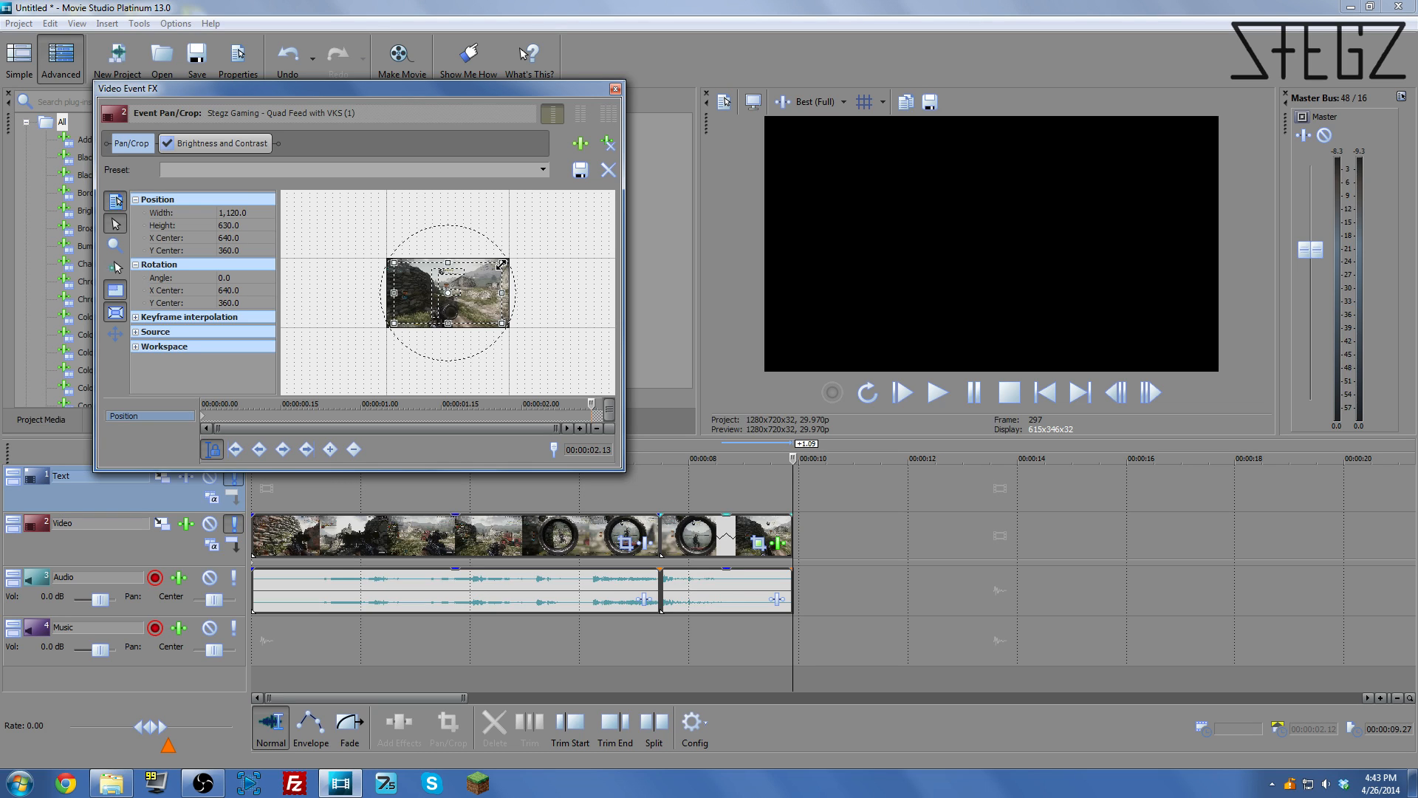
drag(502, 264, 510, 260)
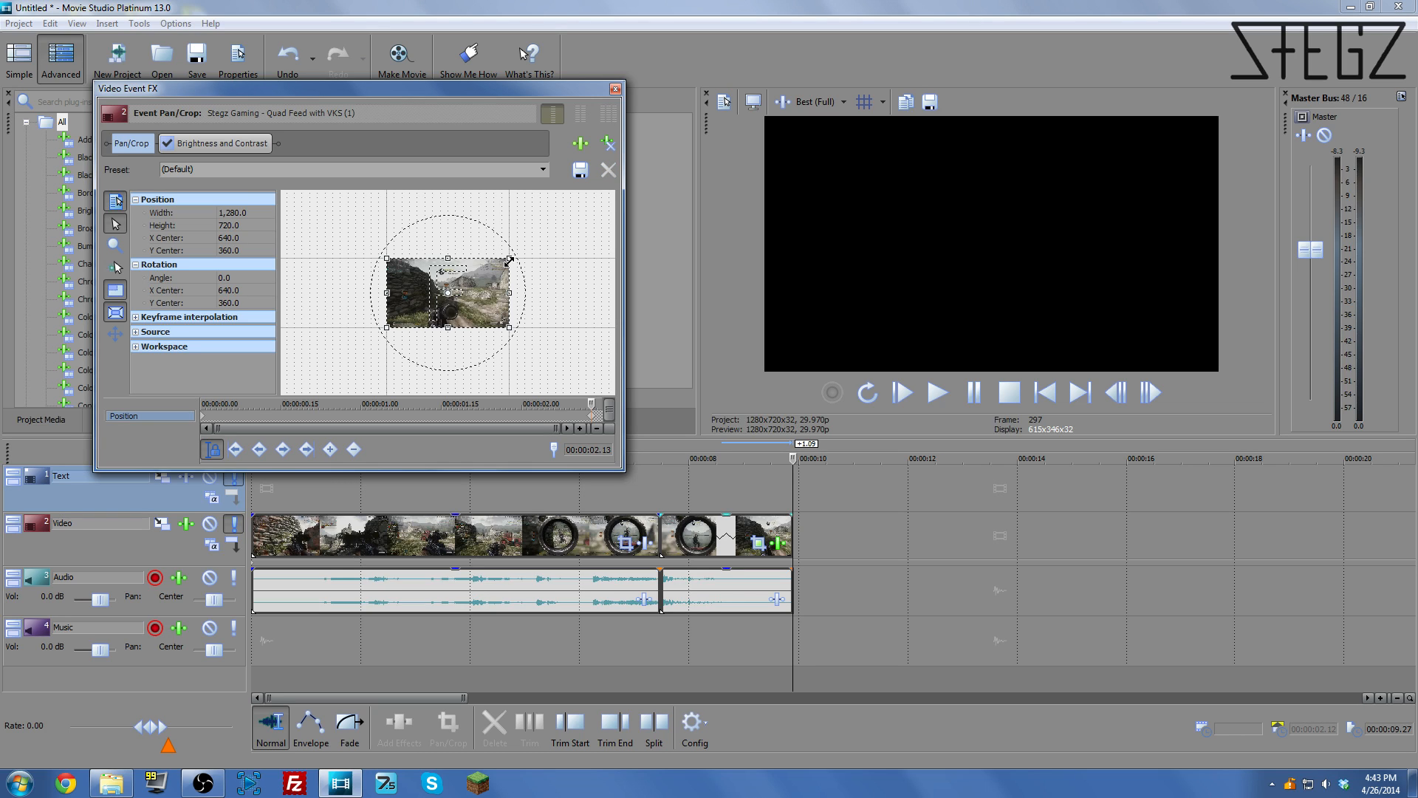
drag(509, 260, 504, 263)
right_click(479, 283)
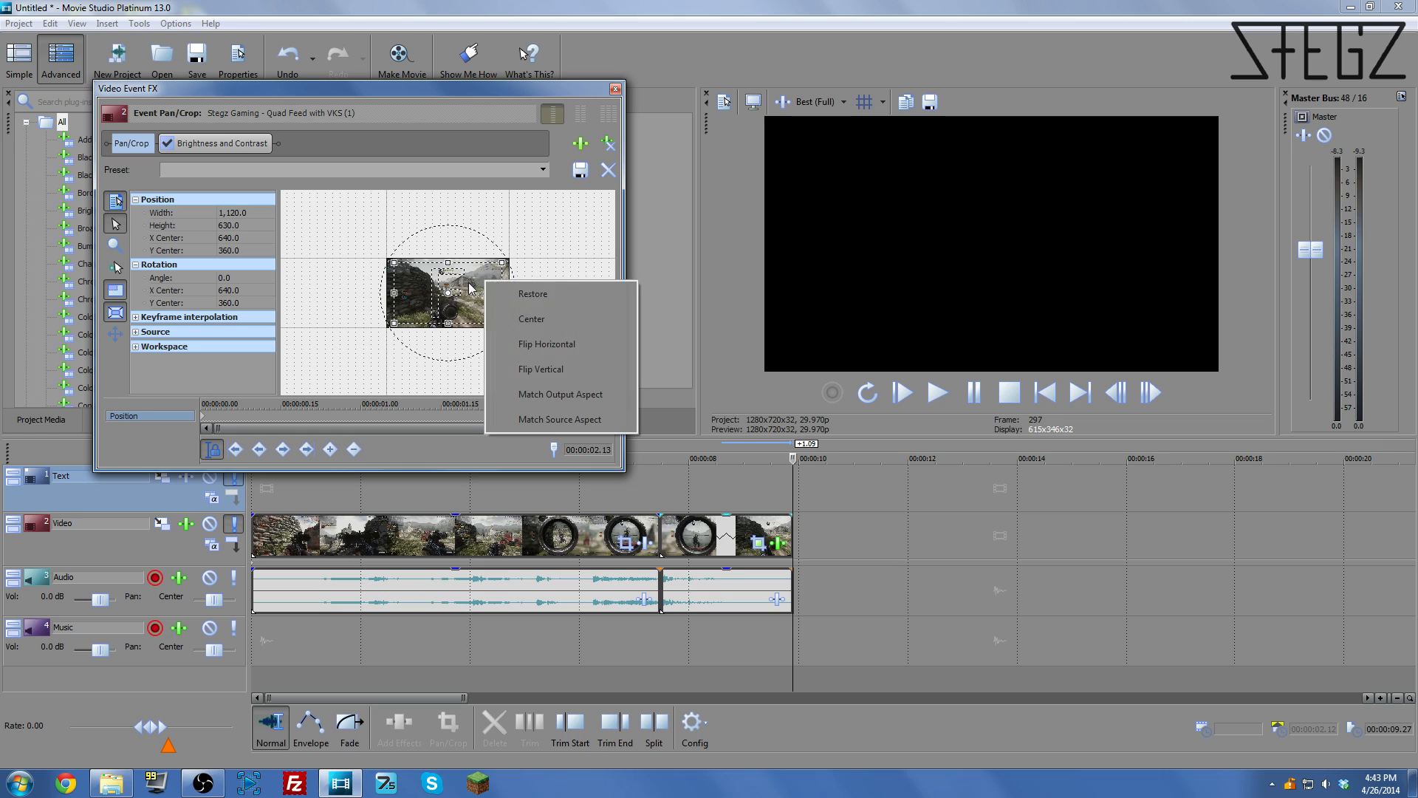
click(524, 295)
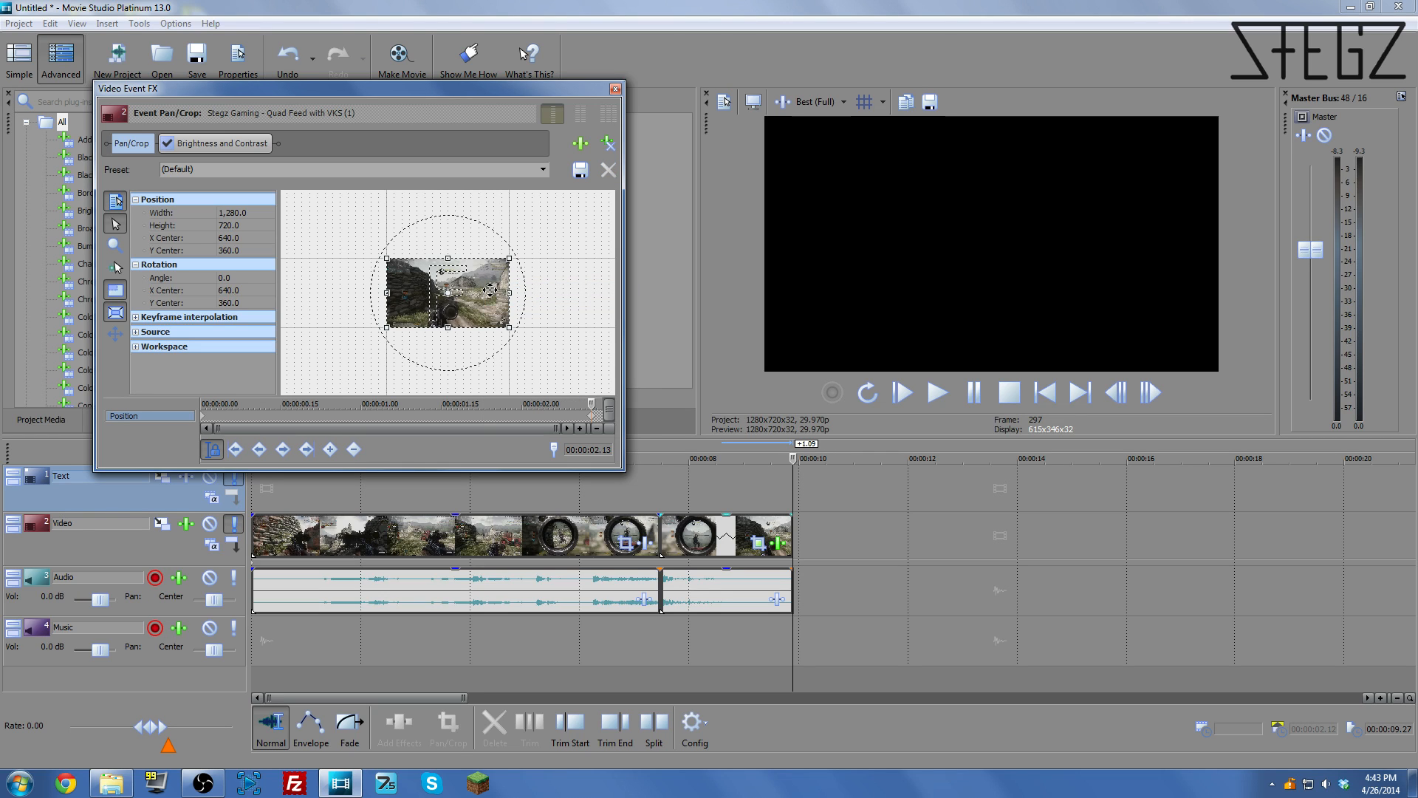
click(615, 91)
- Play back and scrub from before the cut to the clip's end to review the zoom, flash and slow motion
click(644, 483)
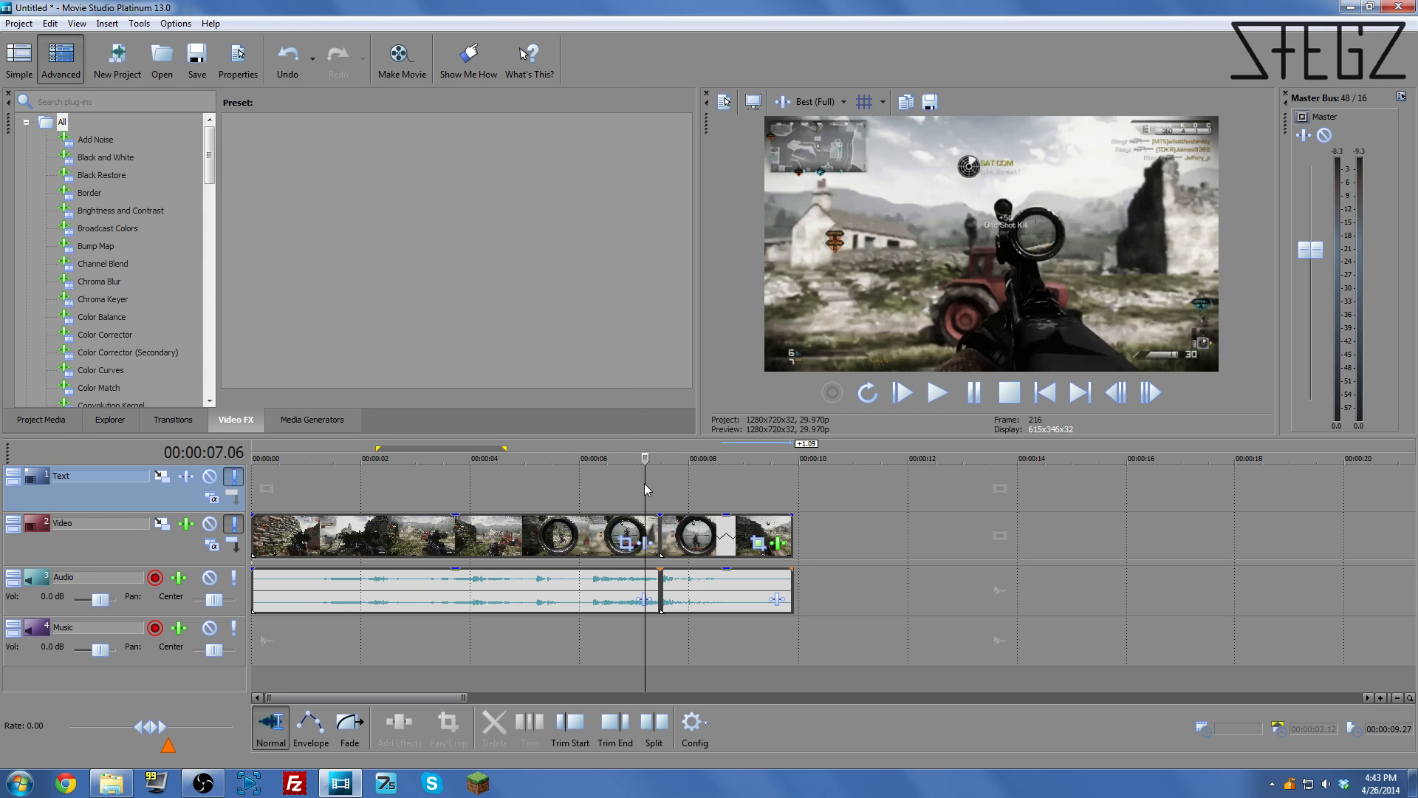
click(603, 480)
click(531, 500)
click(599, 490)
click(573, 499)
click(554, 493)
key(space)
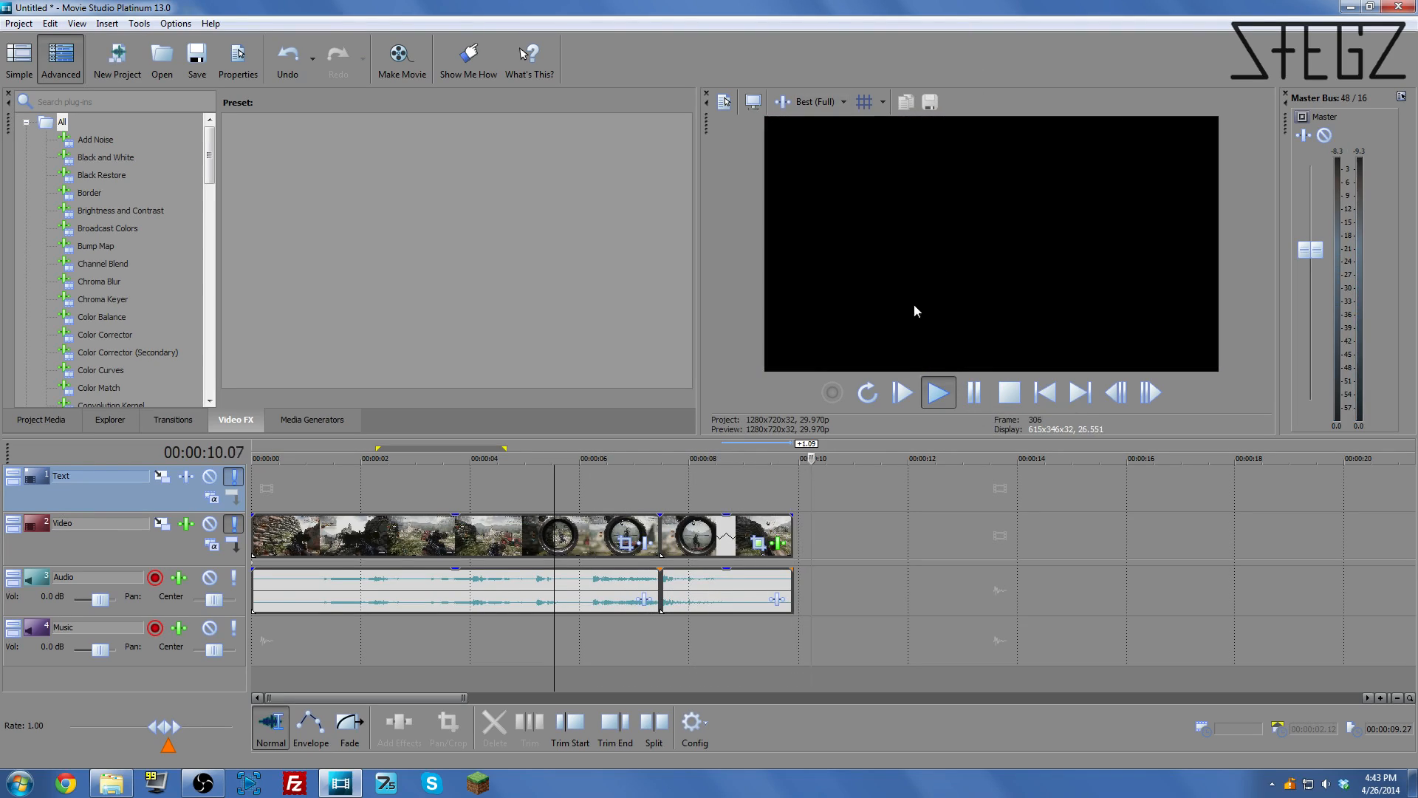
click(972, 395)
click(644, 494)
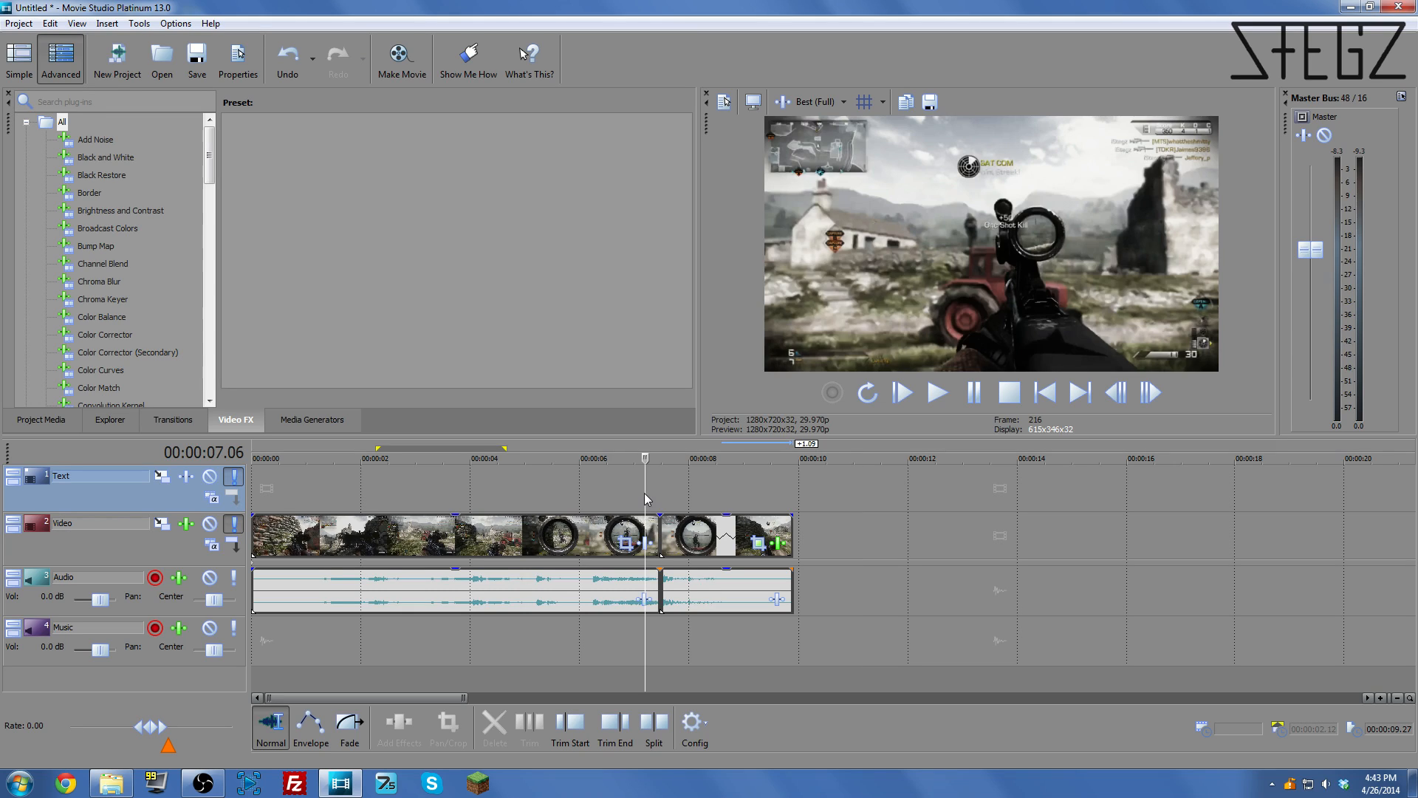
click(610, 497)
click(659, 500)
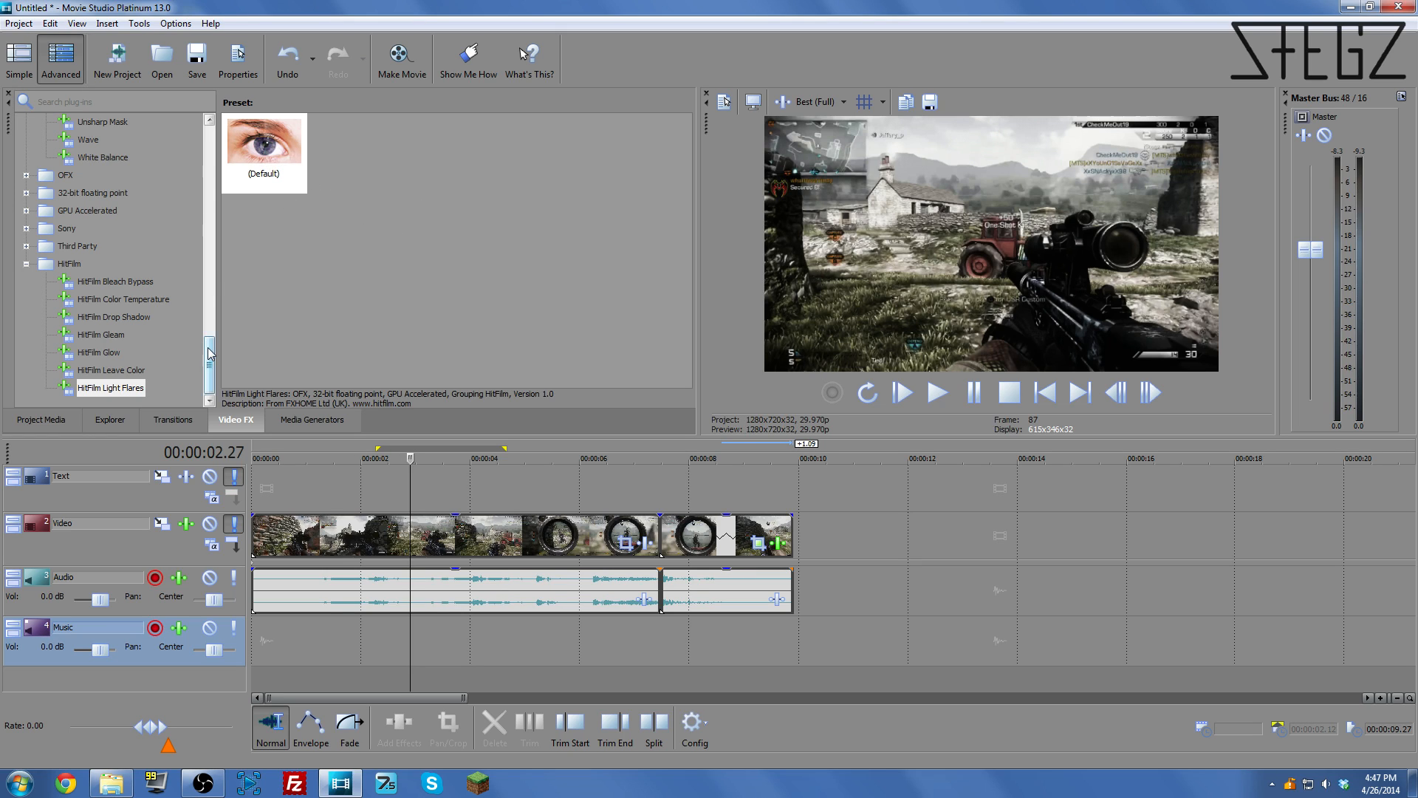
- Browse the video effects list and view the presets of the Lens Flare effect
drag(210, 353, 202, 235)
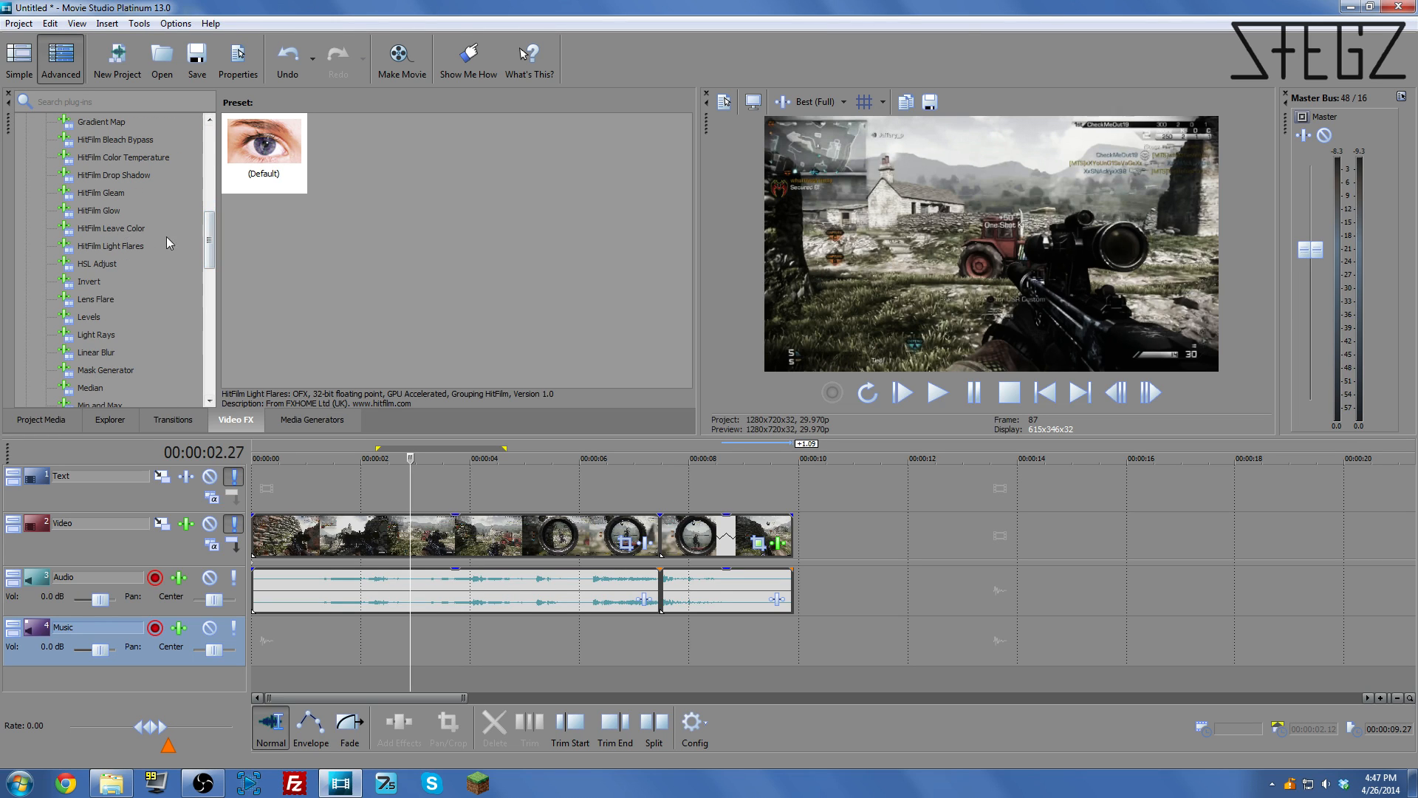
click(134, 250)
drag(211, 240, 209, 254)
click(102, 263)
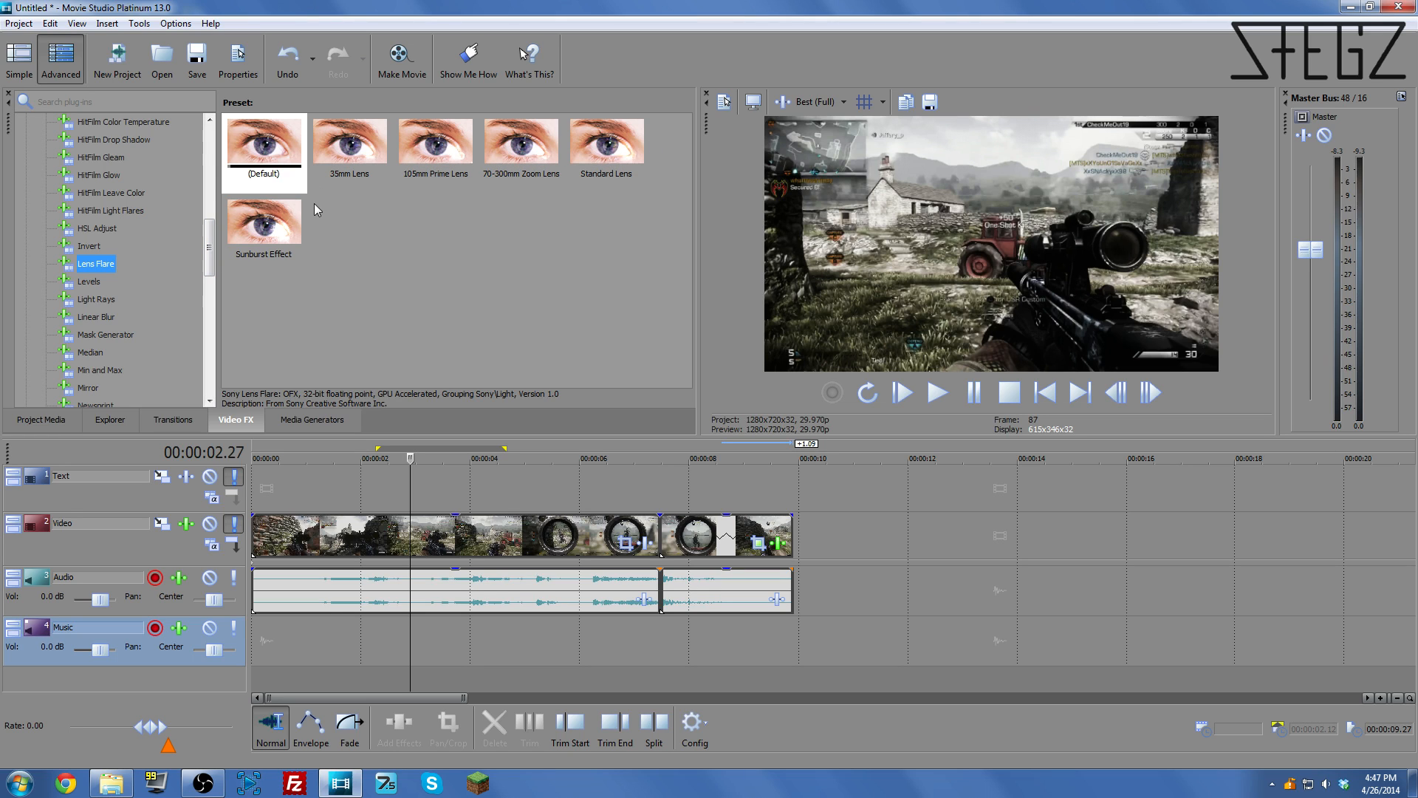
drag(200, 245, 198, 367)
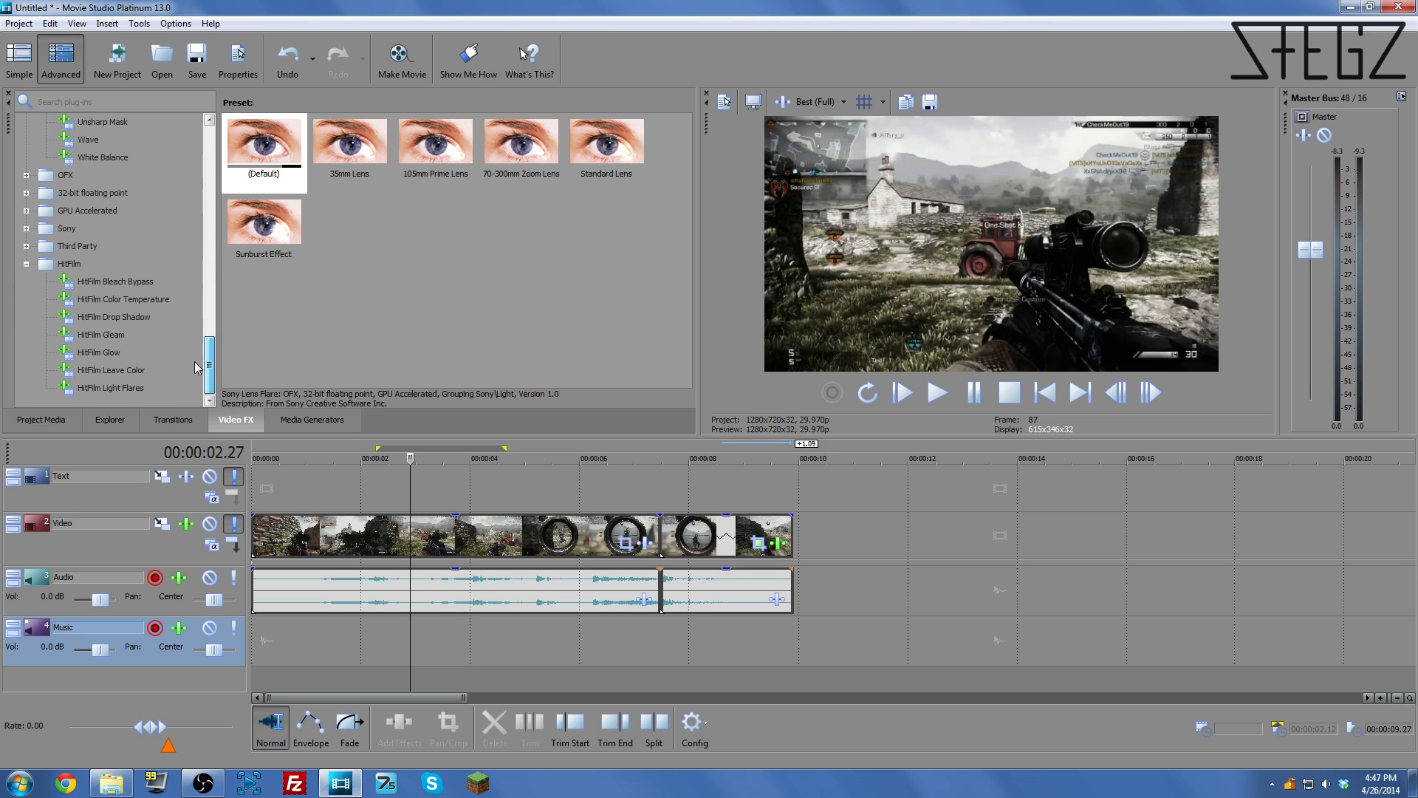
- Try the default HitFilm Light Flares preset on the first video clip and remove the effect from it
click(112, 389)
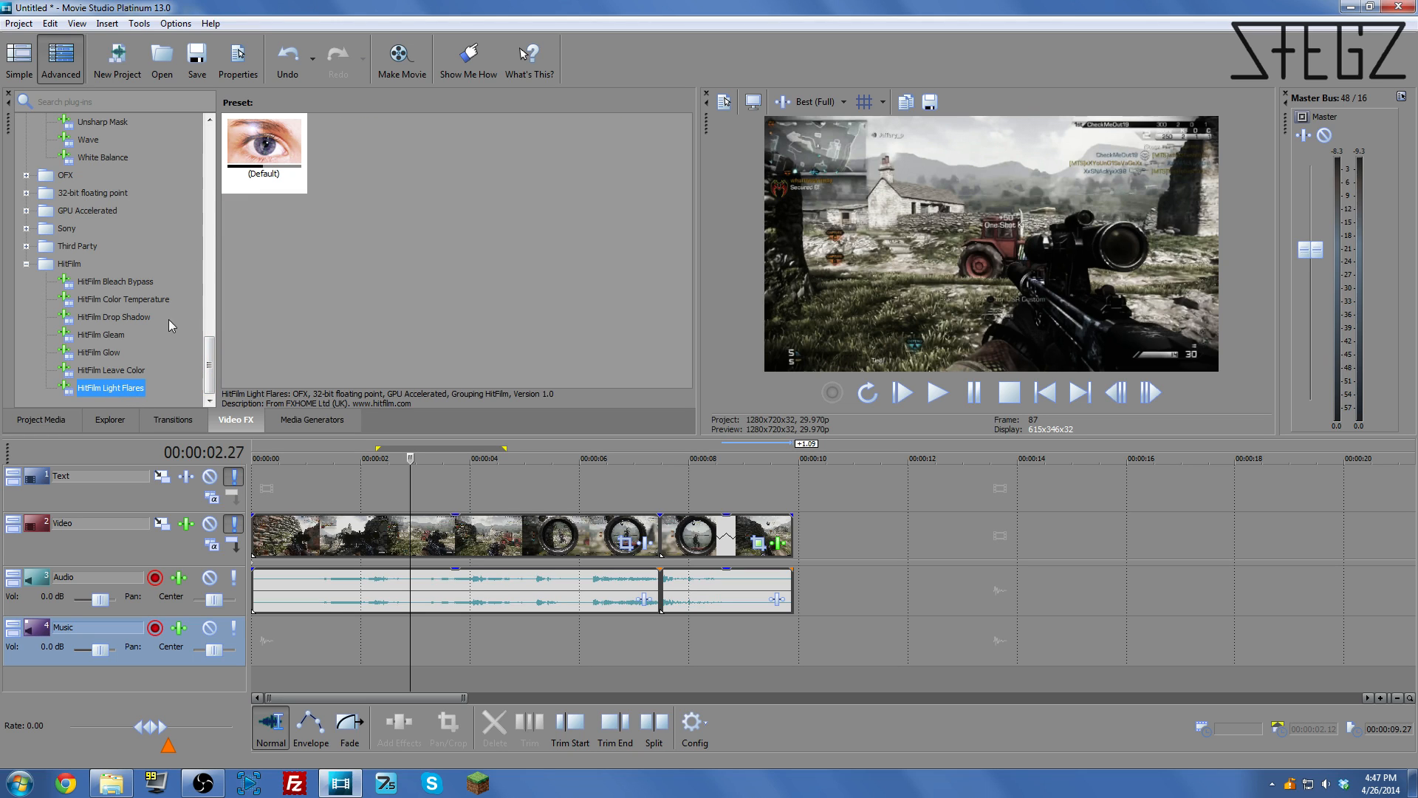
drag(264, 147, 478, 520)
drag(377, 17, 340, 56)
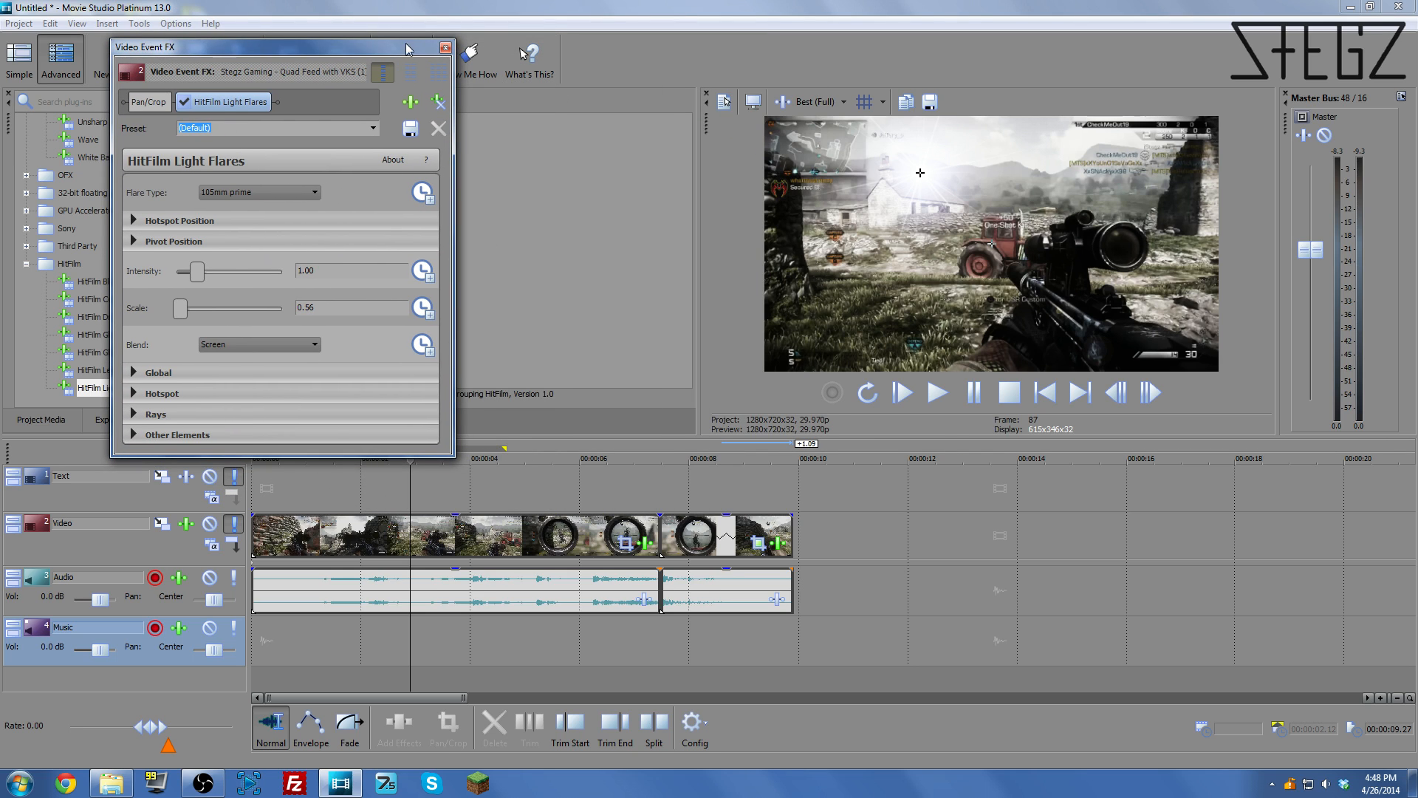
drag(409, 46, 474, 43)
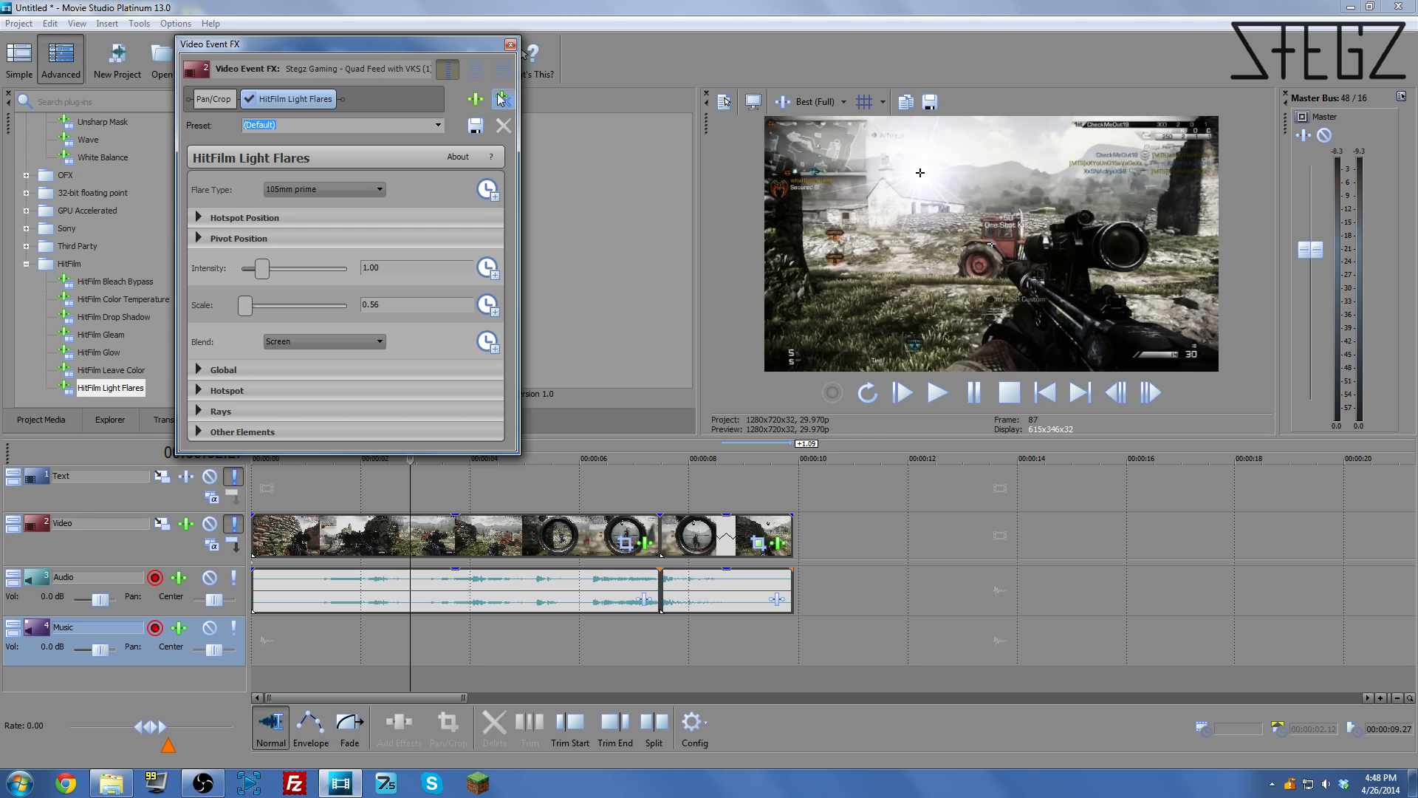
click(502, 99)
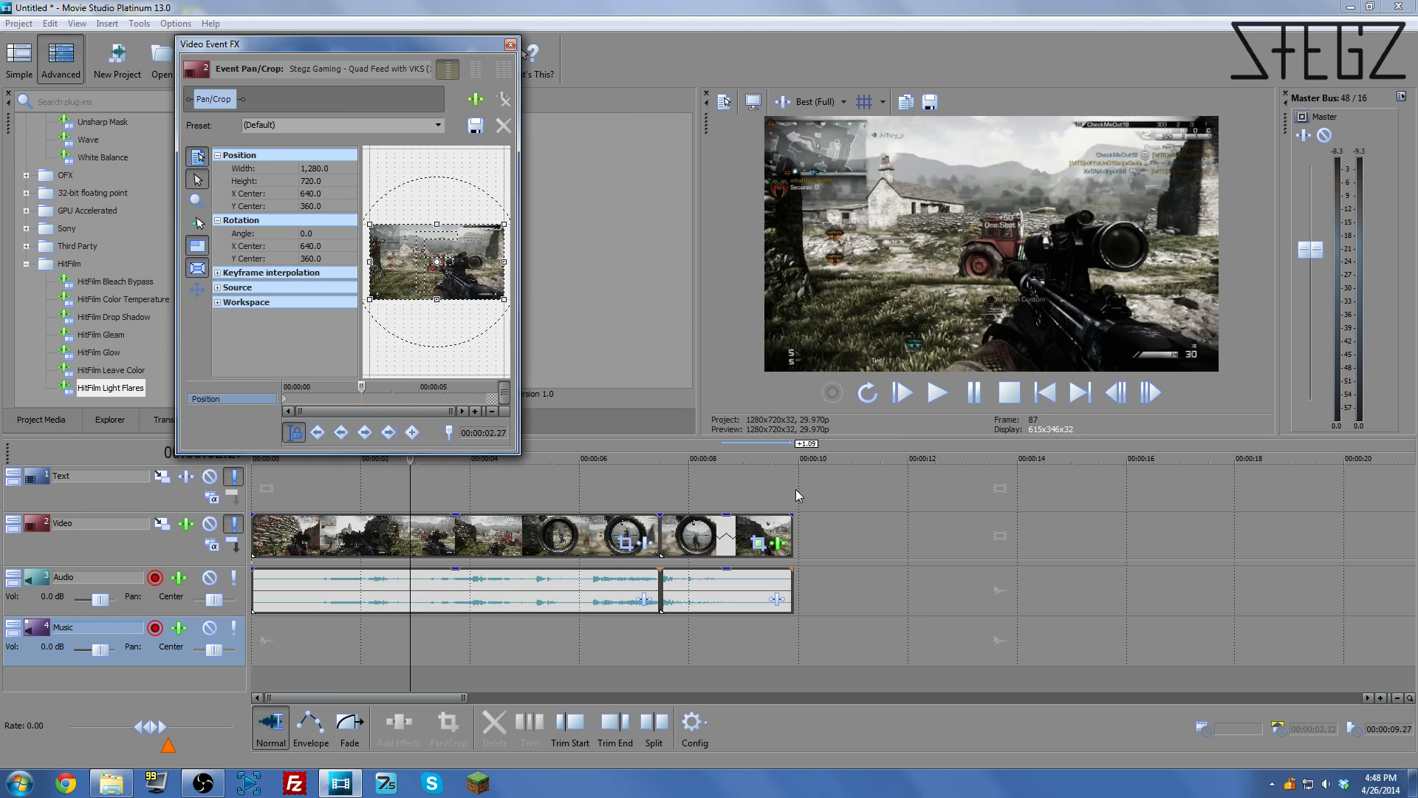
- Add the HitFilm Light Flares effect to the second video clip and move its hotspot into the sky above the tractor in the preview
click(725, 547)
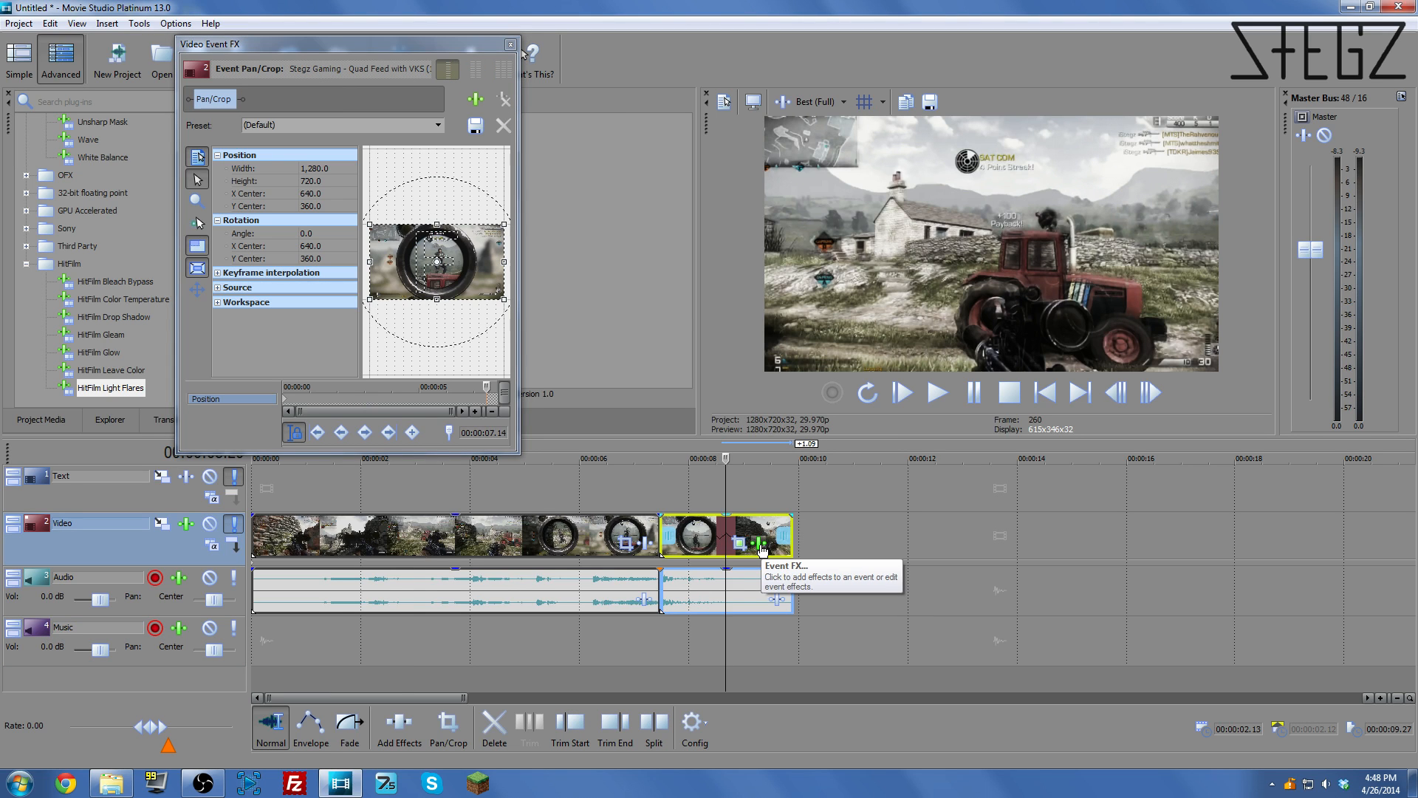
click(759, 544)
click(554, 99)
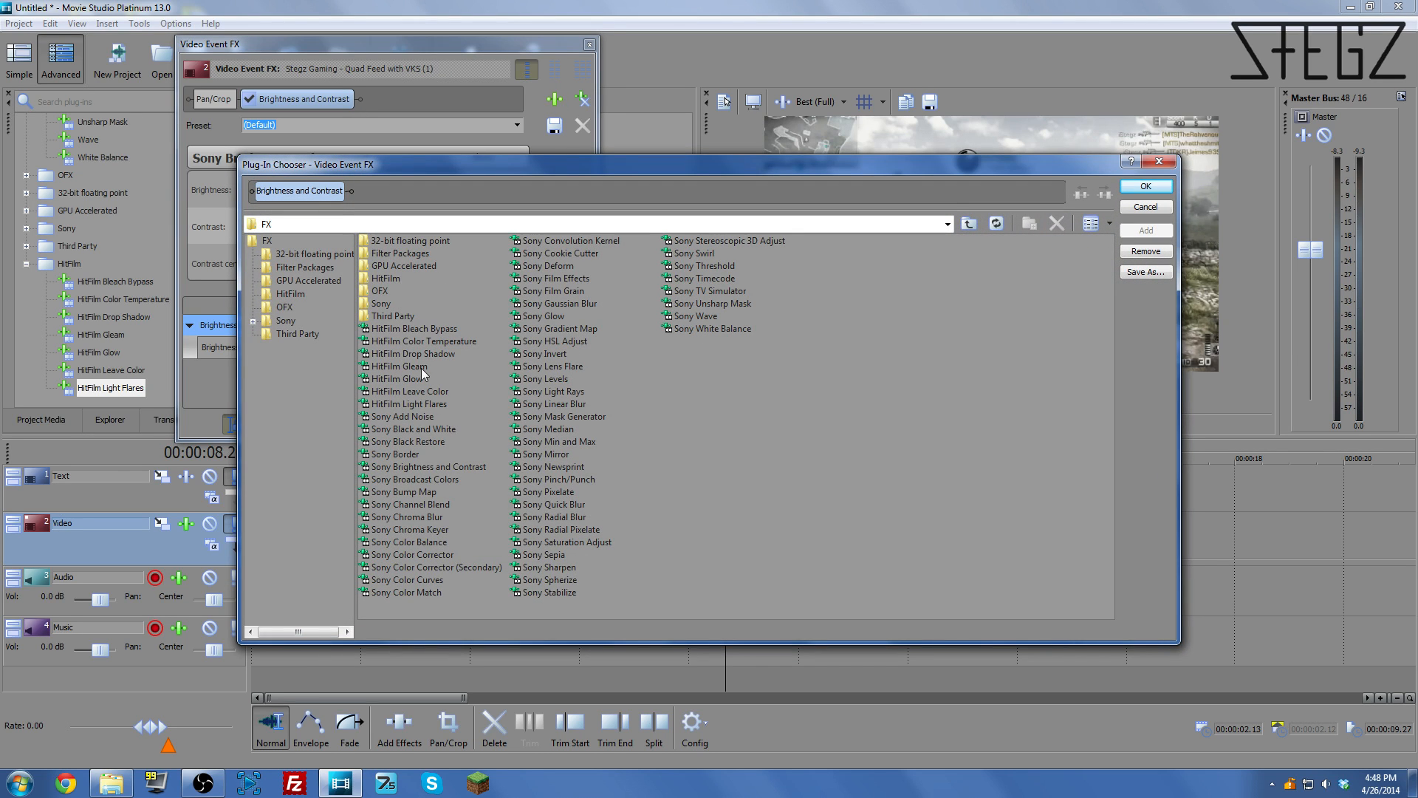
click(406, 403)
click(1145, 231)
click(1146, 189)
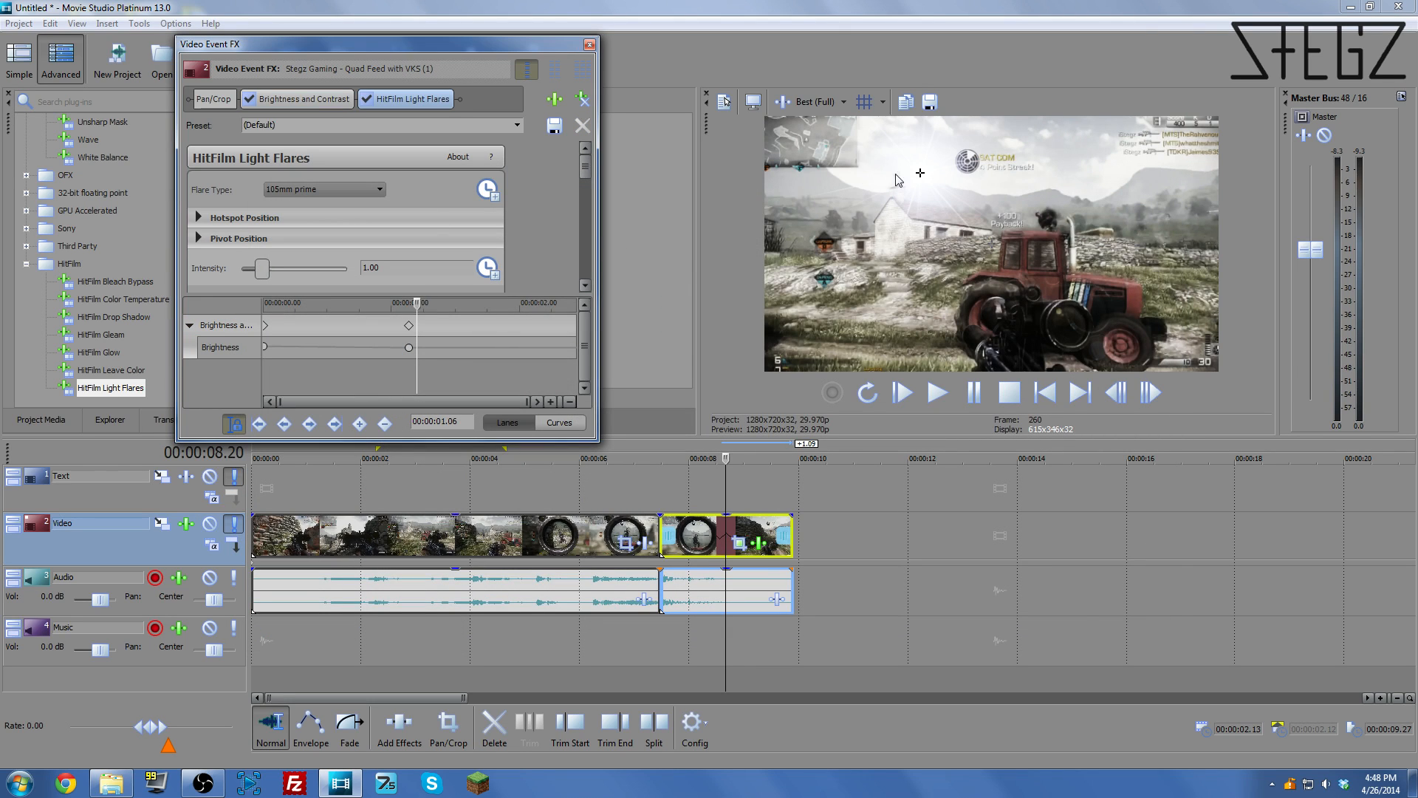
drag(920, 177, 1068, 169)
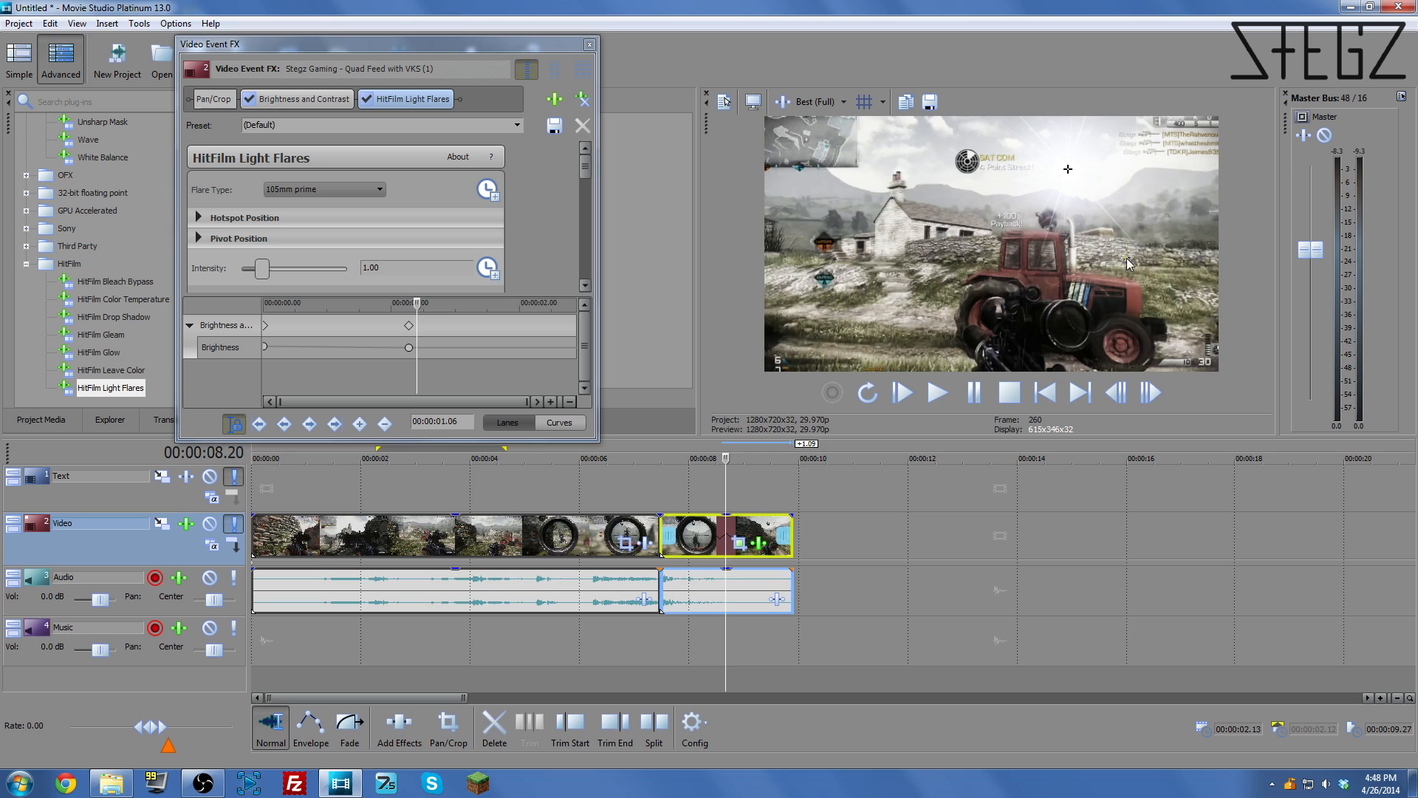
drag(1069, 173, 1083, 148)
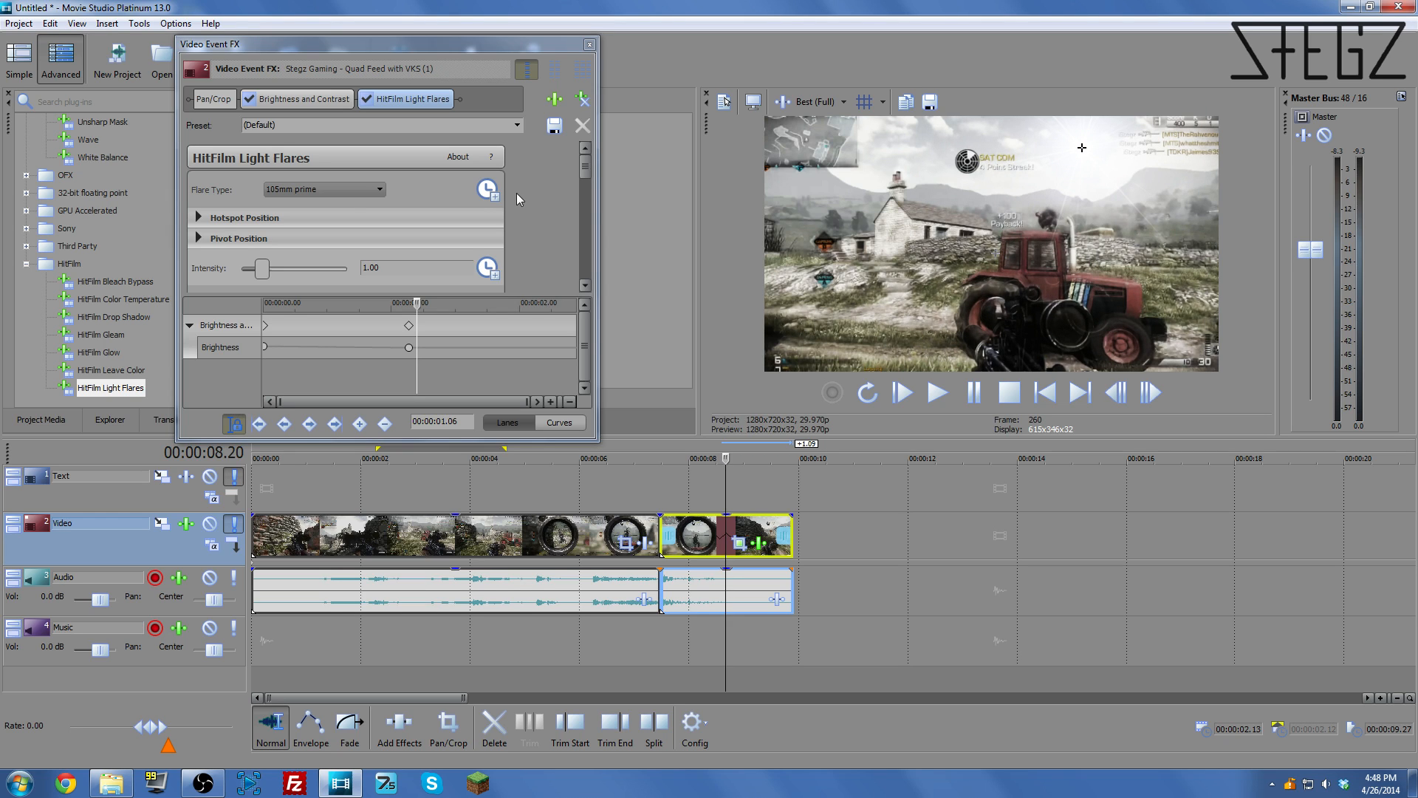
- Preview the different flare types of HitFilm Light Flares and return the type to 105mm prime
click(350, 191)
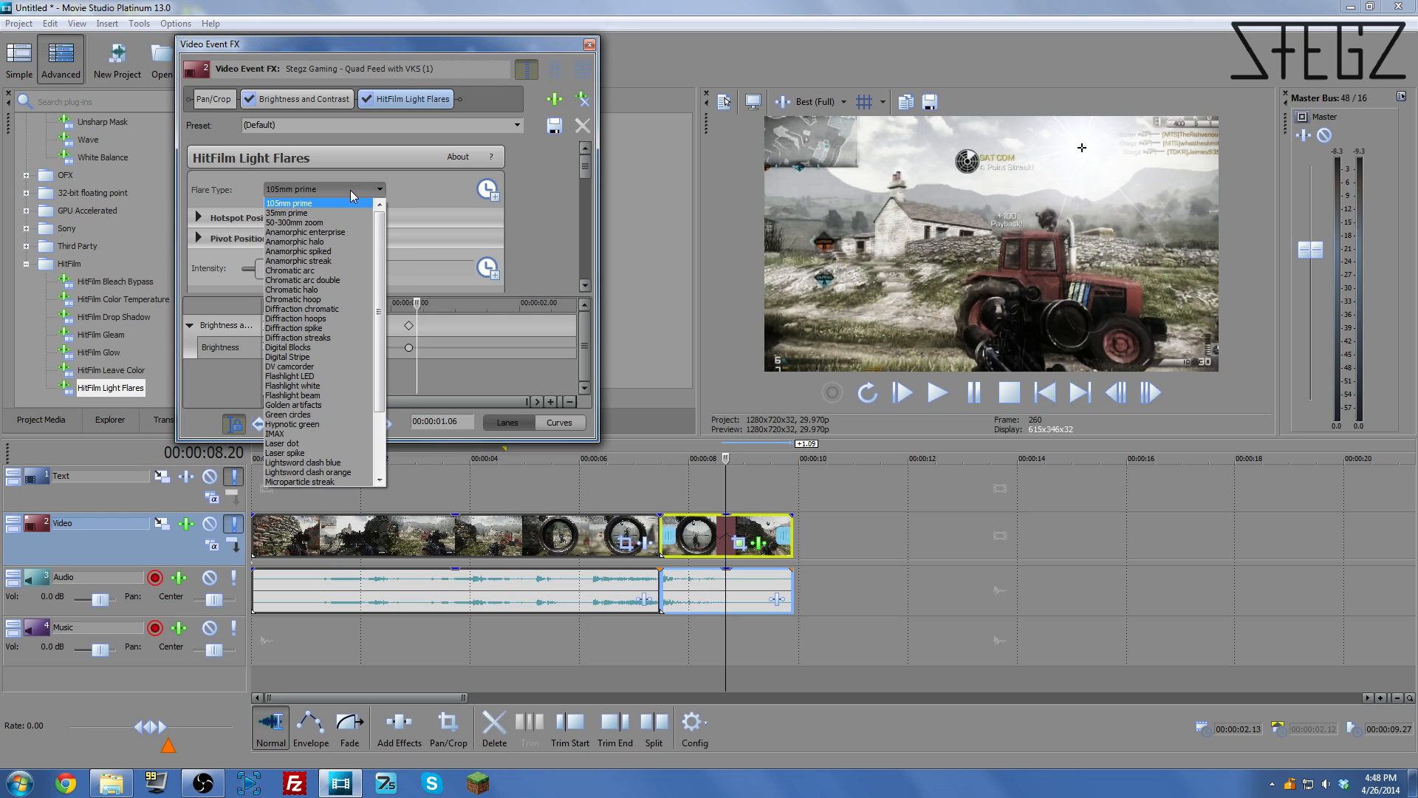
key(Down)
key(Down)
key(Down)
key(Down)
key(Down)
key(Down)
key(Down)
key(Down)
key(Down)
key(Down)
key(Down)
key(Down)
key(Down)
key(Down)
key(Down)
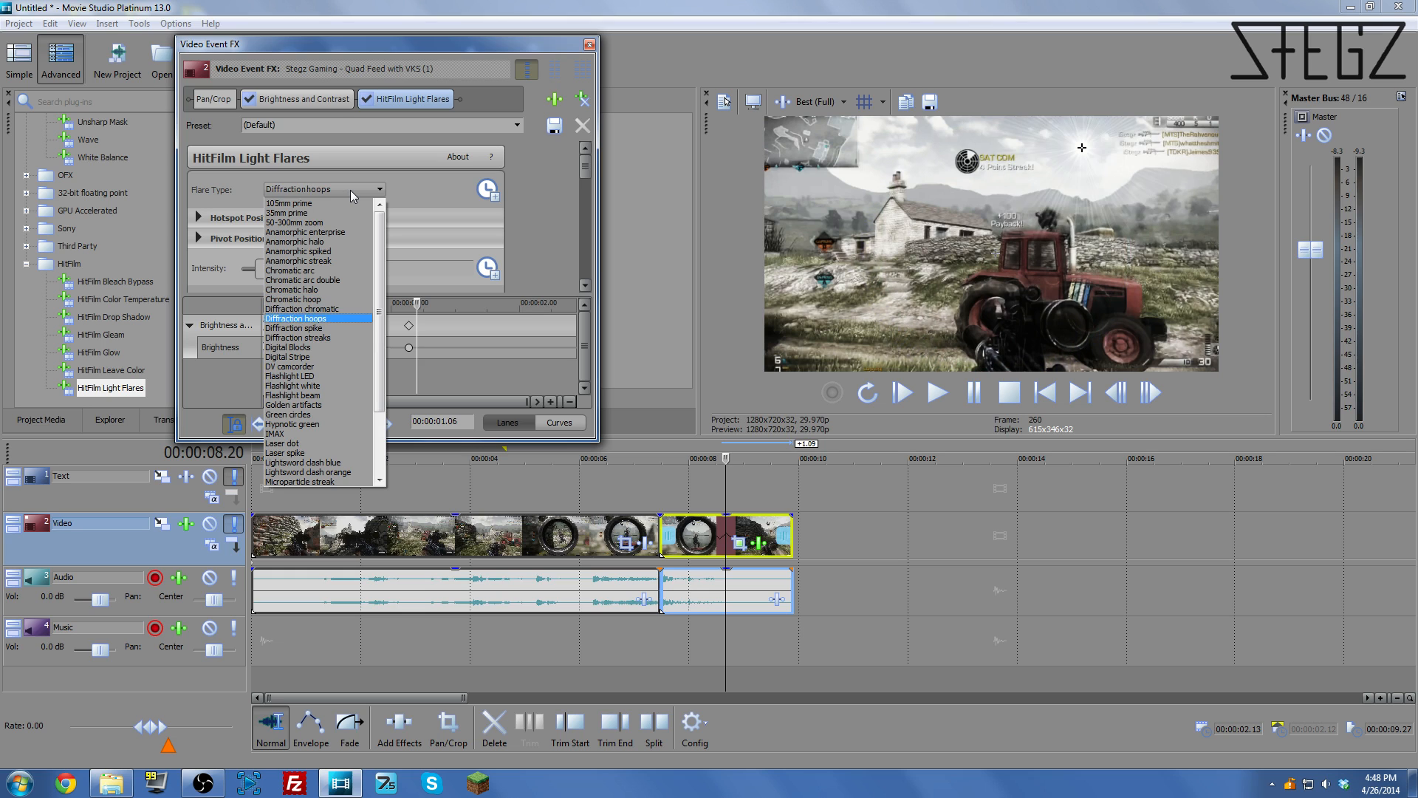
key(Down)
key(Down)
key(Down)
key(Down)
key(Down)
key(Down)
key(Down)
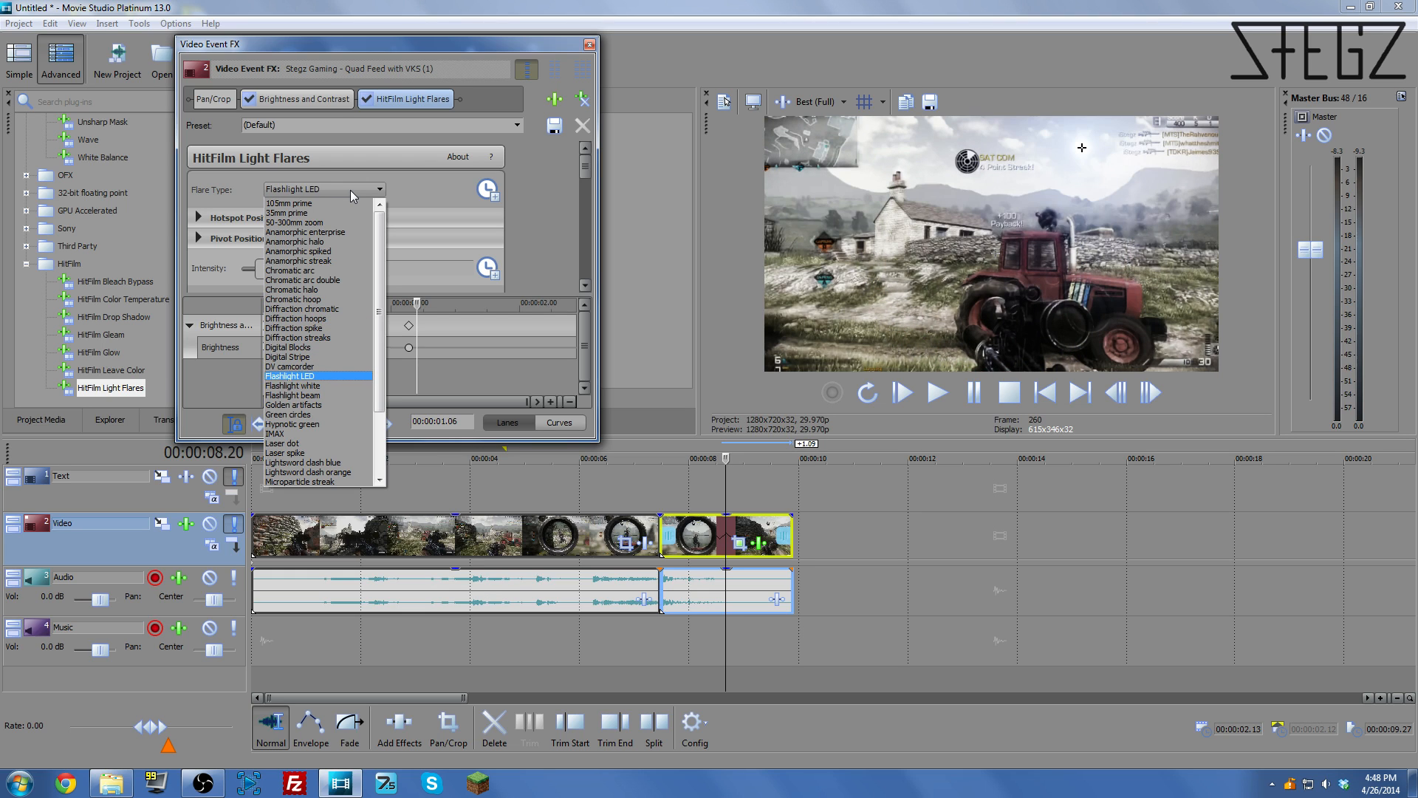
key(Down)
key(Down)
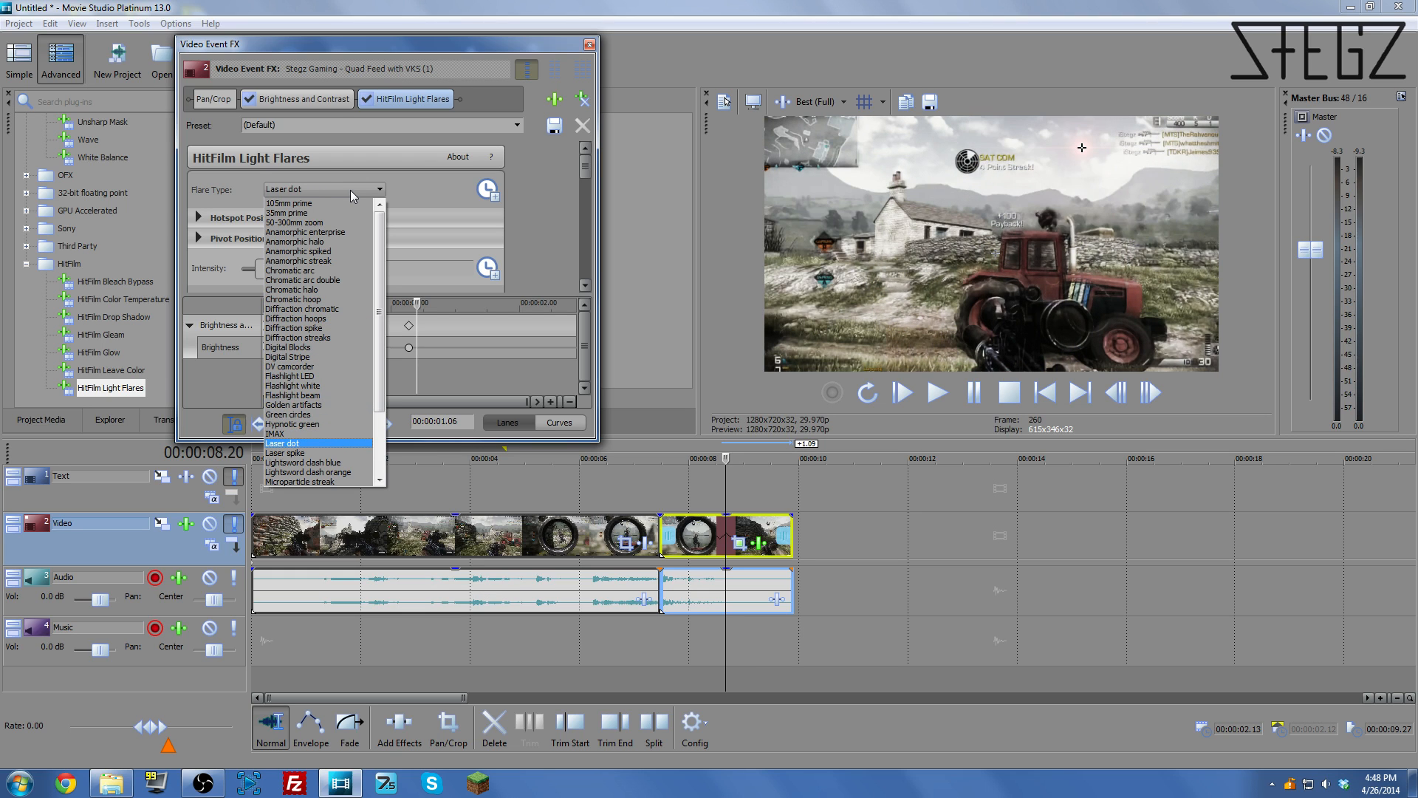
scroll(377, 347, down, 3)
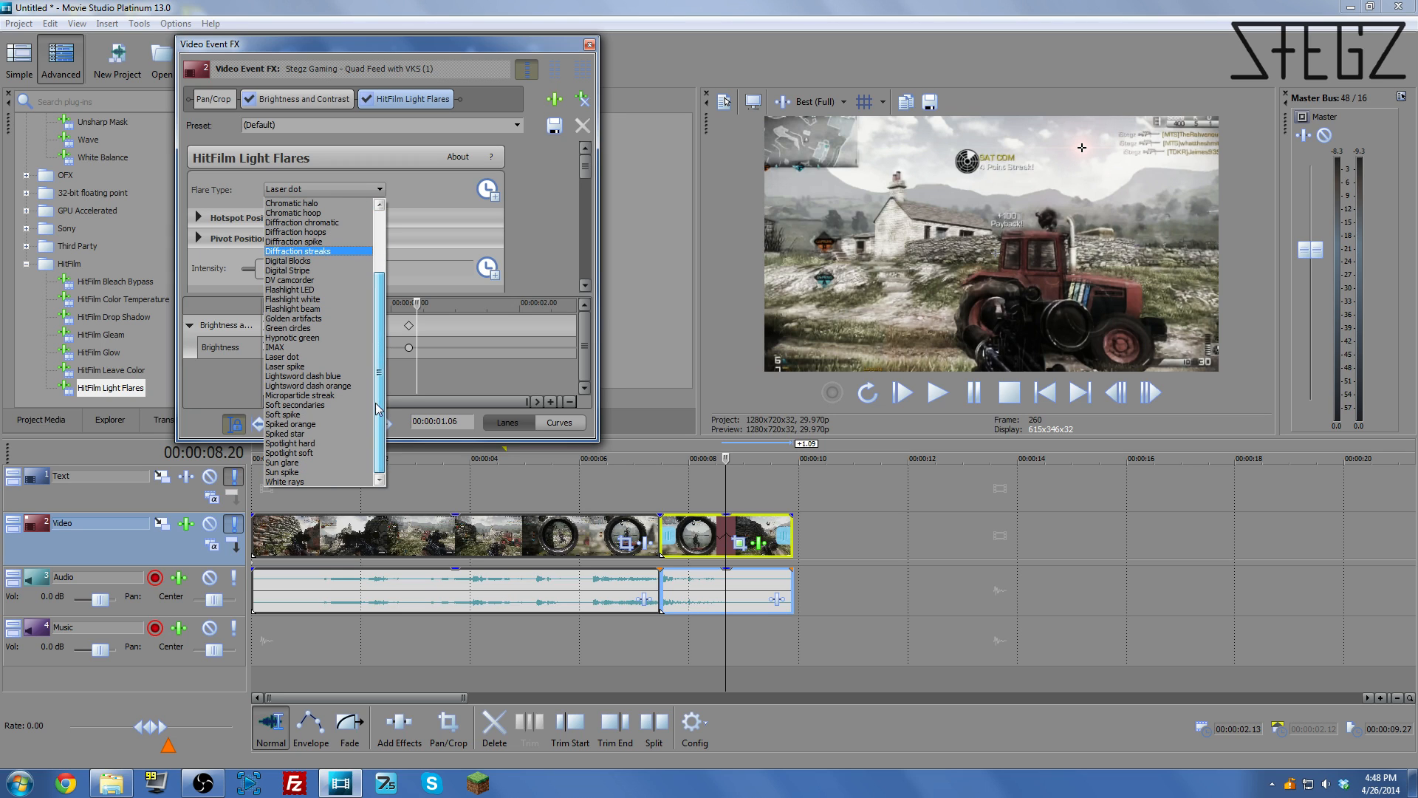
scroll(381, 345, up, 3)
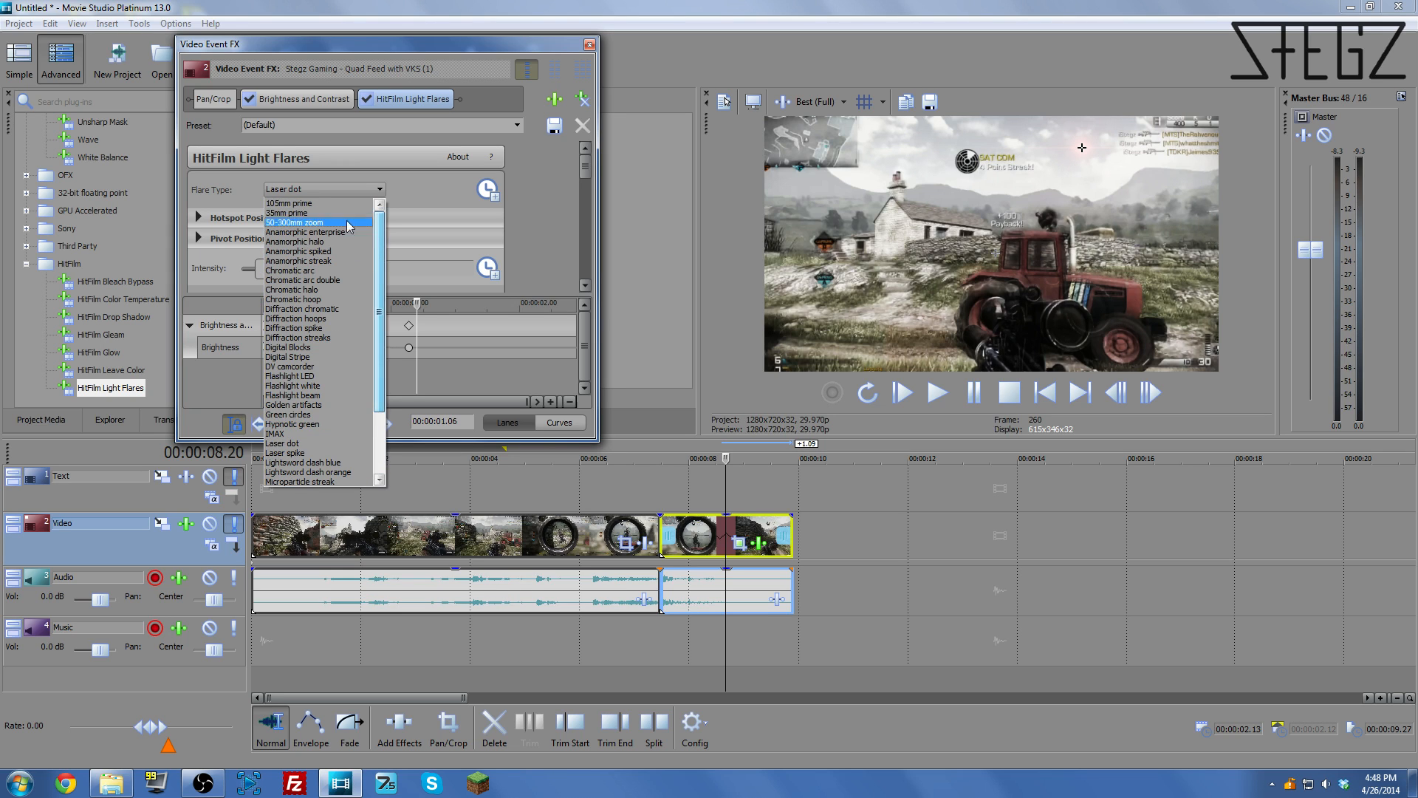
click(300, 204)
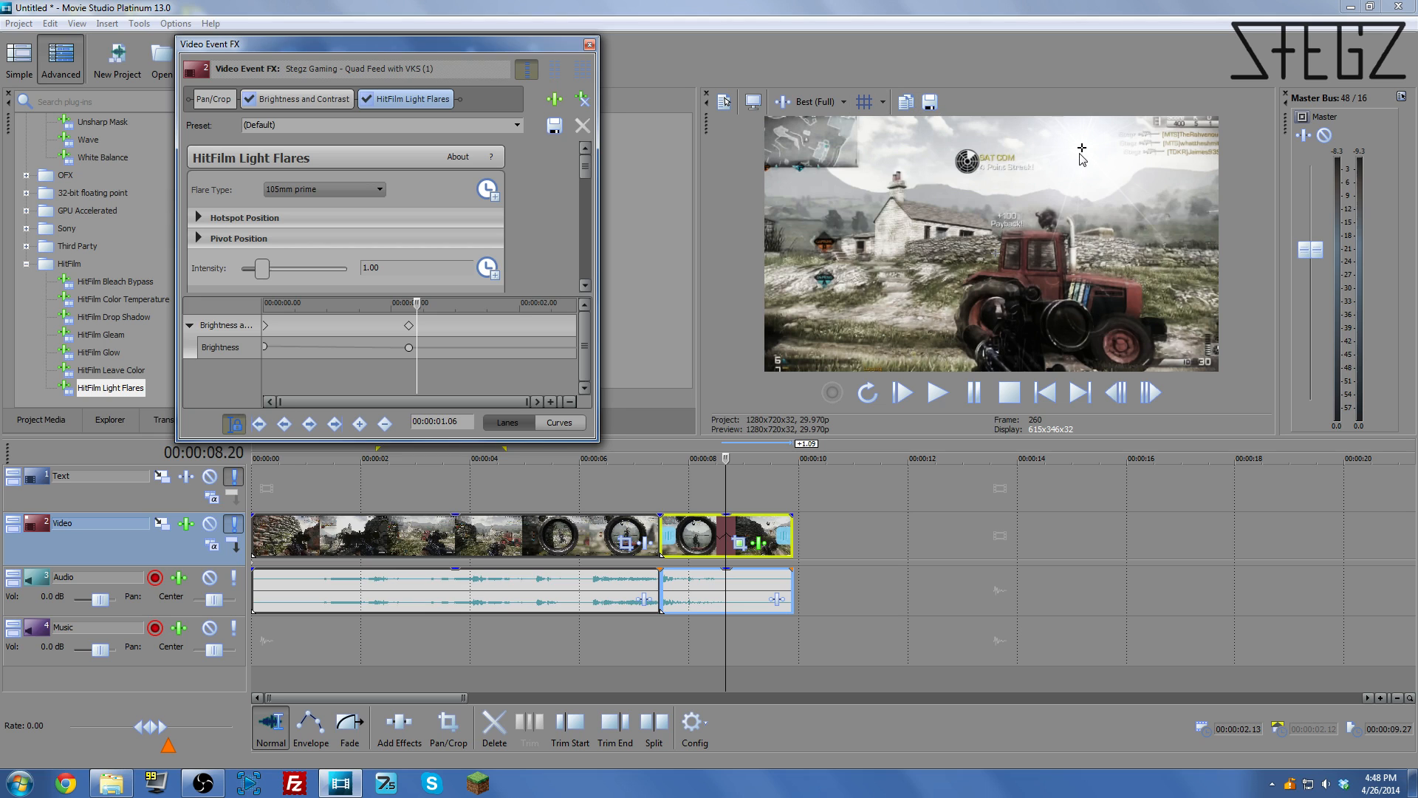
- Enlarge the Video Event FX window and enable keyframing of the flare's Intensity with the playhead at the second clip's start
click(598, 452)
drag(596, 442, 594, 512)
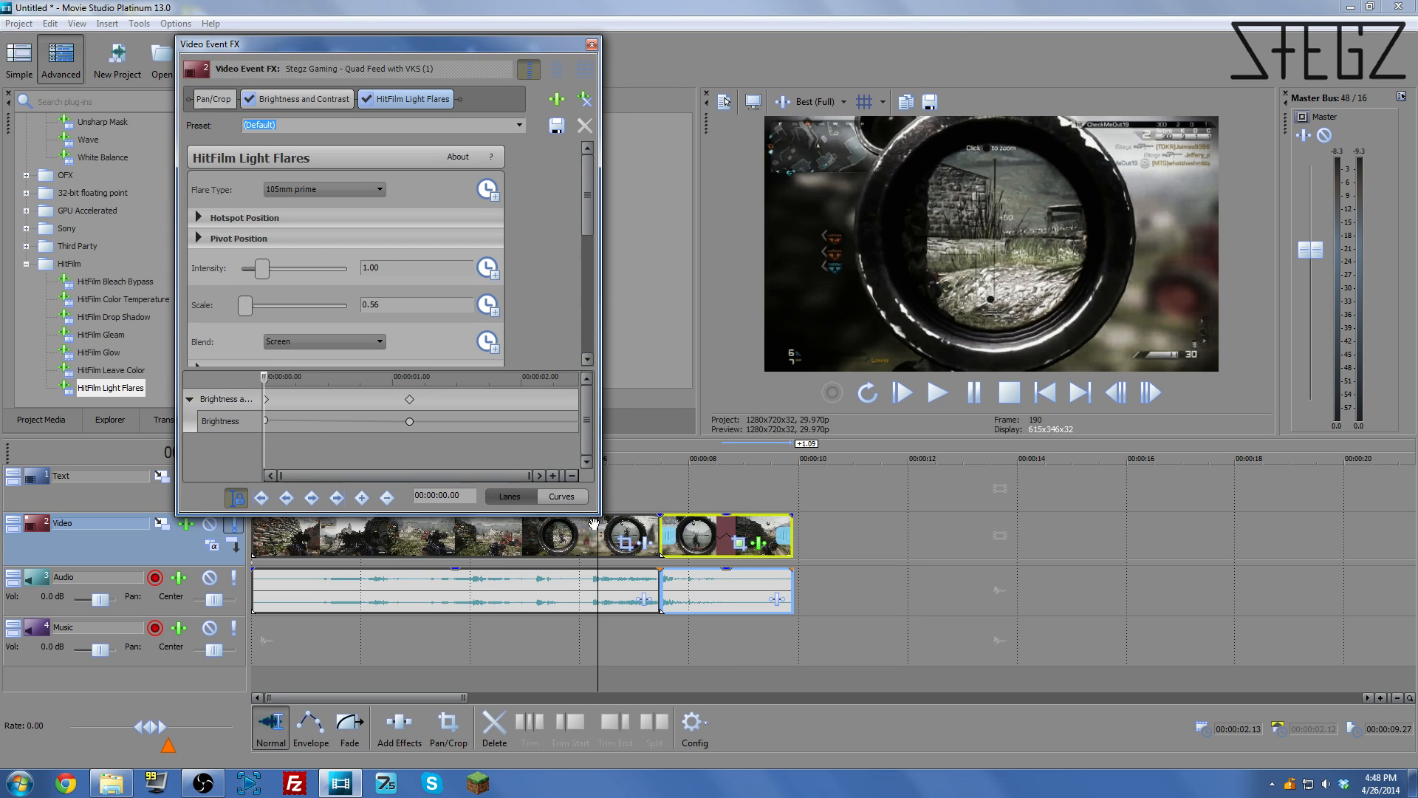
click(657, 590)
click(665, 590)
drag(597, 513, 573, 604)
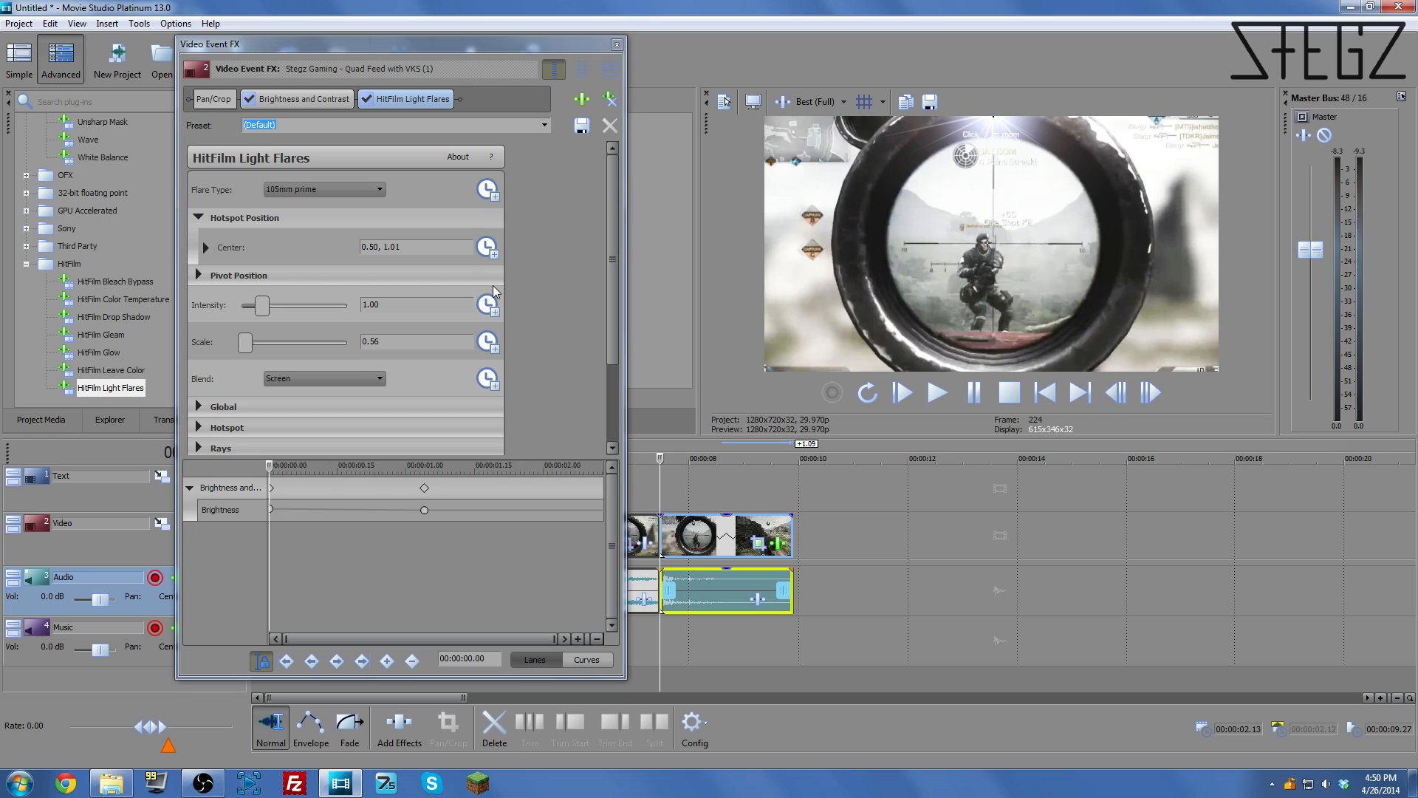
click(493, 314)
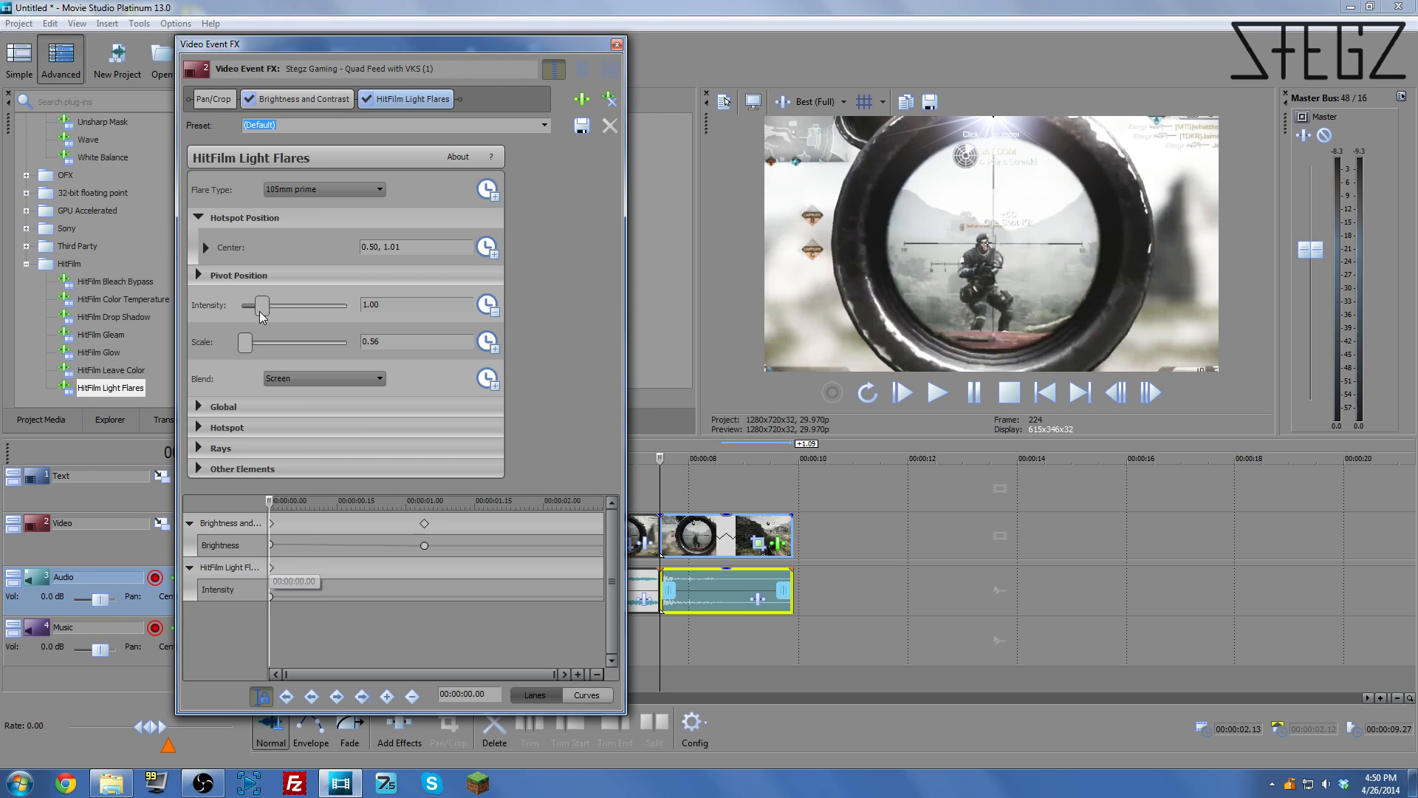
- Expand the Global, Hotspot and Rays groups of the light flare and look through their settings
click(198, 405)
click(198, 407)
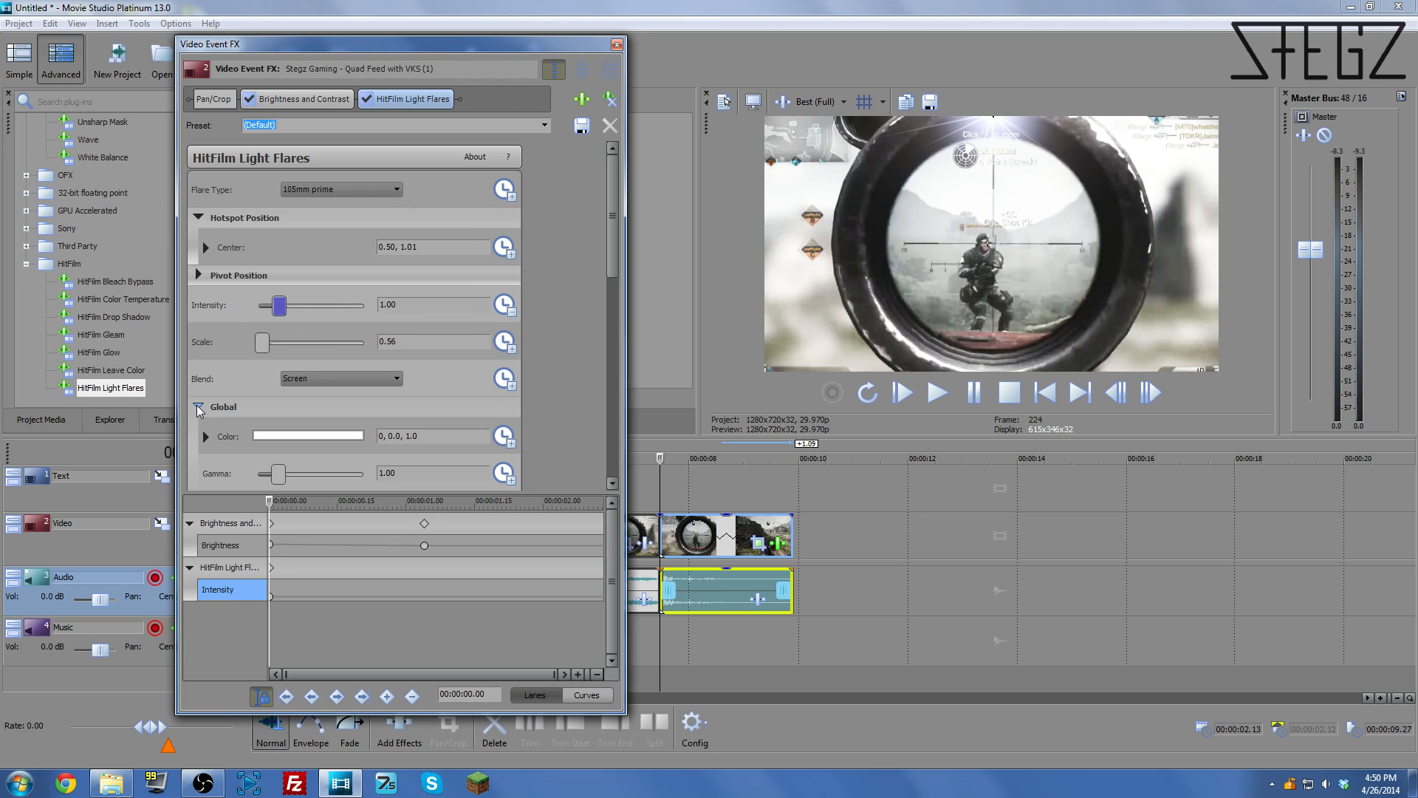
drag(615, 233, 606, 515)
click(198, 434)
scroll(619, 374, down, 2)
scroll(618, 375, down, 1)
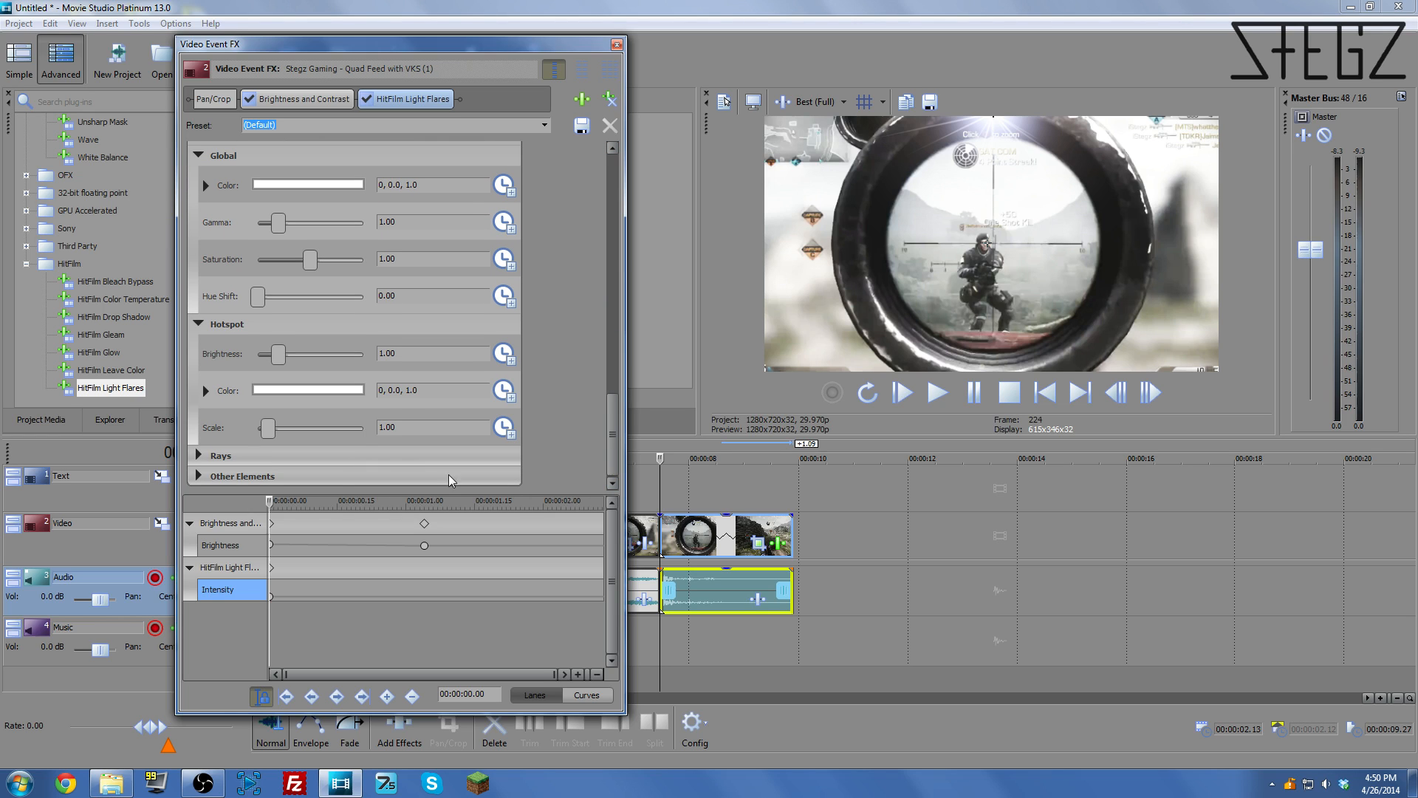
click(198, 455)
scroll(614, 336, up, 7)
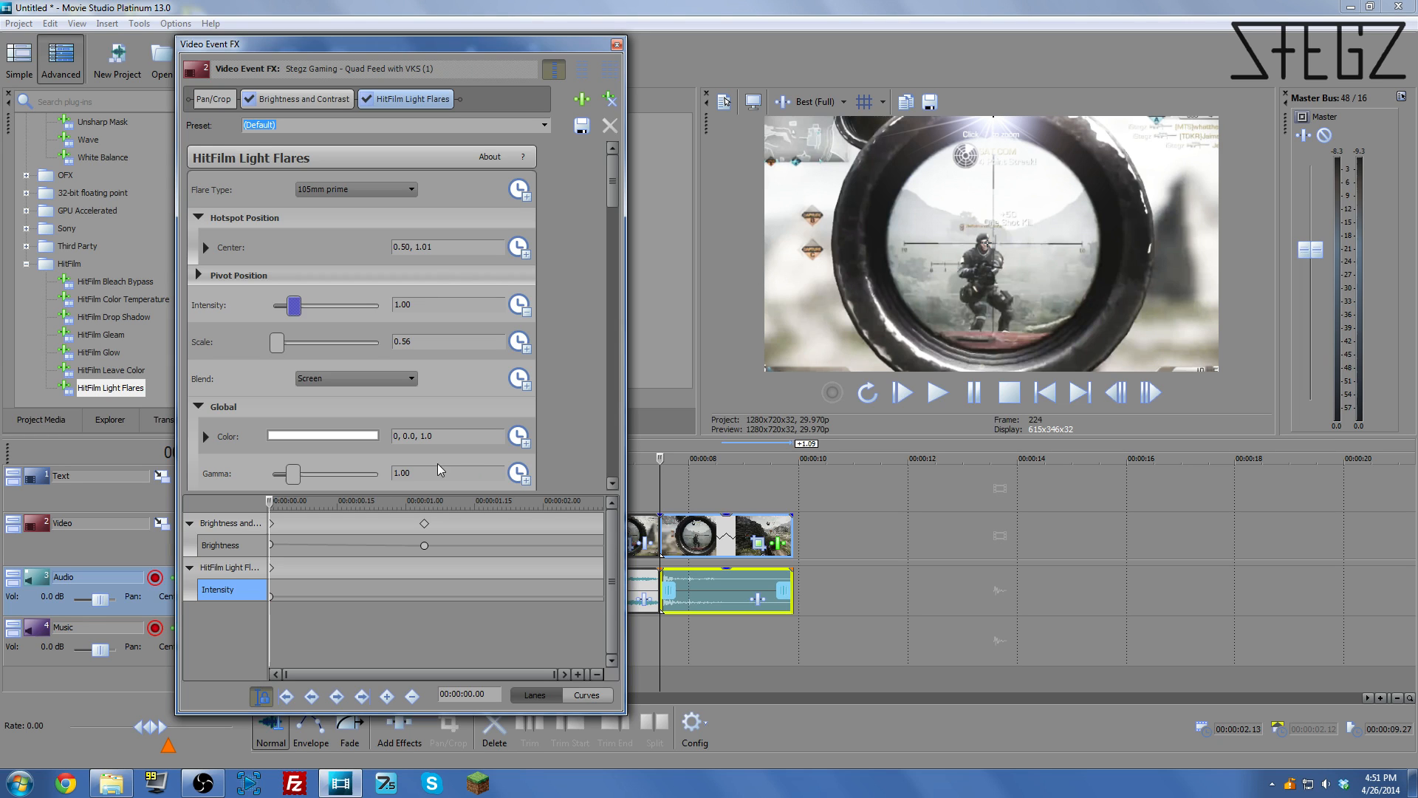
- Scrub the clip's first frames in the effect timeline and set the Intensity of the keyframe at 00:00:00.00 to 1.50
click(288, 578)
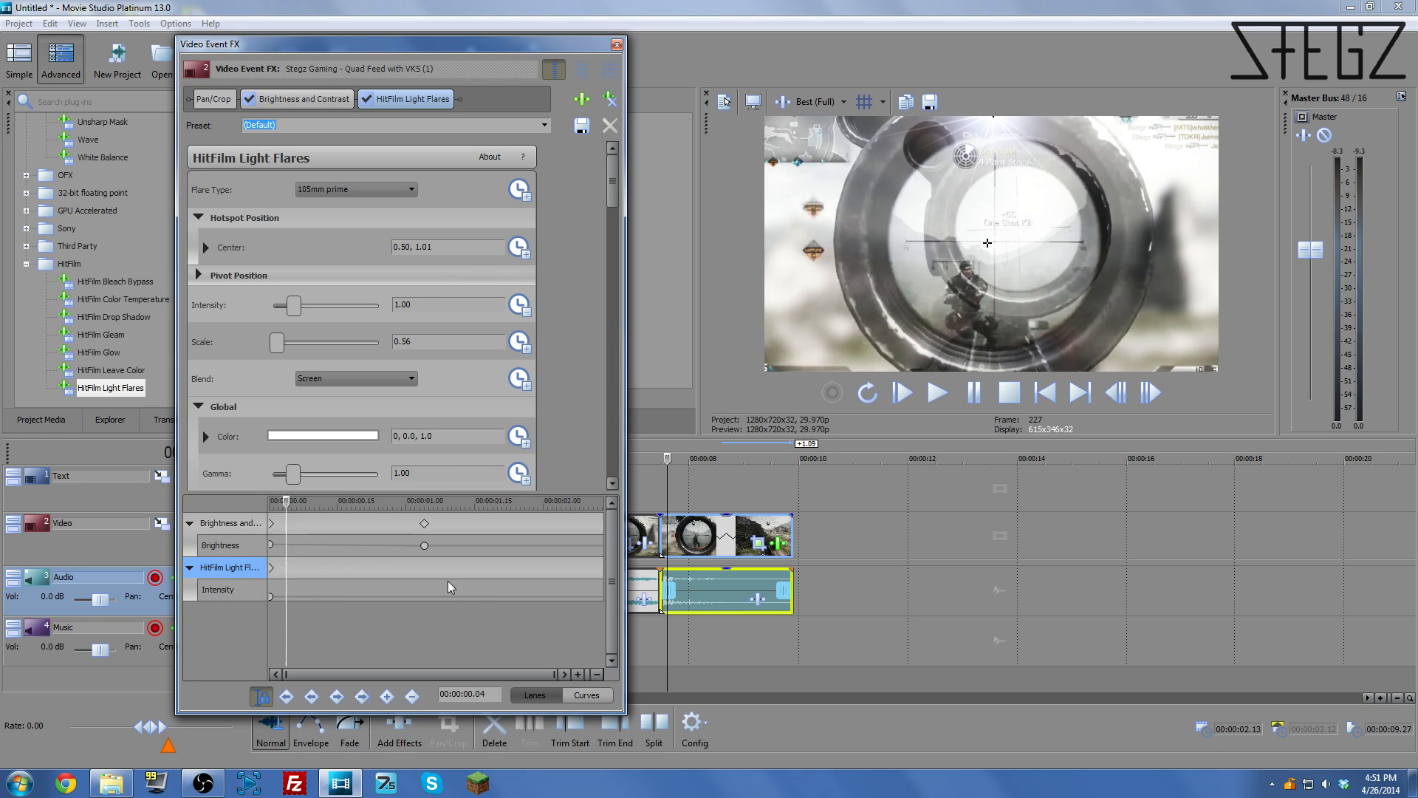
click(284, 577)
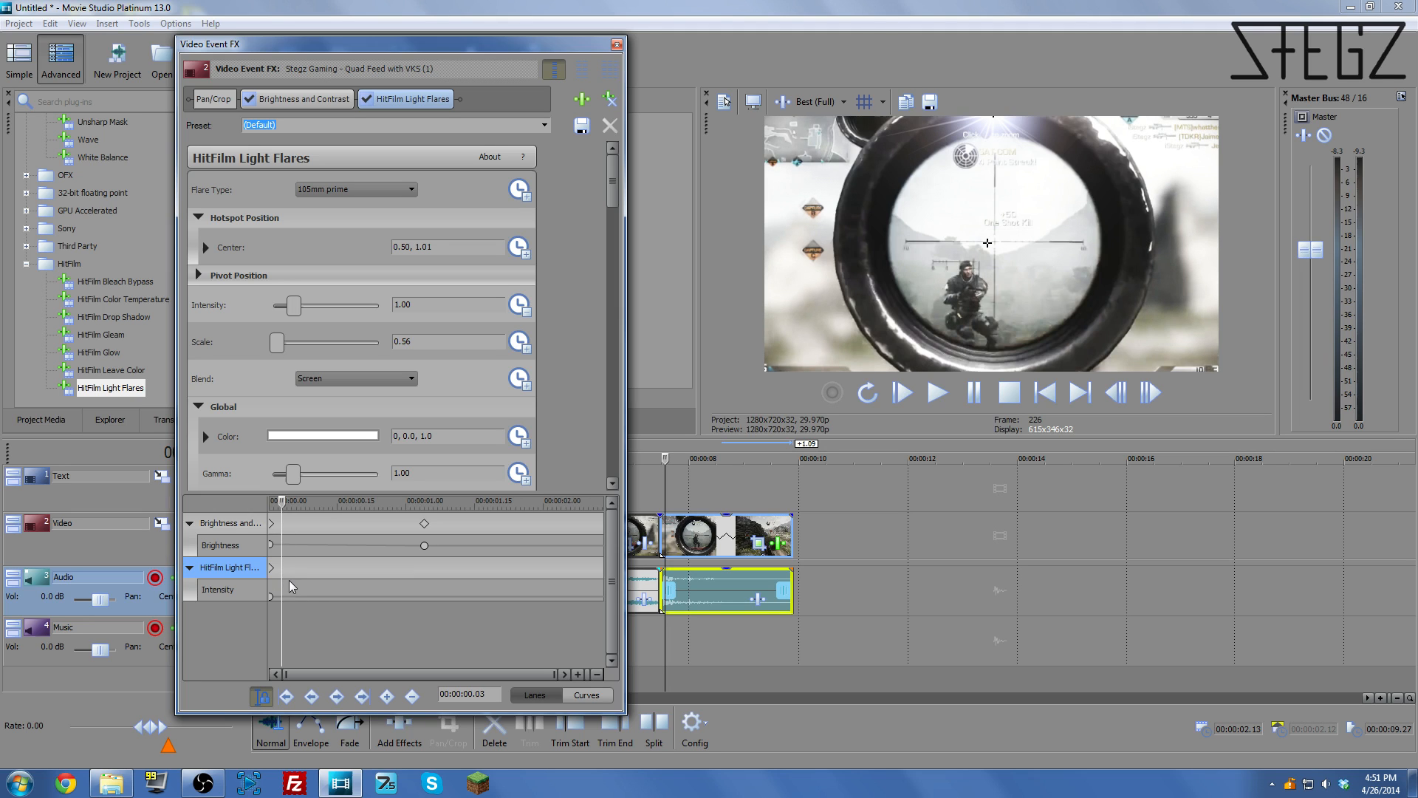
click(285, 583)
click(288, 586)
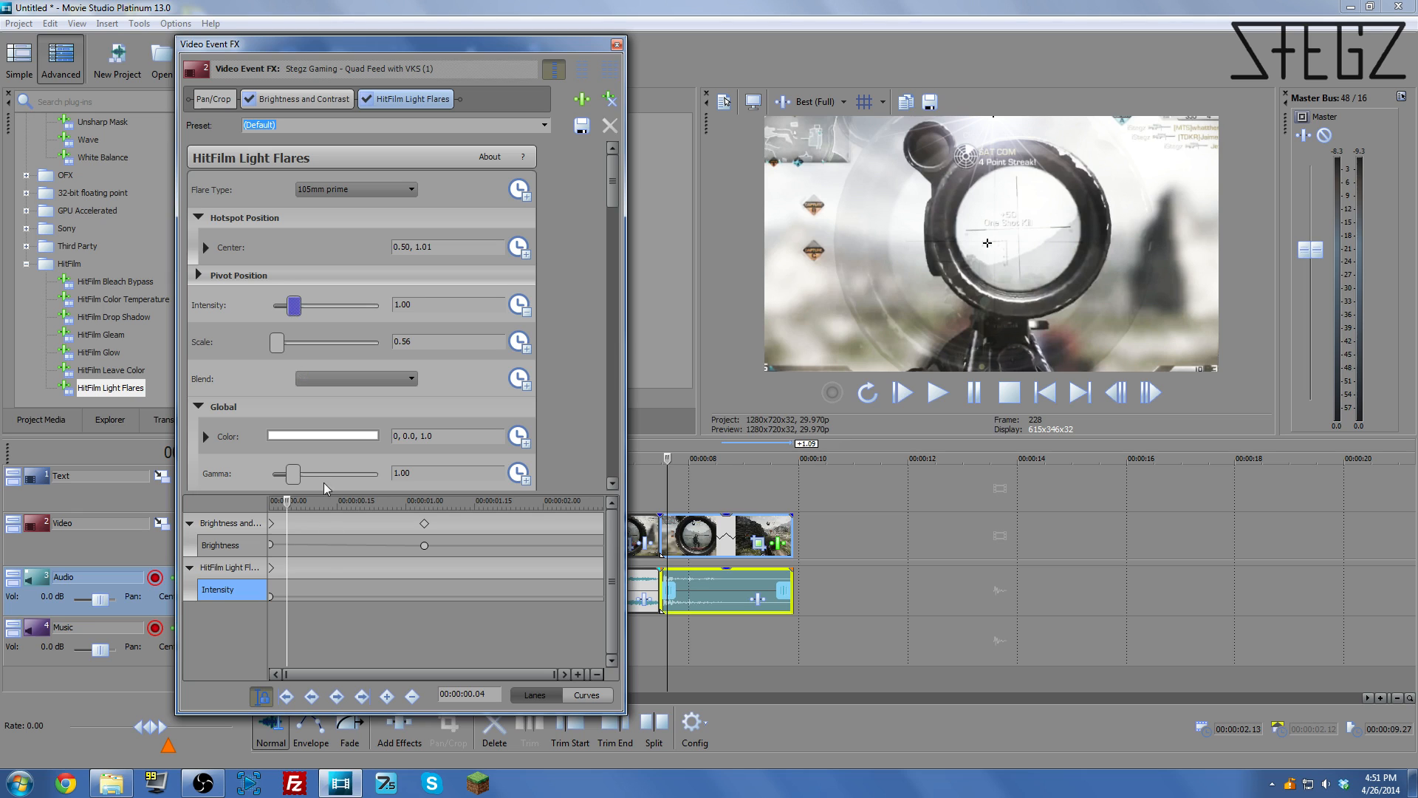
drag(306, 585, 345, 578)
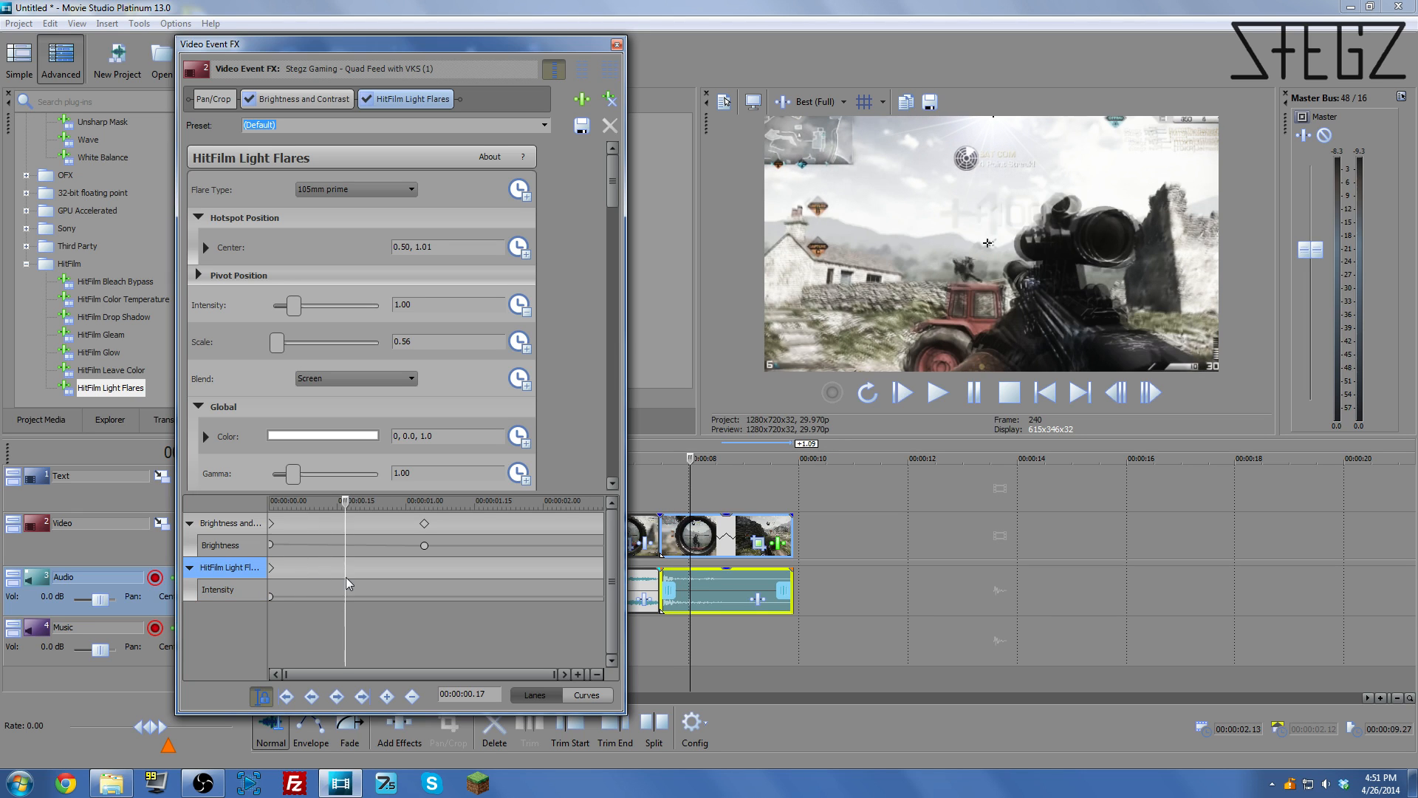
click(342, 588)
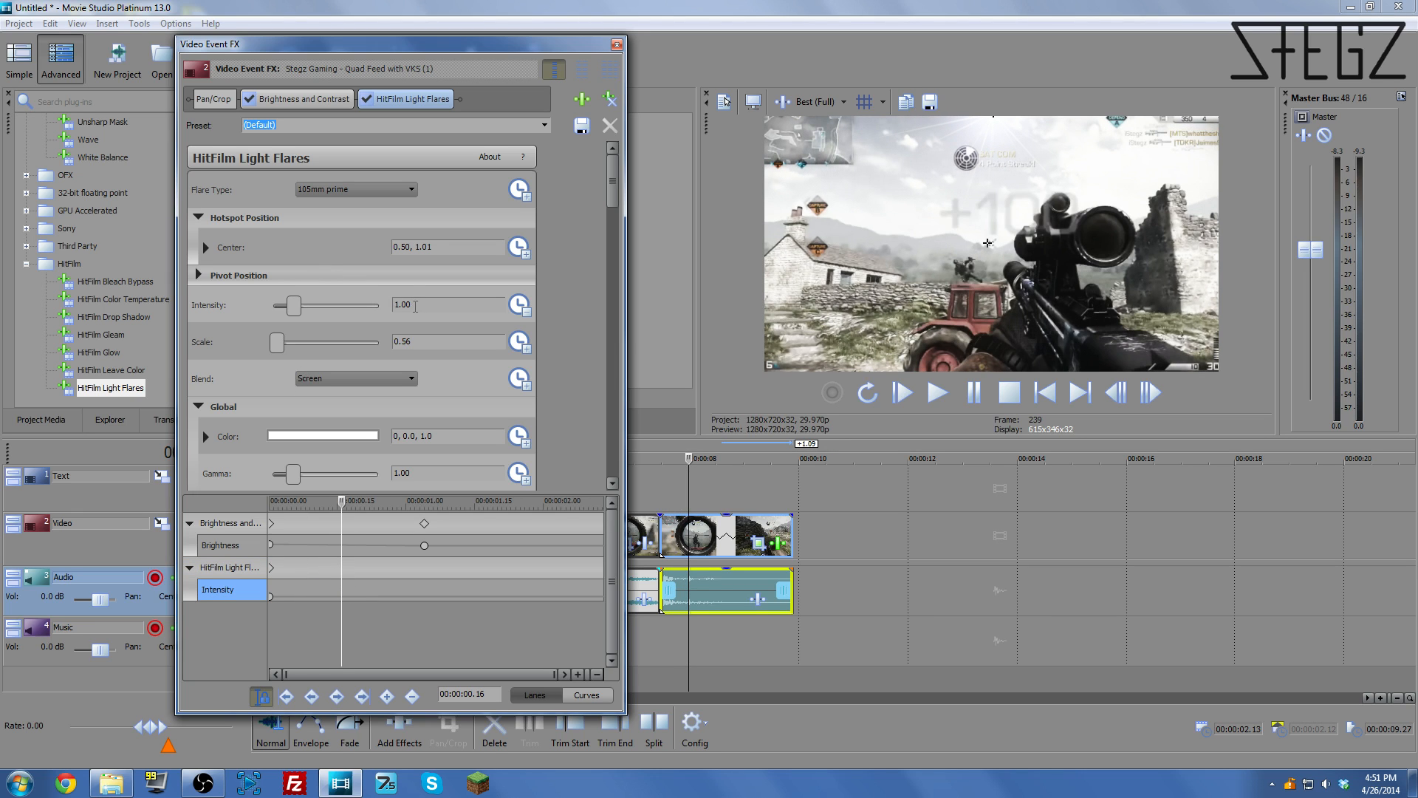
click(272, 569)
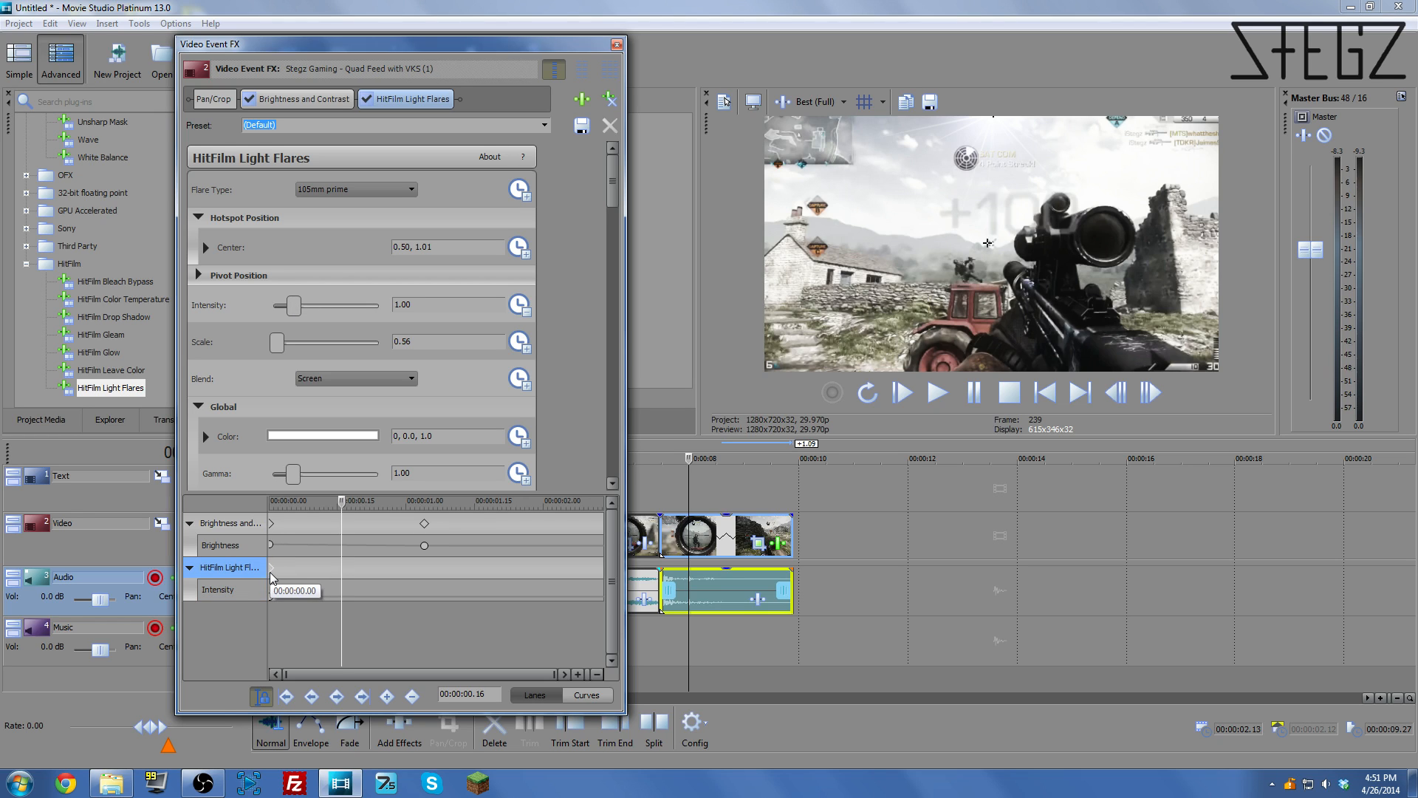
click(413, 305)
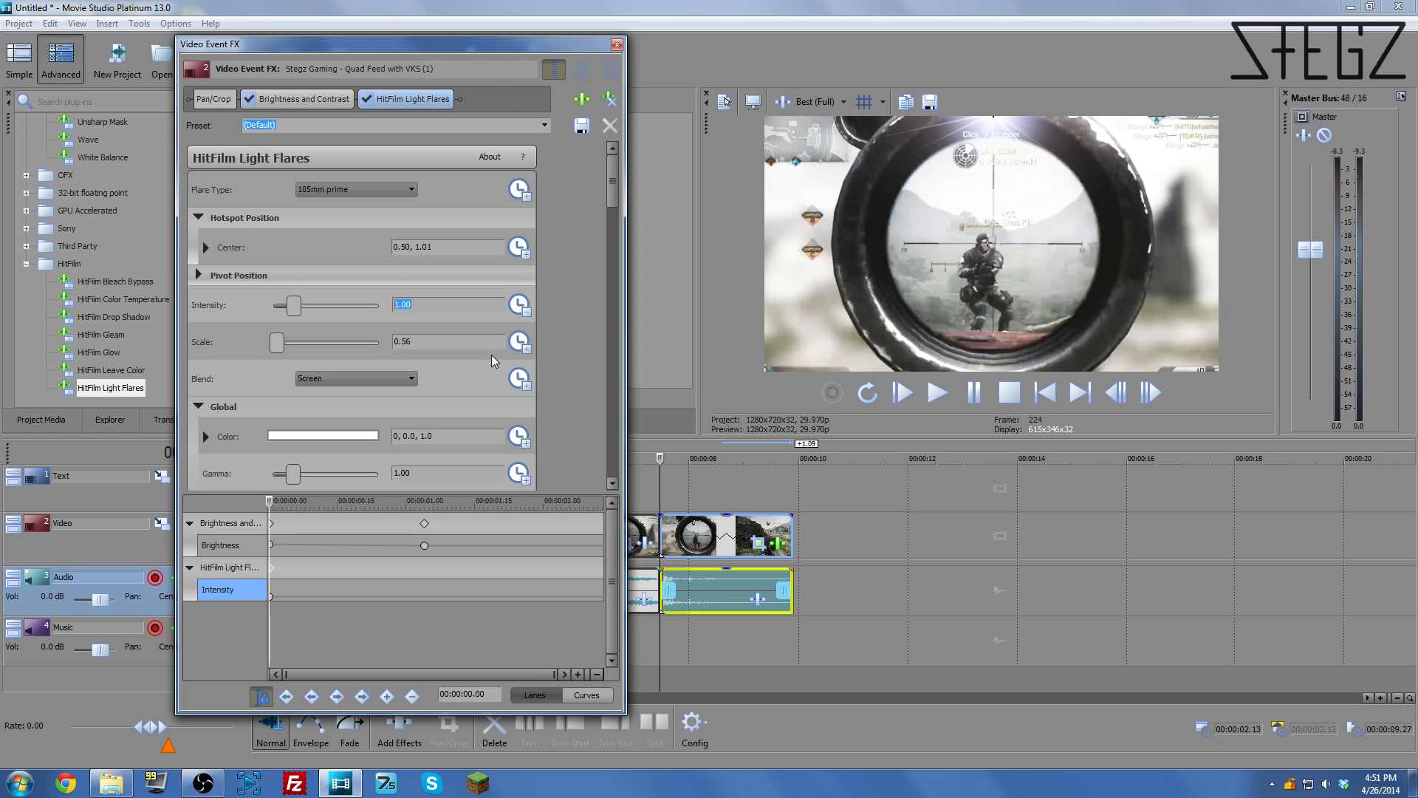
text(1)
click(279, 343)
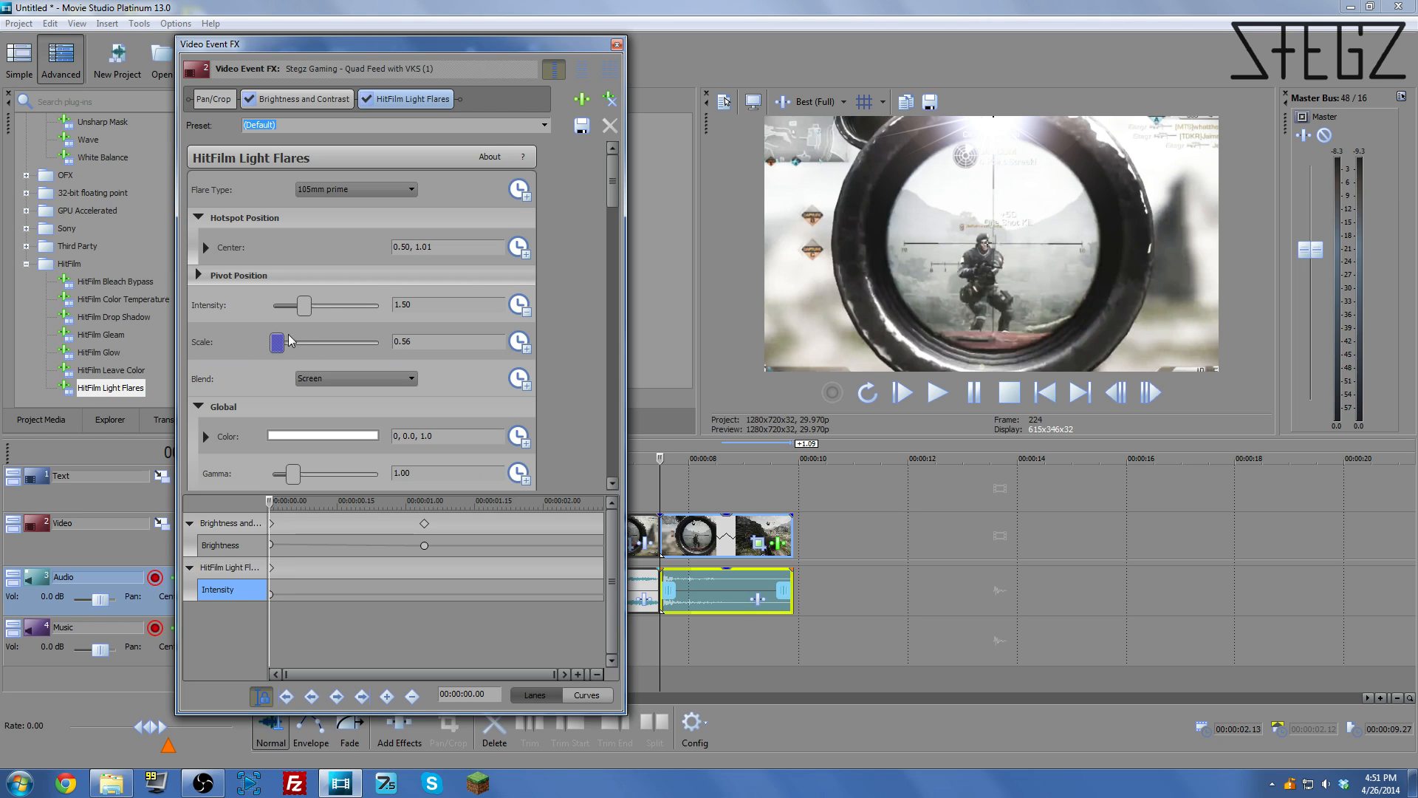
- Create an Intensity keyframe with the value 1.00 at 00:00:00.10
click(304, 578)
click(313, 578)
click(431, 305)
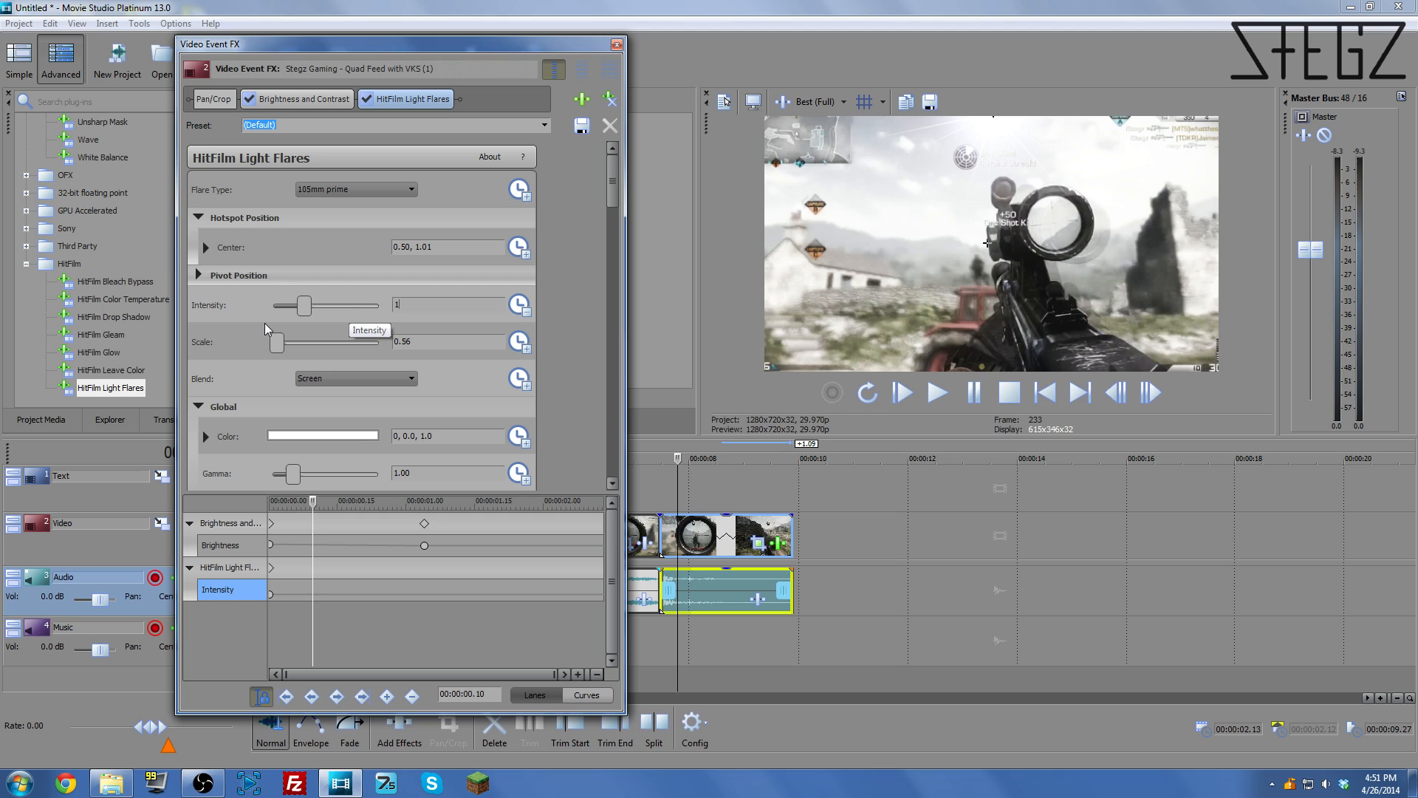
click(273, 345)
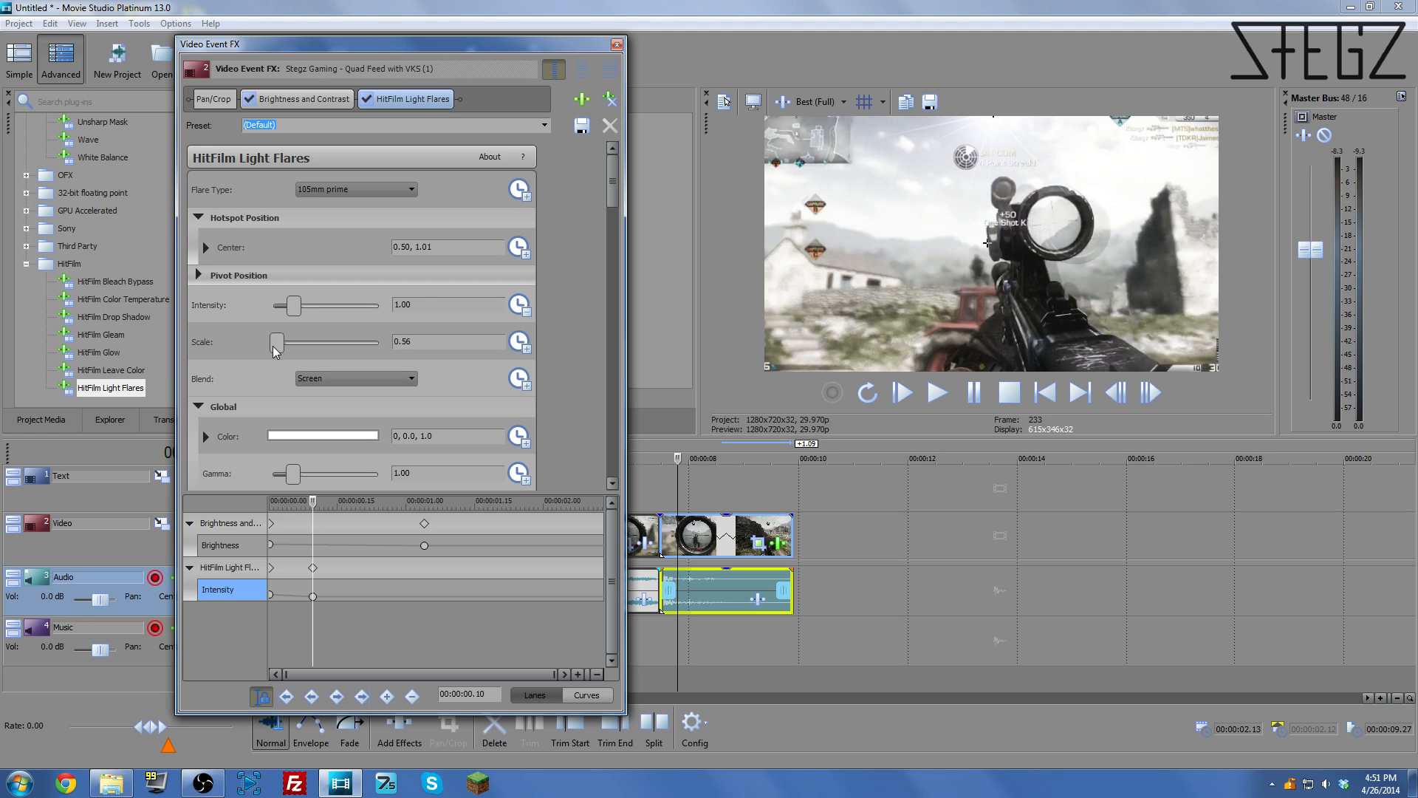
- Add eleven more Intensity keyframes at uneven intervals from 00:00:00.14 to 00:00:02.10 along the clip
click(334, 588)
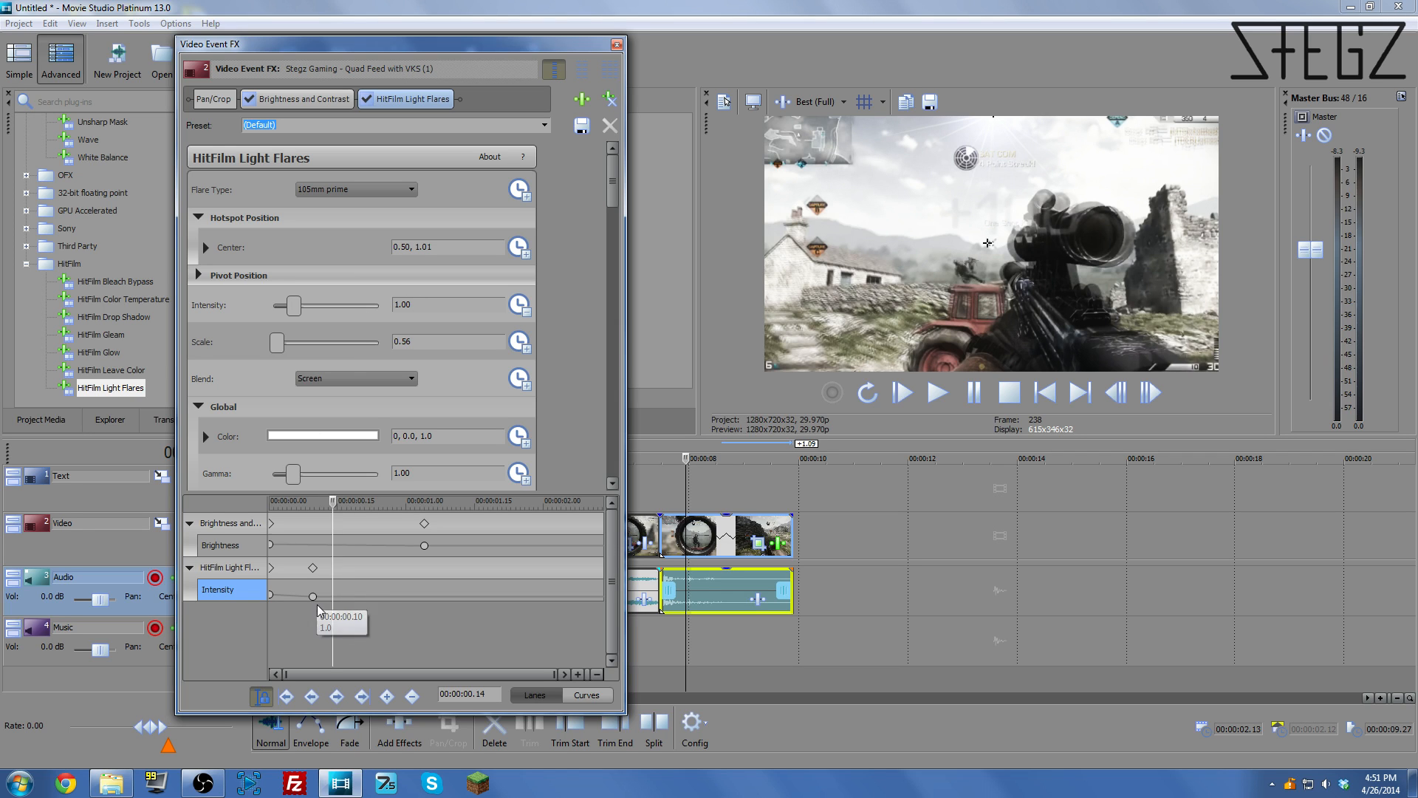
double_click(334, 587)
double_click(365, 588)
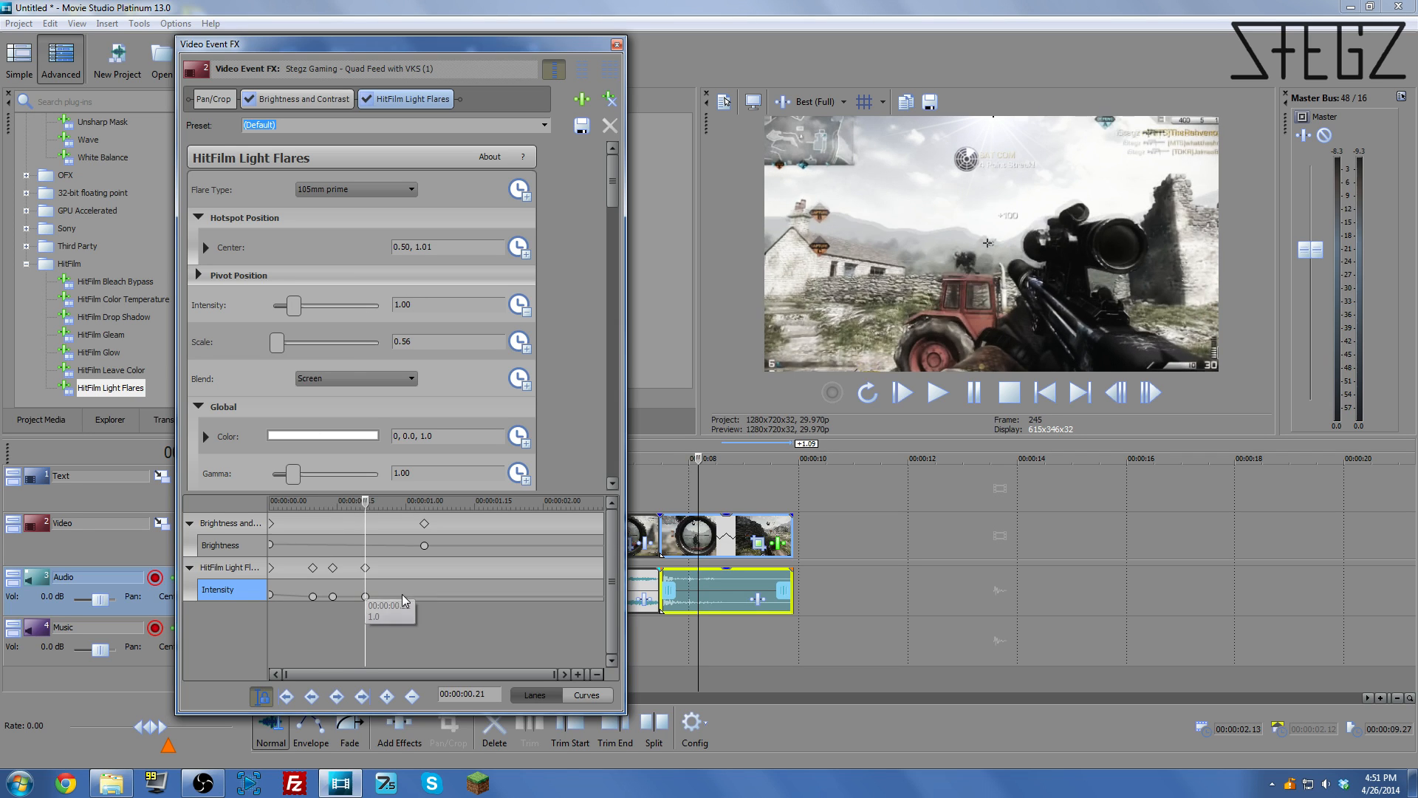
double_click(401, 594)
double_click(478, 595)
double_click(433, 595)
double_click(452, 596)
double_click(526, 595)
double_click(506, 596)
double_click(569, 595)
double_click(548, 591)
double_click(588, 591)
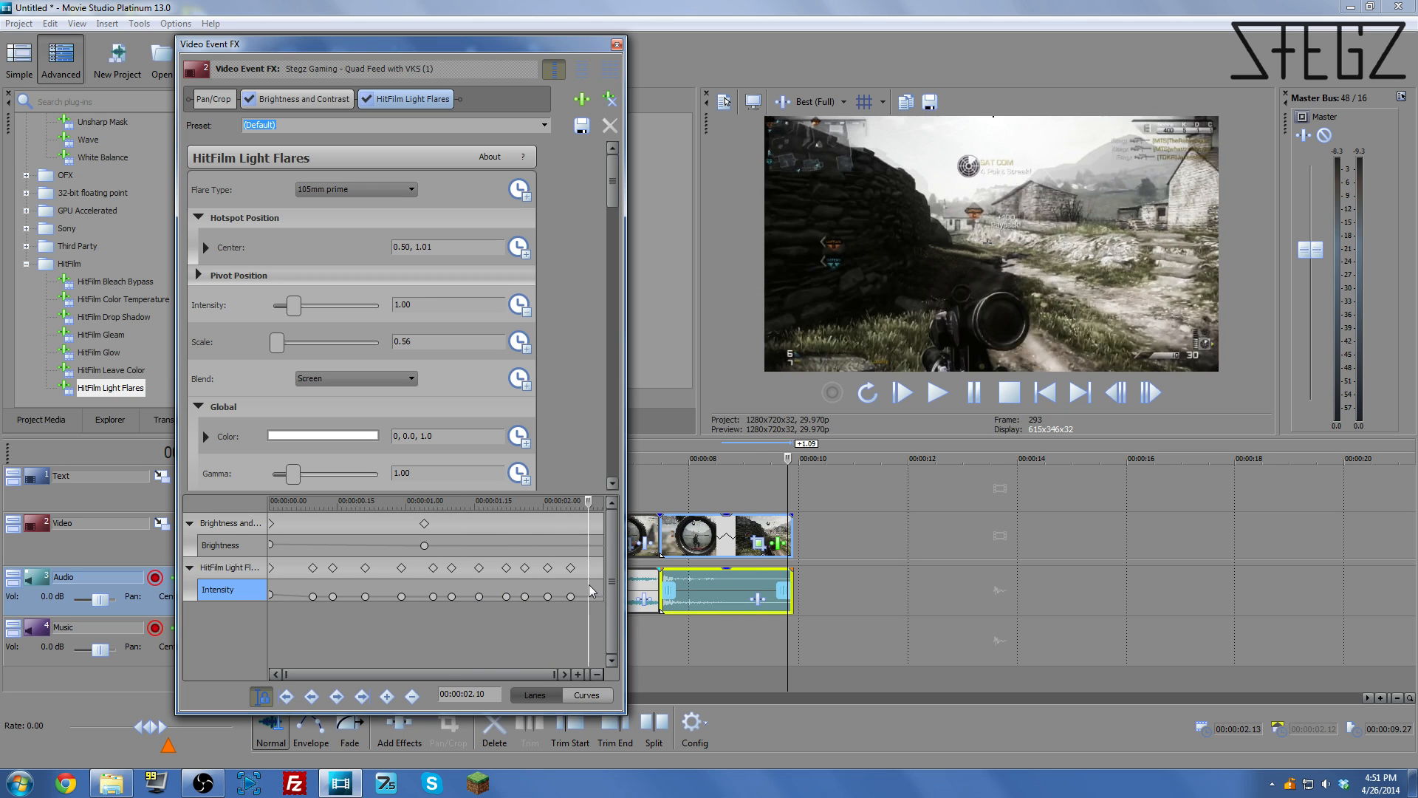
- Set the flare's Intensity at the 00:00:00.14 keyframe to 0.75
click(332, 568)
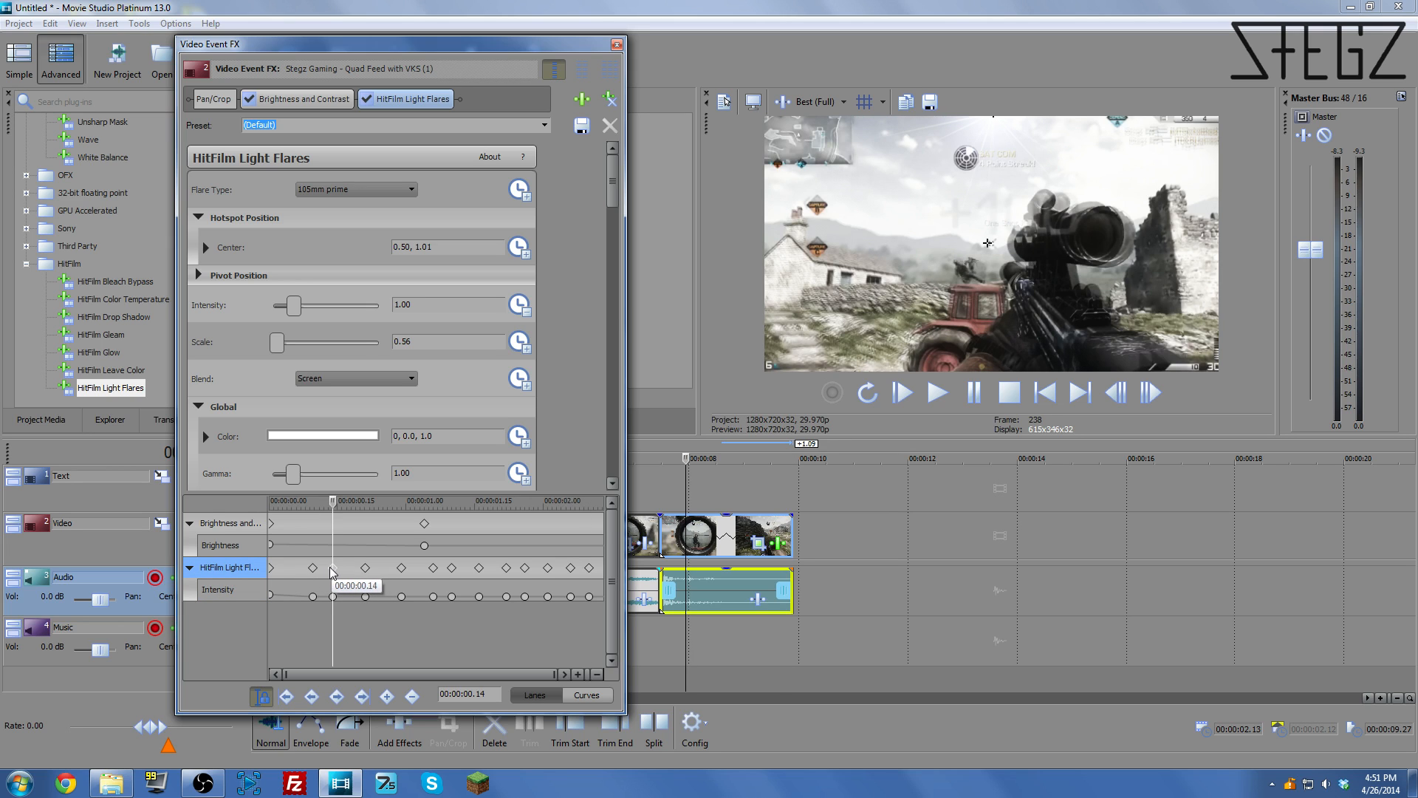
click(314, 568)
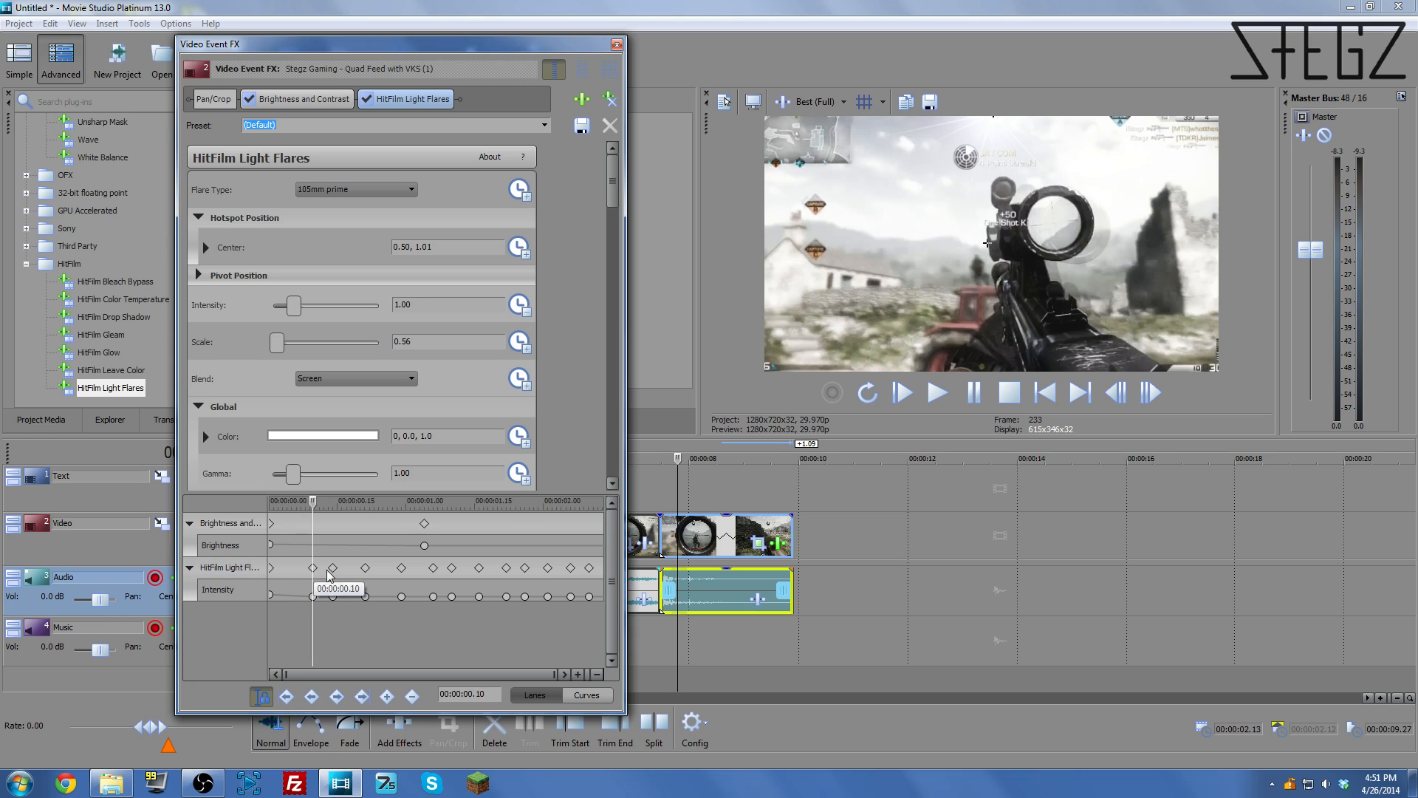
click(333, 569)
click(421, 306)
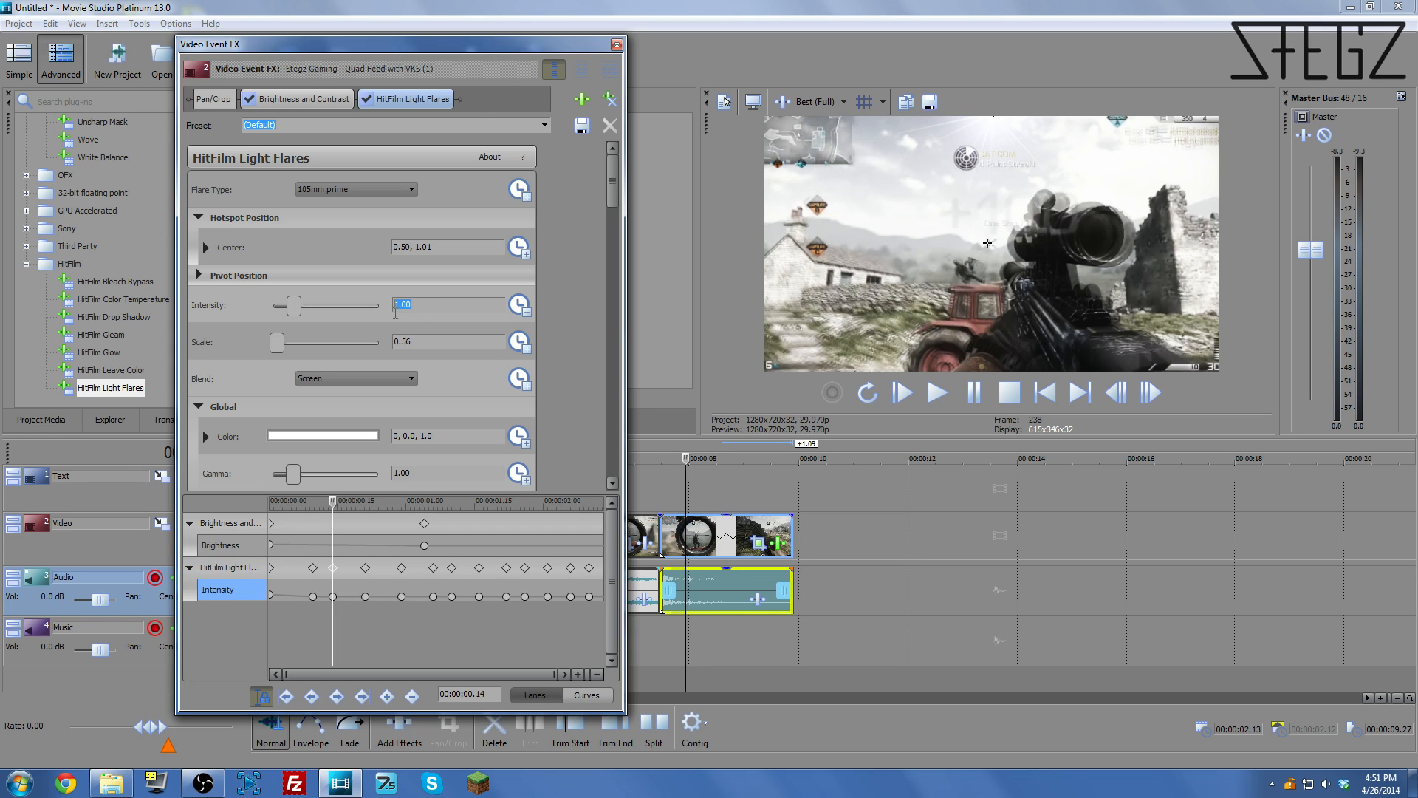
text(.75)
key(Tab)
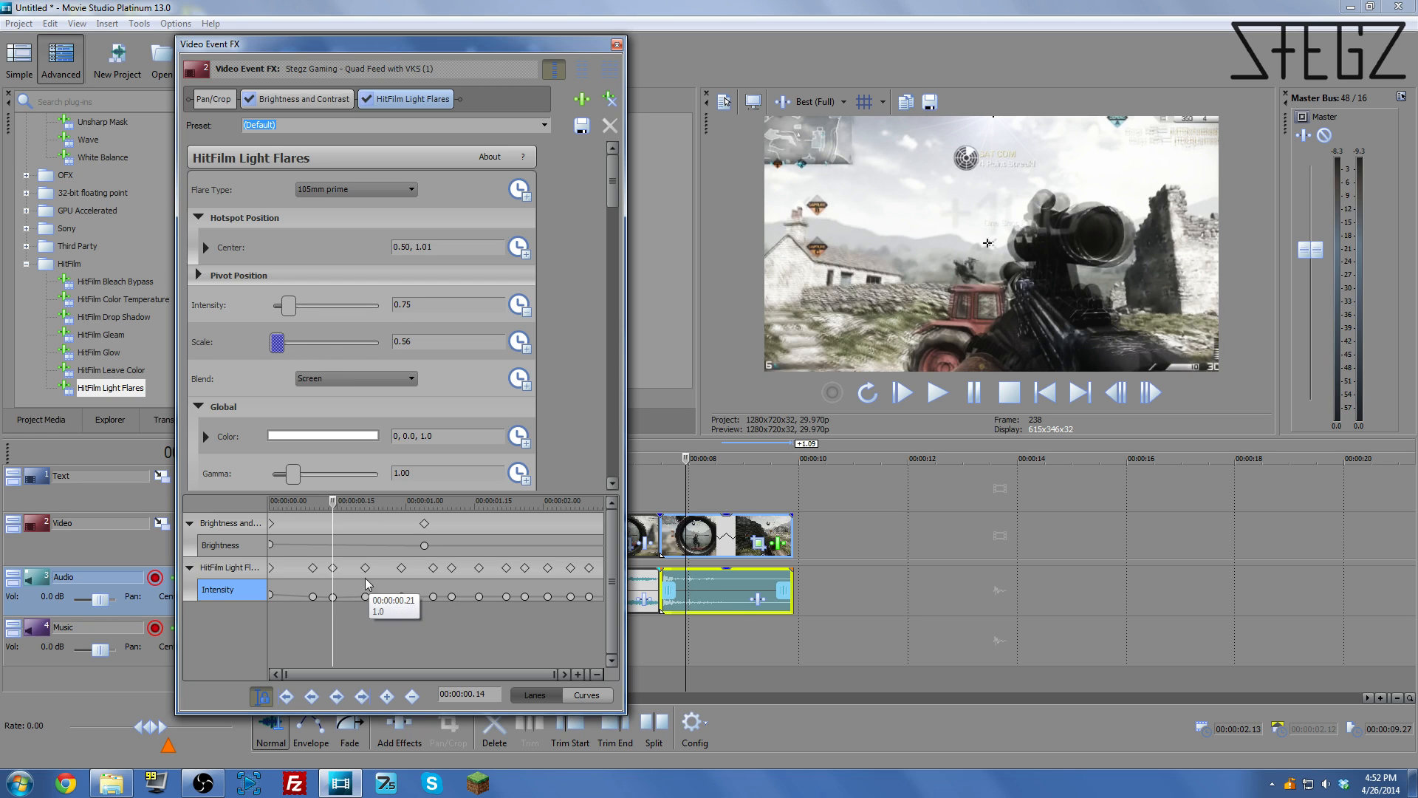
- Vary the flare's Intensity at the remaining keyframes, using 0.8 at 00:00:00.29 and 0.25 at 00:00:02.10, and set its Scale to 1.46
click(365, 596)
double_click(399, 305)
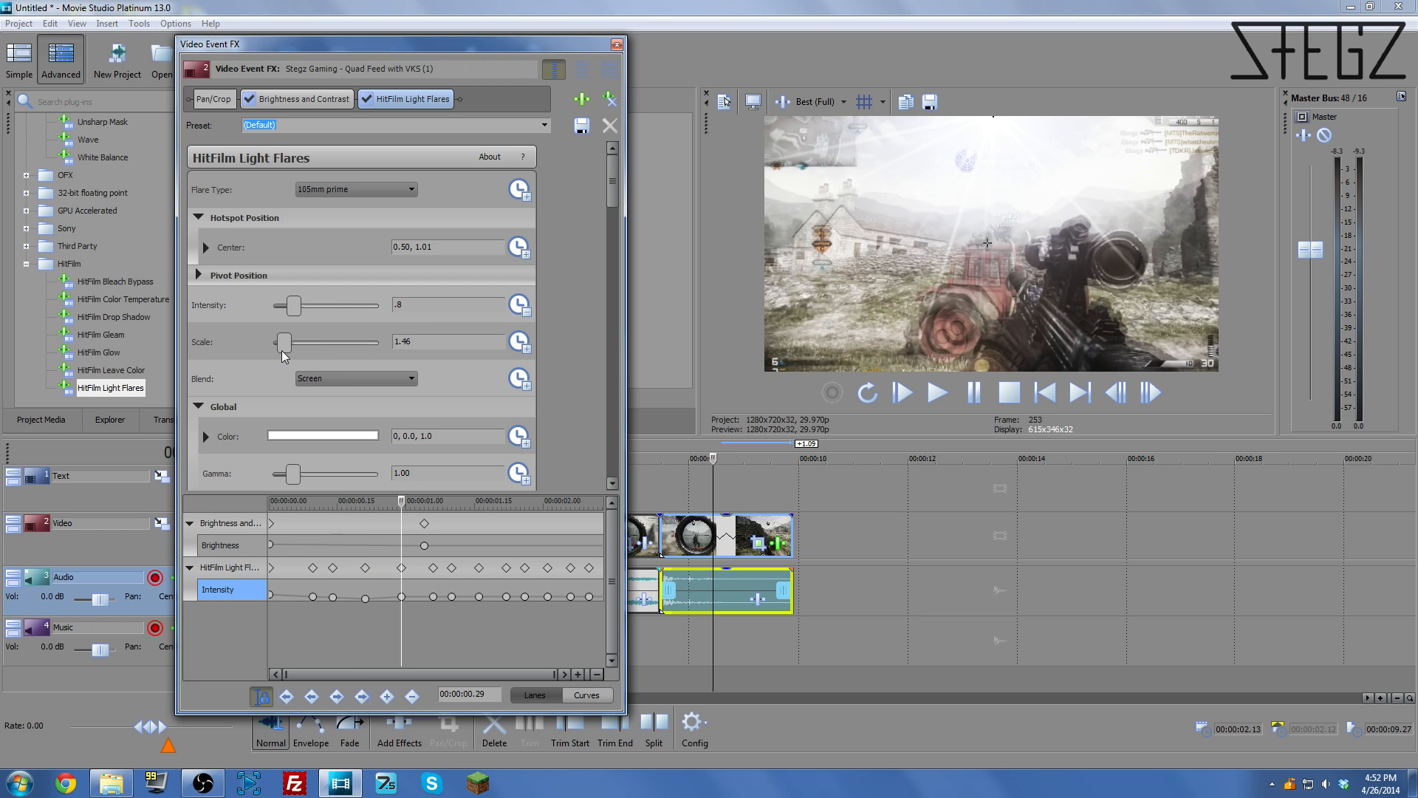
click(282, 352)
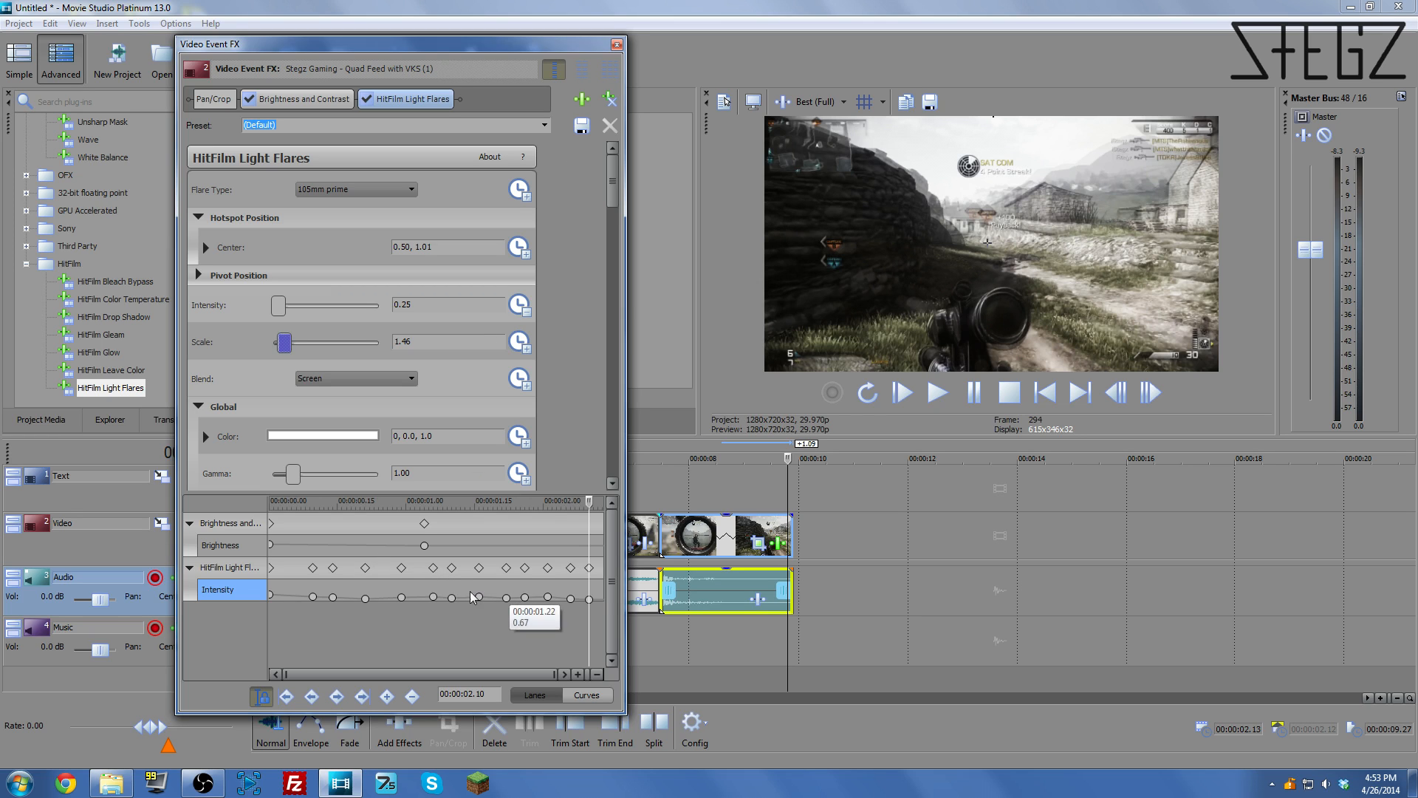
- Close the effect settings and play the timeline from shortly before the flare clip through its end
click(617, 45)
click(622, 479)
click(604, 488)
key(space)
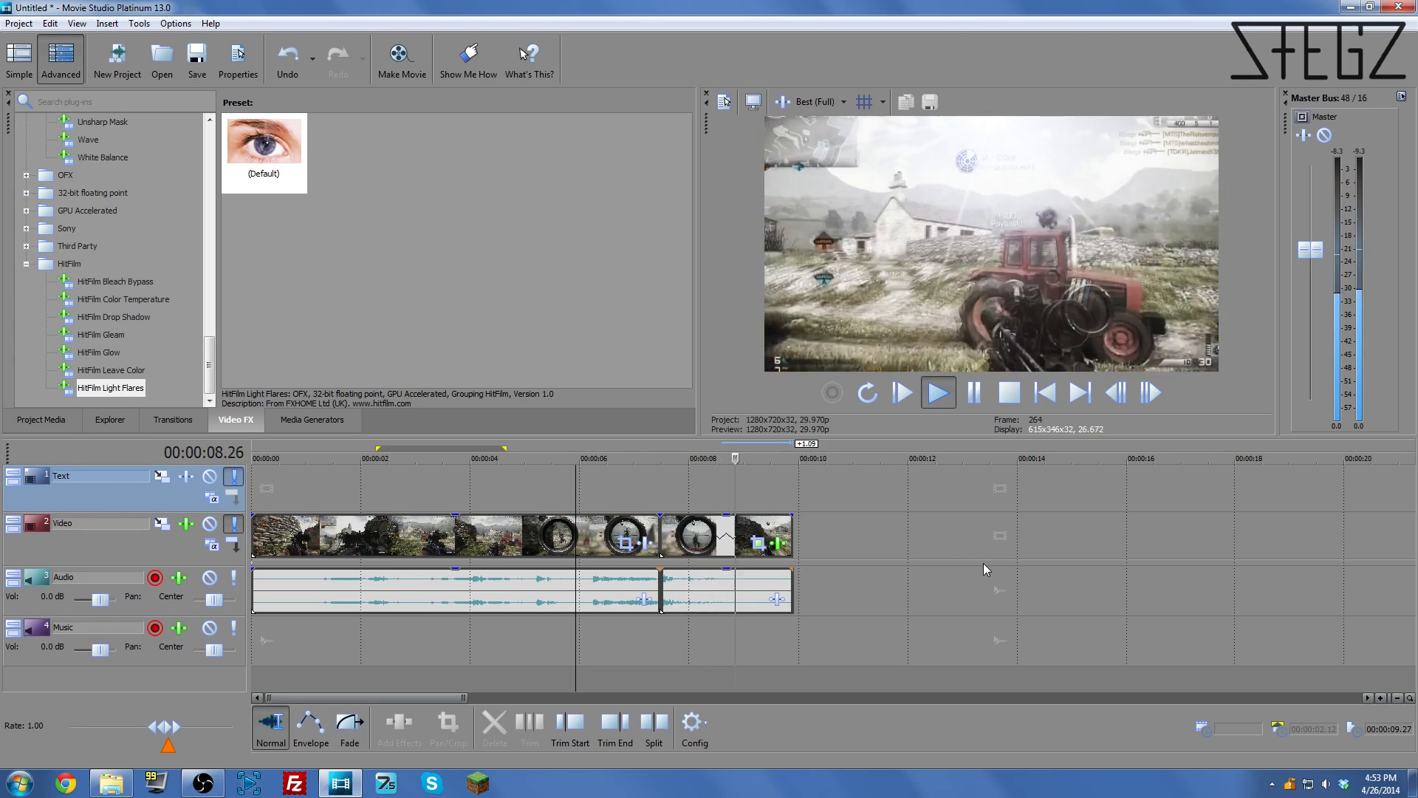
click(974, 393)
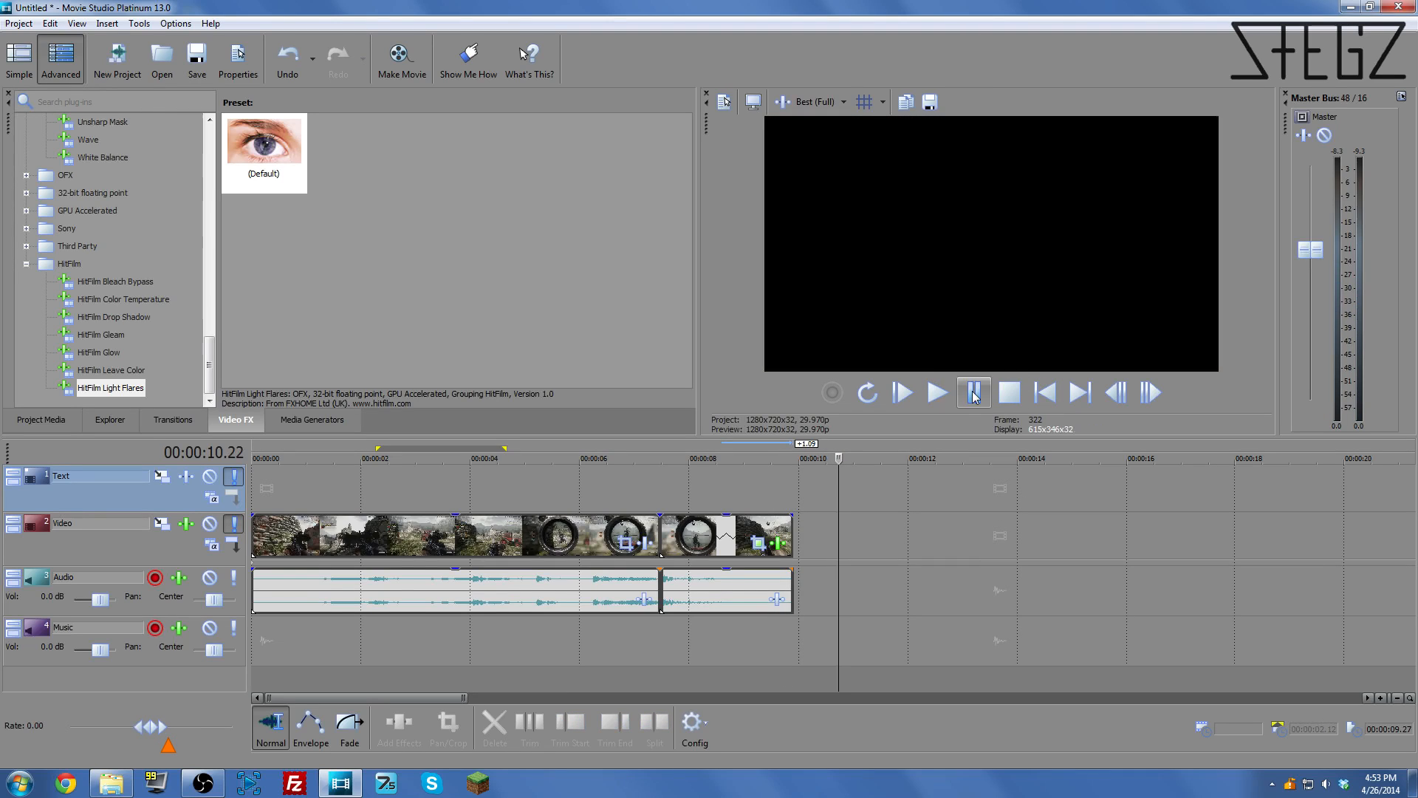
- Examine the flickering flare frame by frame from the start of the second clip at 00:00:07.14 to 00:00:09.09
click(668, 486)
click(659, 489)
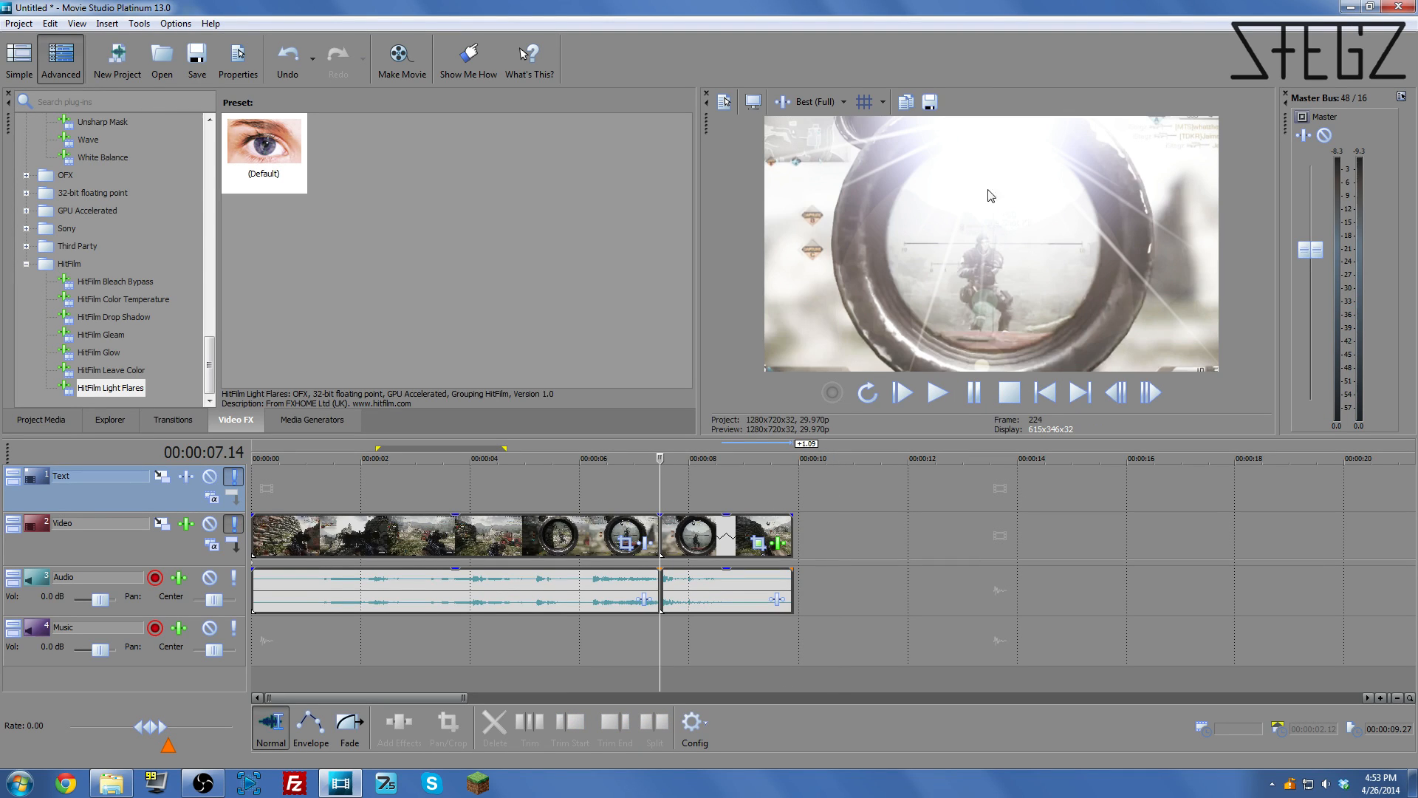
click(668, 506)
key(Right)
key(Right)
key(Right)
key(Right)
key(Right)
key(Right)
key(Right)
key(Right)
key(Right)
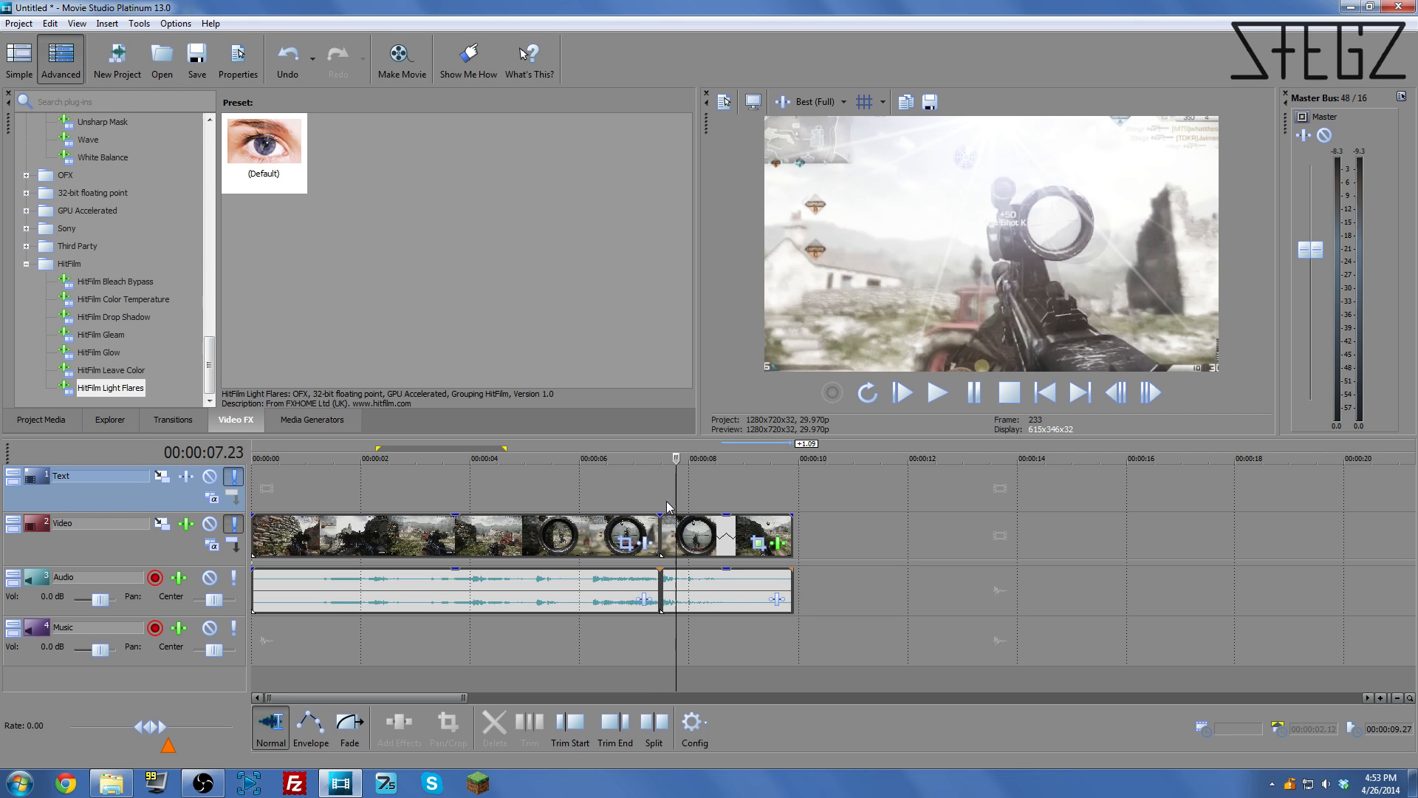
key(Right)
key(Right)
key(Right)
key(Right)
key(Right)
key(Right)
key(Right)
key(Right)
key(Right)
key(Right)
key(Right)
key(Right)
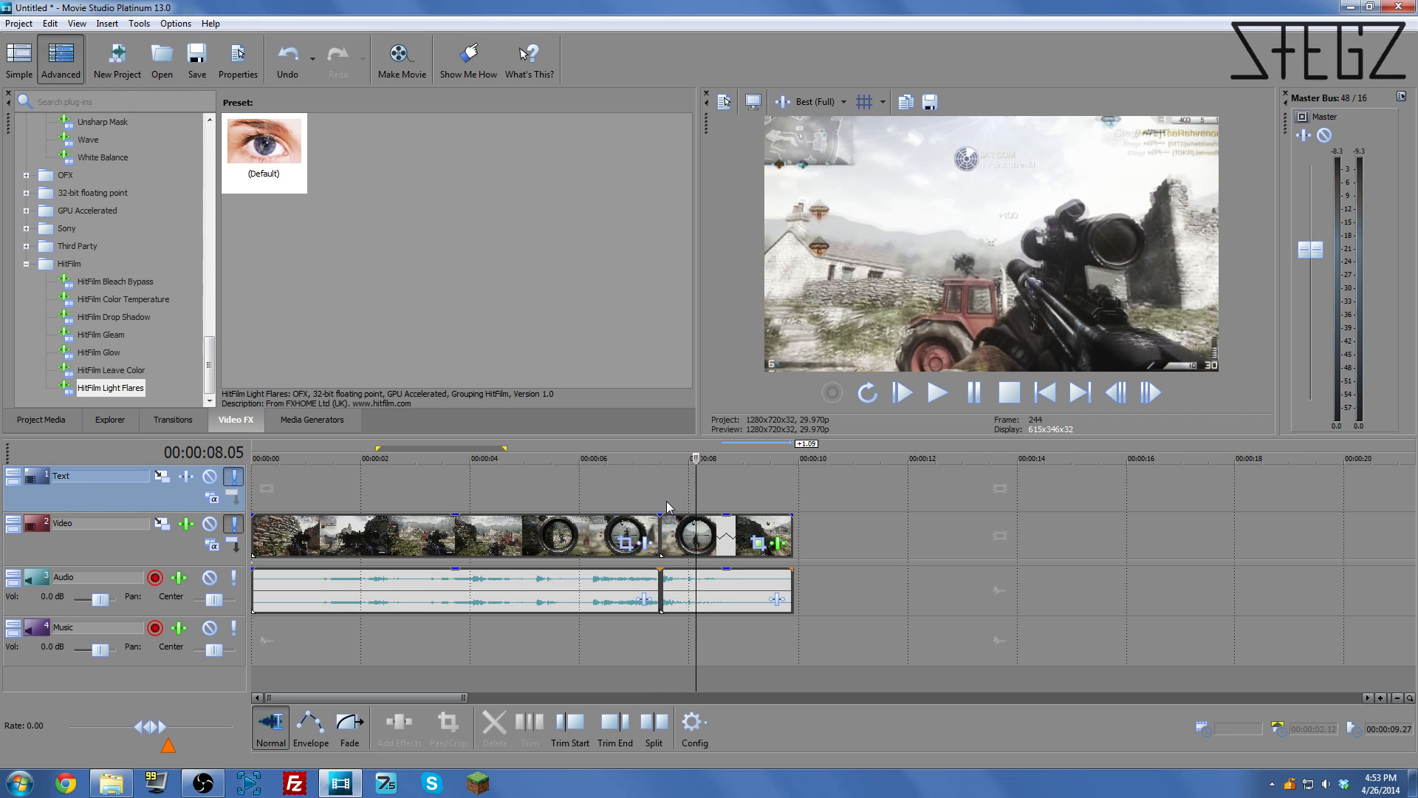
key(Right)
key(Right)
key(Right)
key(Right)
key(Right)
key(Right)
key(Right)
key(Right)
key(Right)
key(Right)
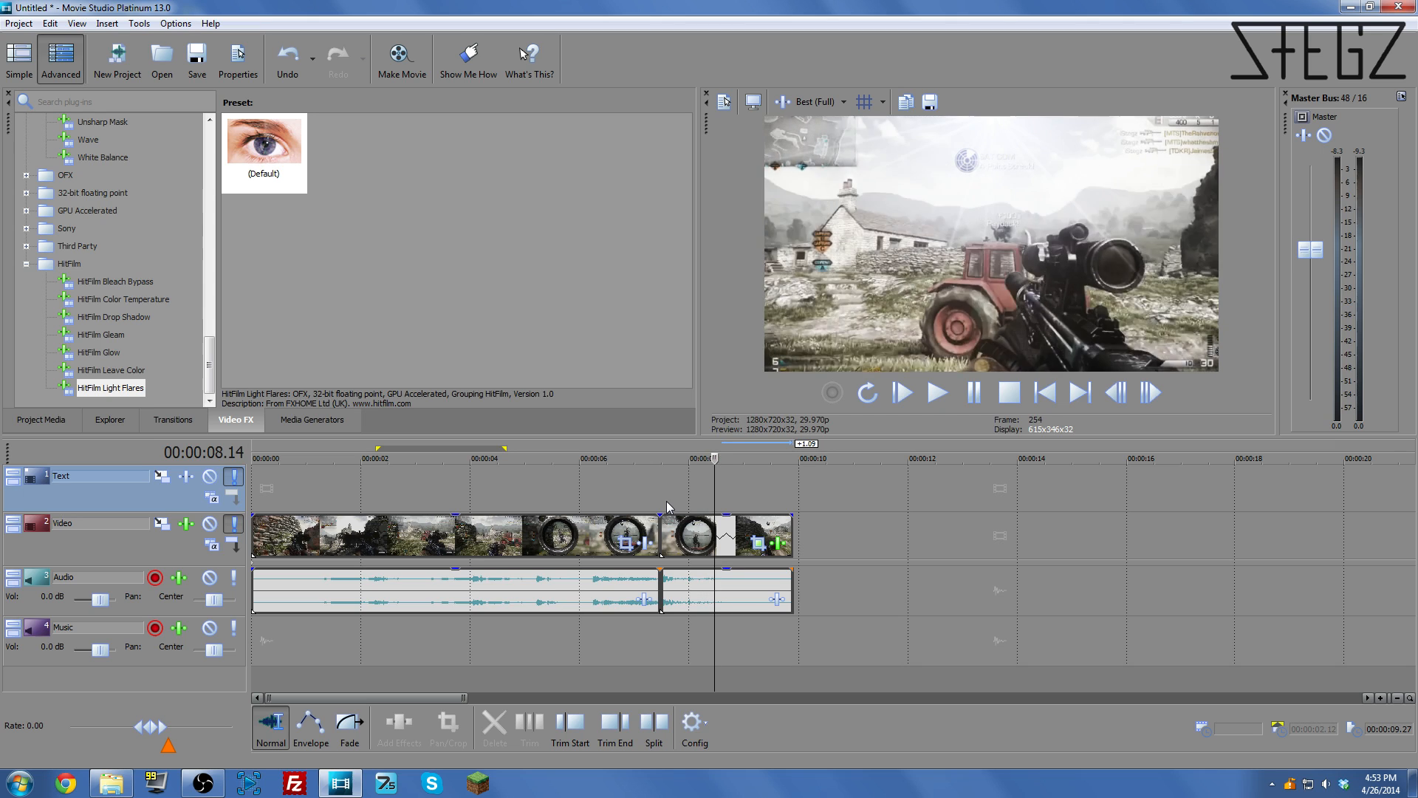
key(Right)
key(Right)
key(Right)
key(Right)
key(Right)
key(Right)
key(Right)
key(Right)
key(Right)
key(Right)
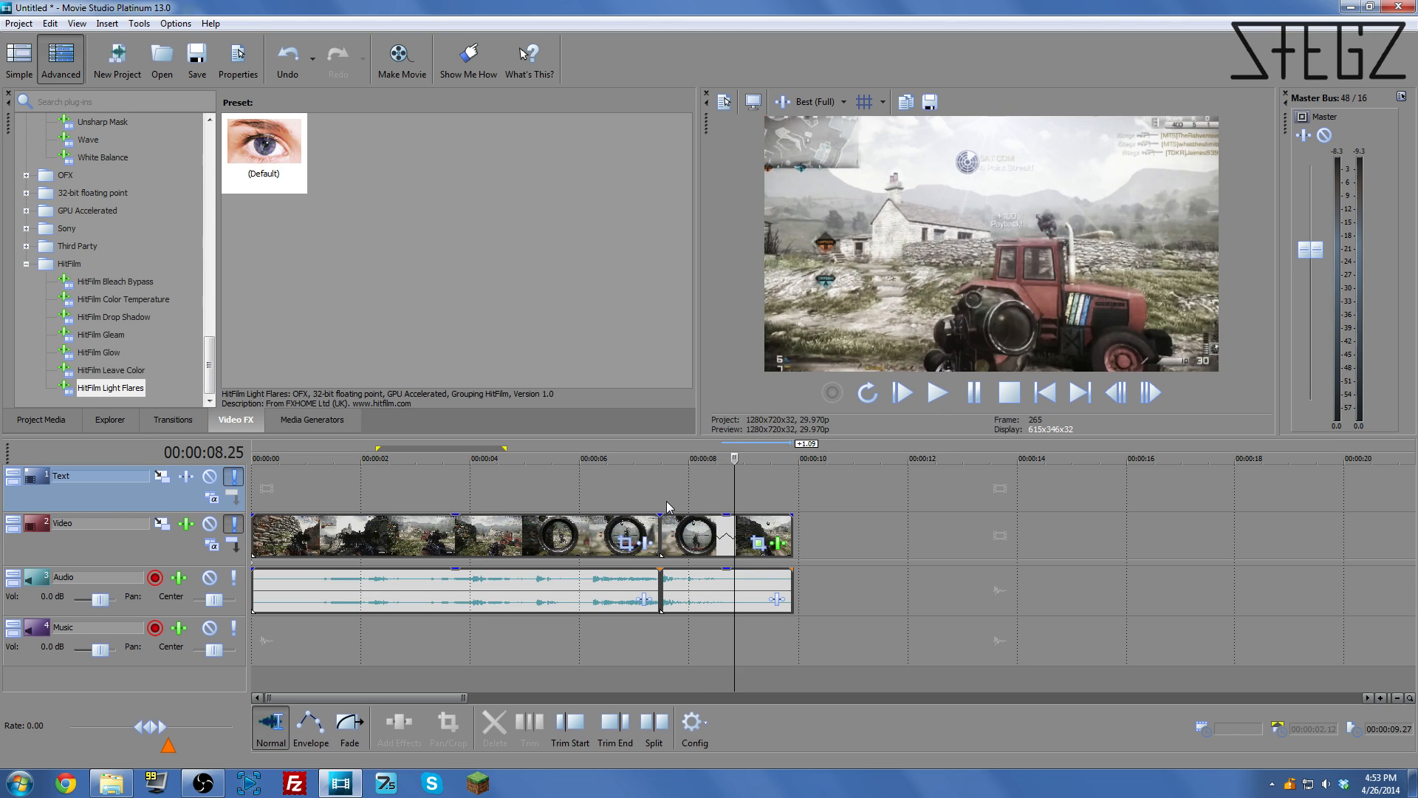
key(Right)
key(Right)
key(Right)
key(Right)
key(Right)
key(Right)
key(Right)
key(Right)
key(Right)
key(Right)
key(Right)
key(Right)
key(Right)
key(Right)
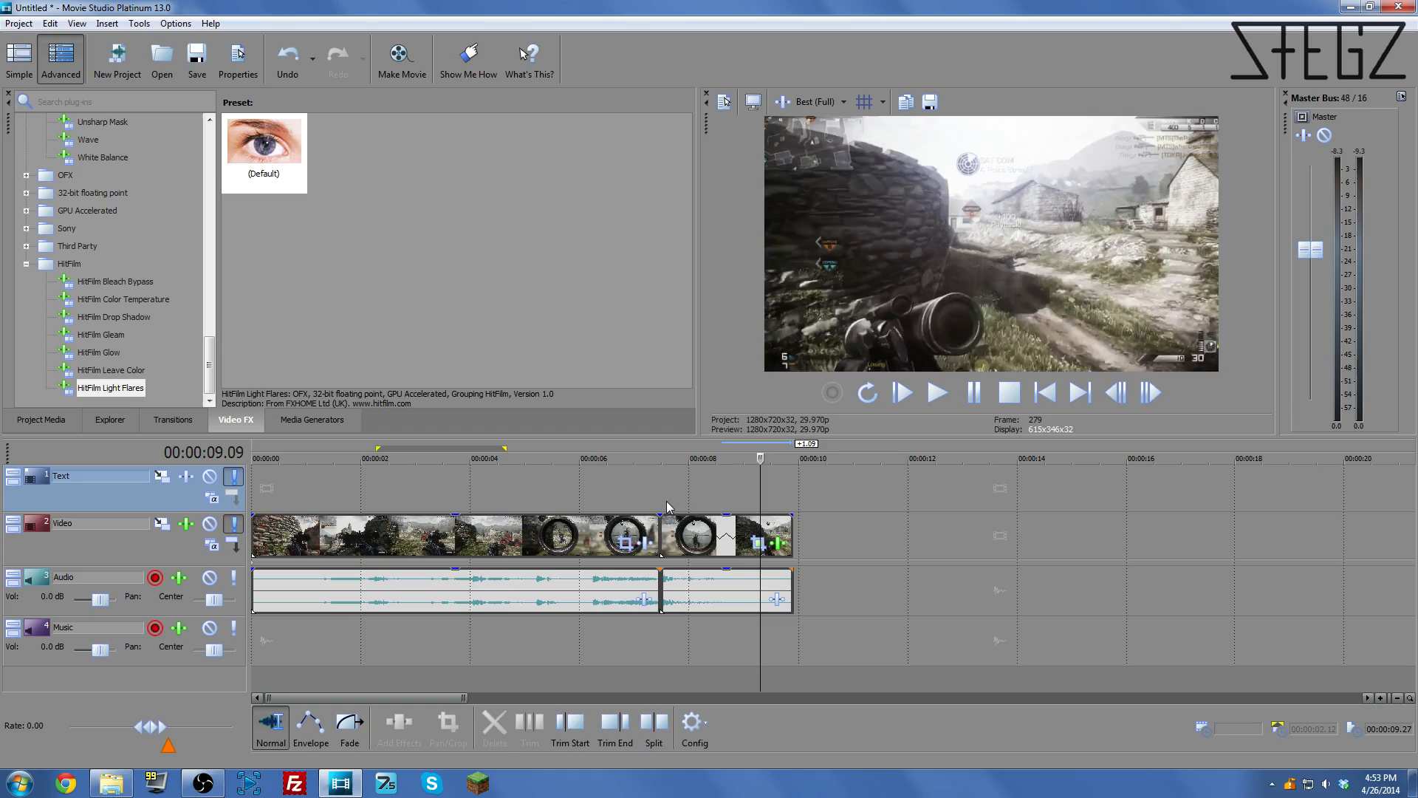